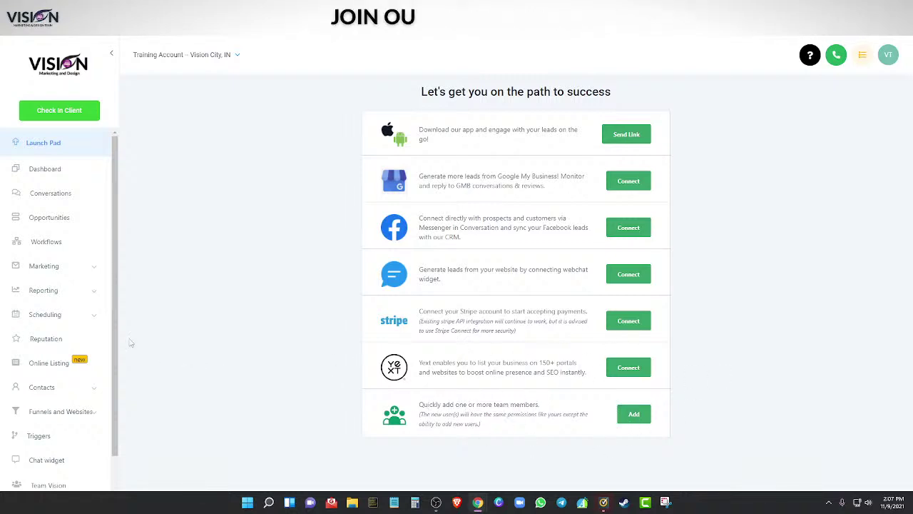
Create a new form in the marketing Form Builder.
scroll(72, 319, down, 1)
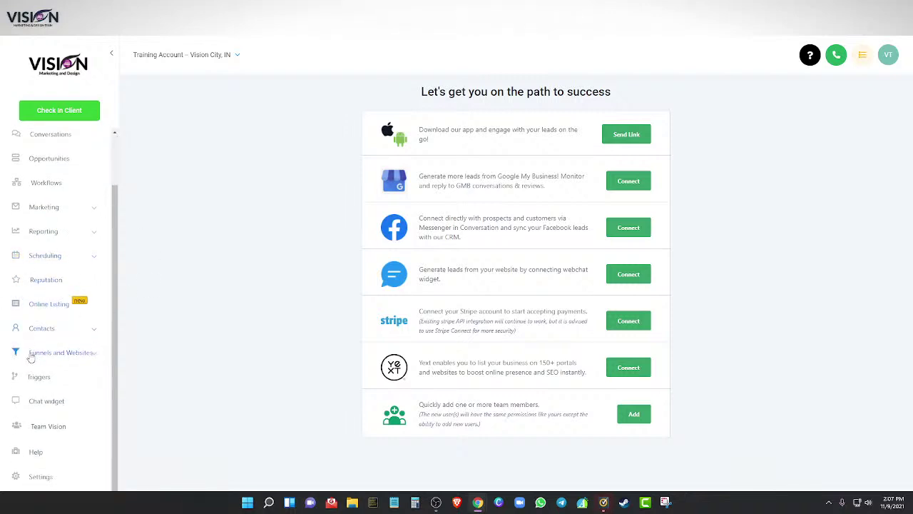
click(61, 353)
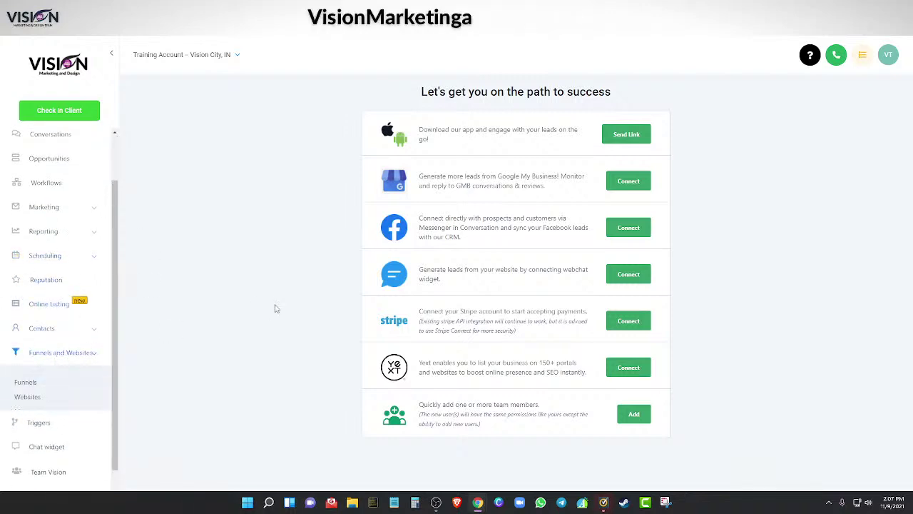
click(52, 330)
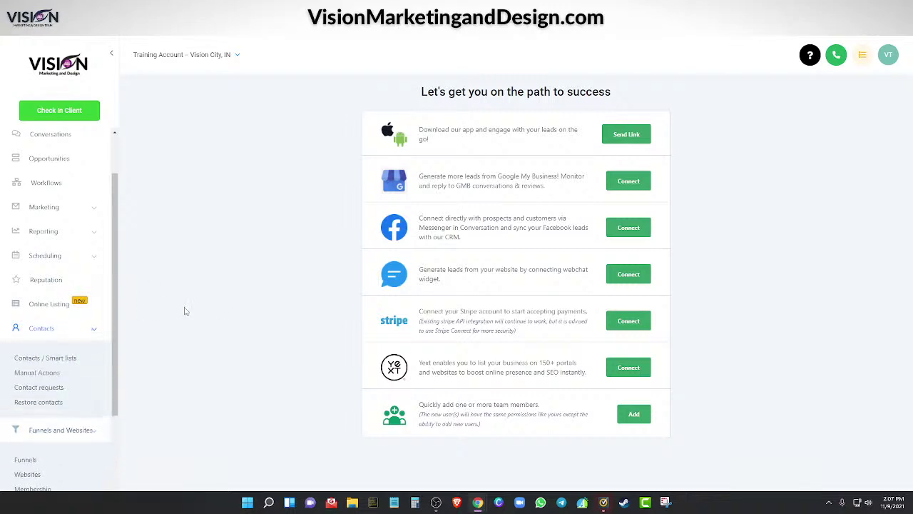
click(55, 208)
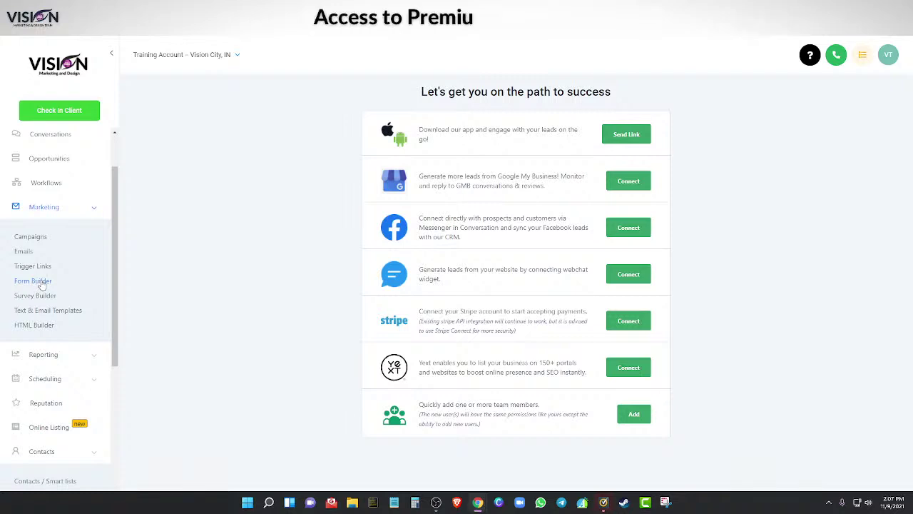
click(39, 282)
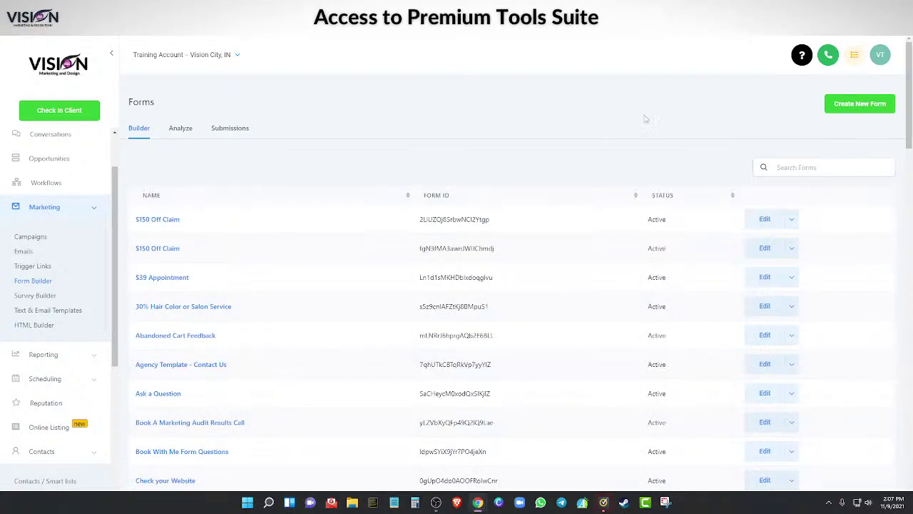
click(876, 105)
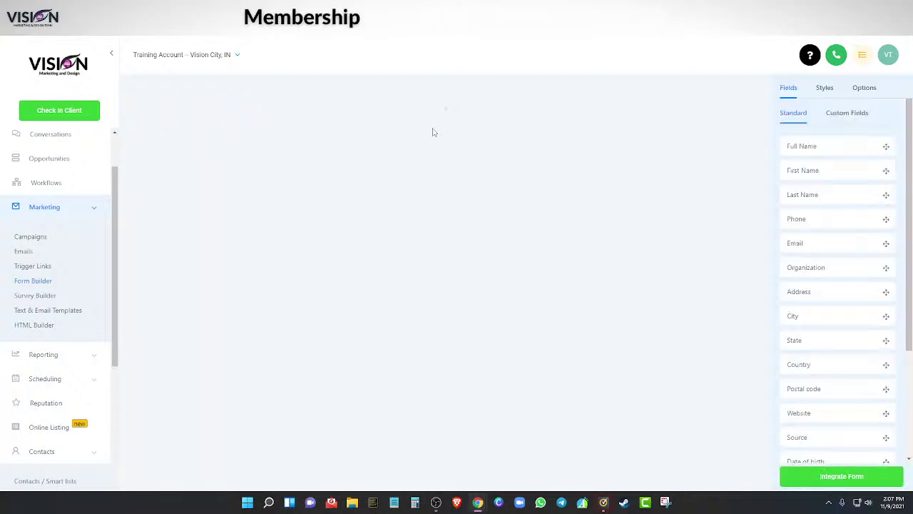
Name the form "Training Client Proposal".
click(864, 87)
click(830, 140)
drag(829, 140, 775, 153)
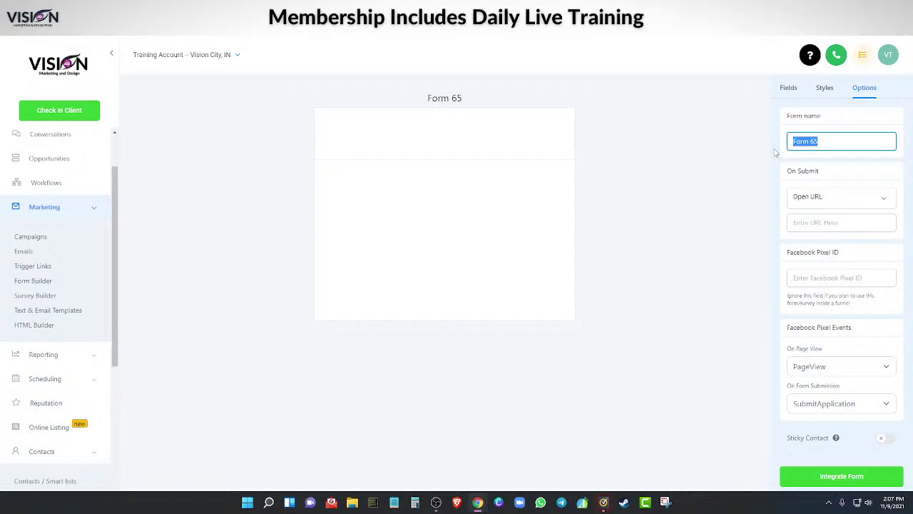
text(Traini)
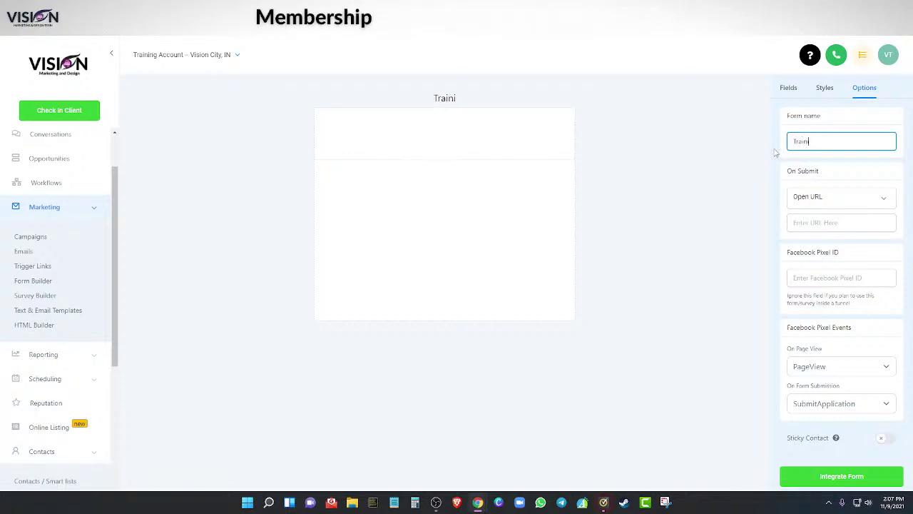
text(ng O)
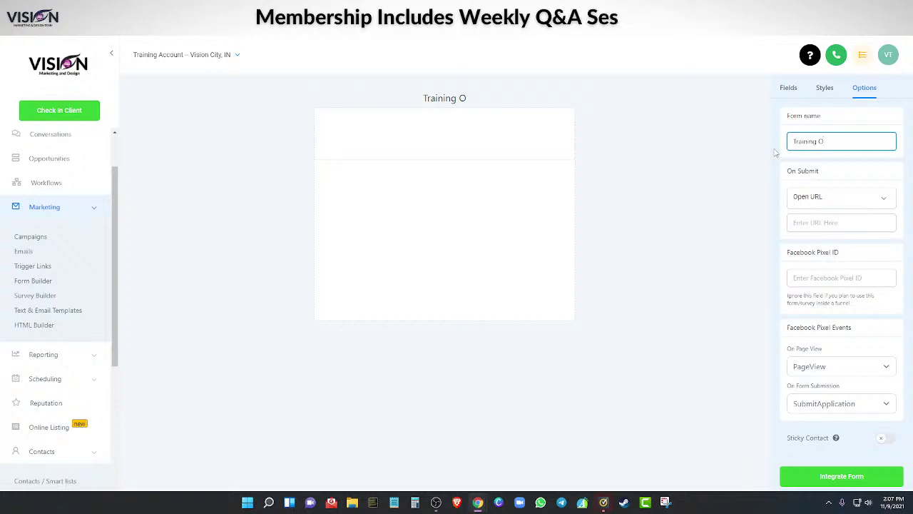
key(BackSpace)
text(Client Pr)
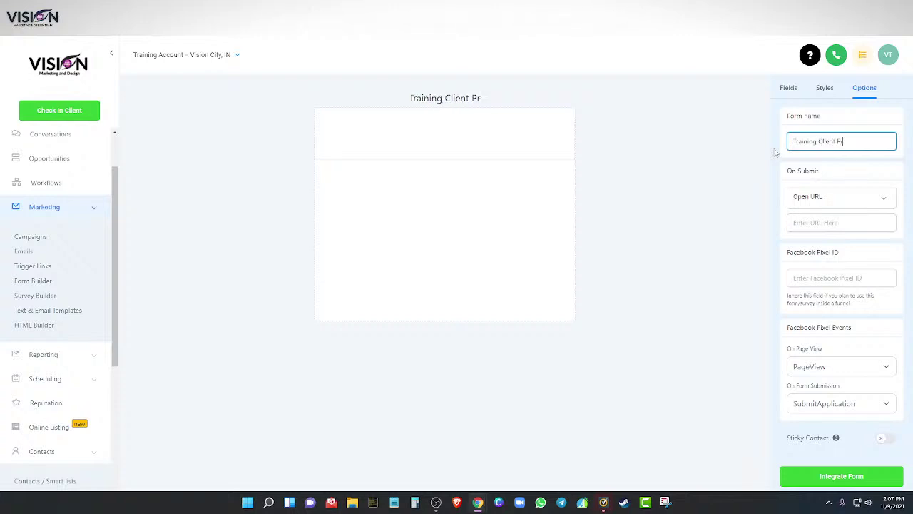
text(oposal)
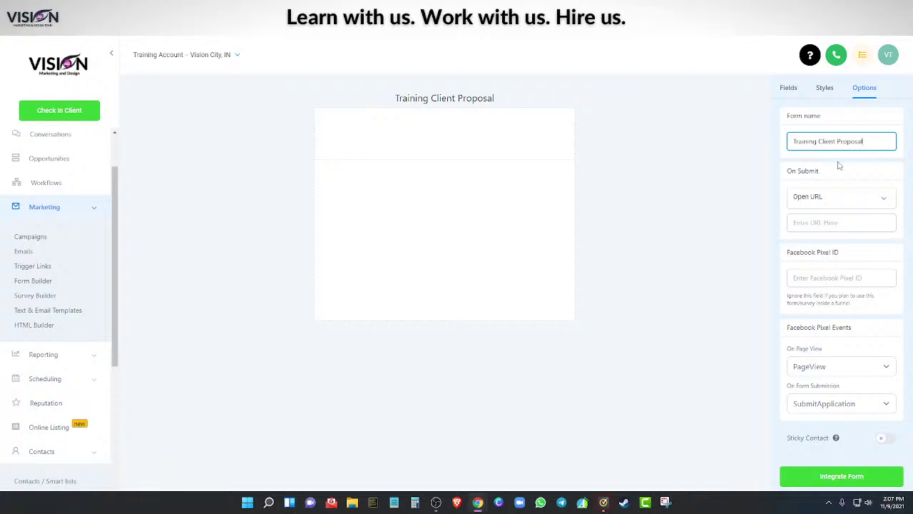
Add the standard First Name, Last Name and Organization fields to the empty form, in that order.
click(789, 88)
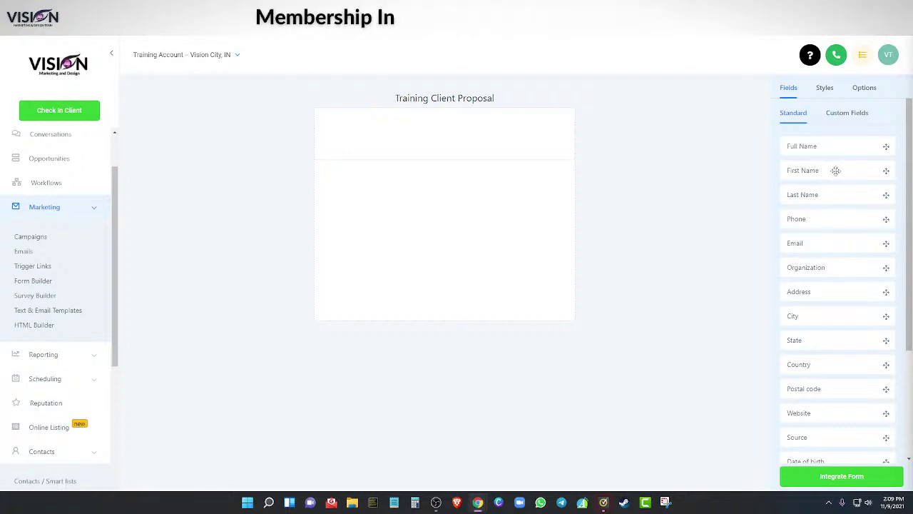
drag(835, 170, 417, 134)
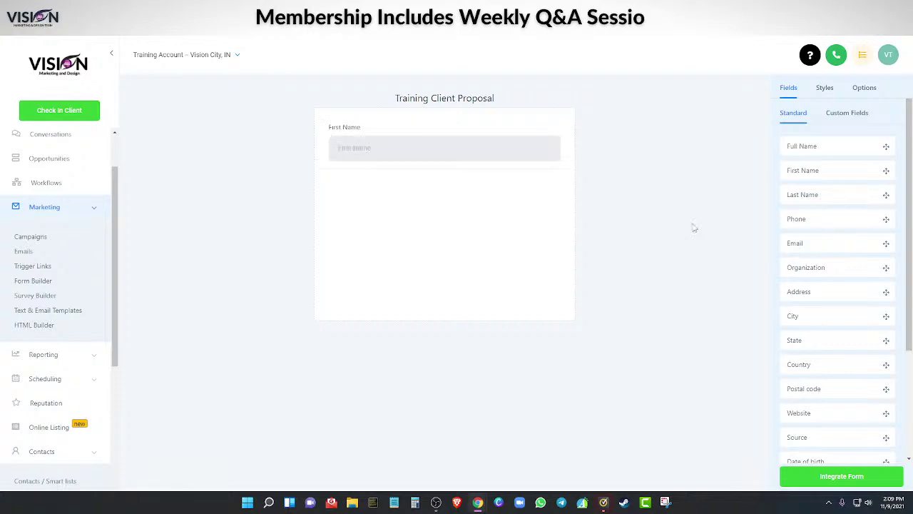
drag(842, 196, 428, 194)
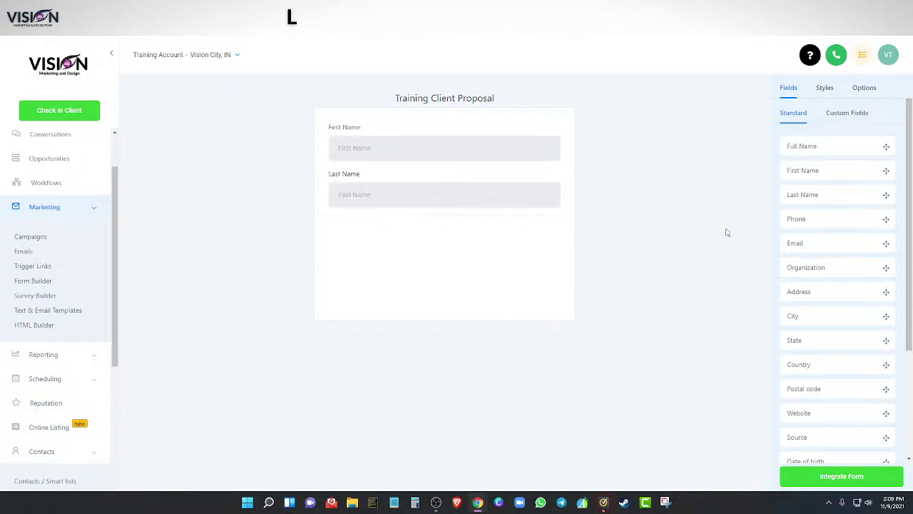
drag(856, 268, 430, 240)
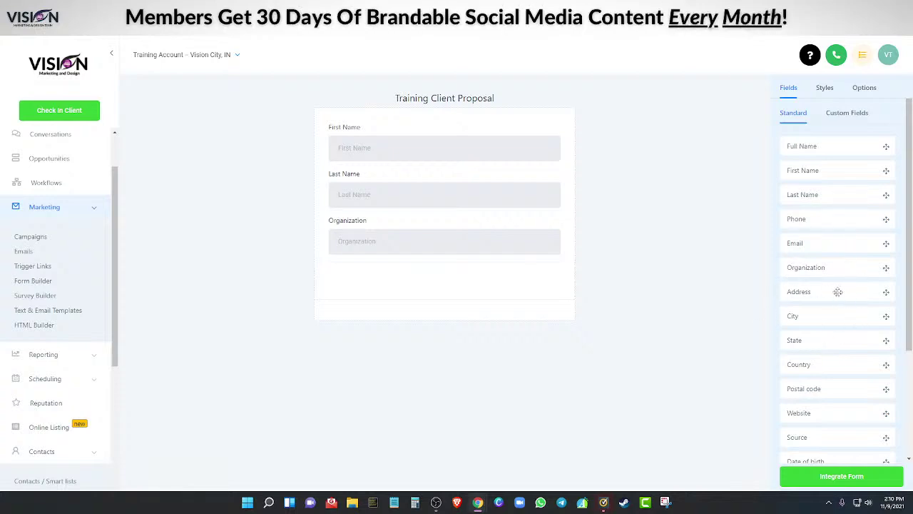
Add the Address, City, State, Country and Postal code fields below the Organization field.
drag(836, 291, 468, 303)
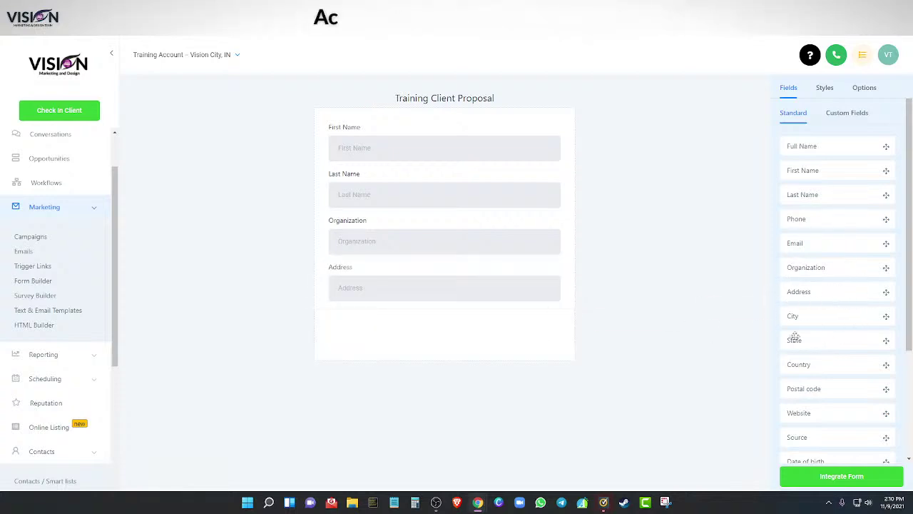
drag(836, 316, 409, 323)
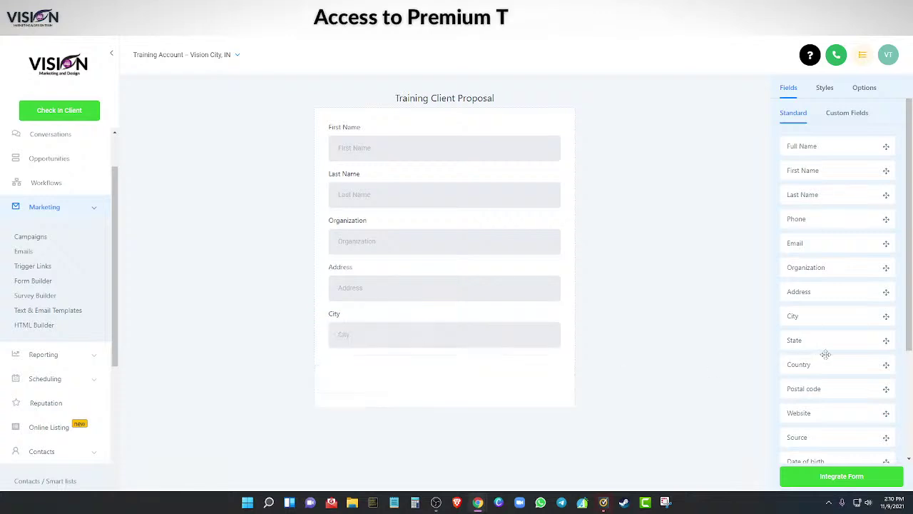
drag(830, 341, 465, 373)
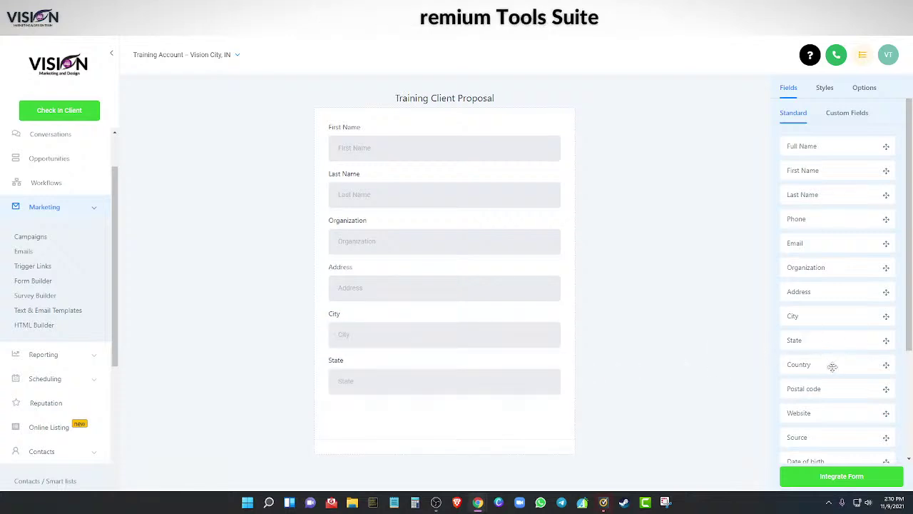
drag(832, 366, 392, 414)
drag(780, 383, 387, 466)
Start a new custom field for the form and choose Signature as its field type.
scroll(831, 349, down, 3)
scroll(575, 376, down, 1)
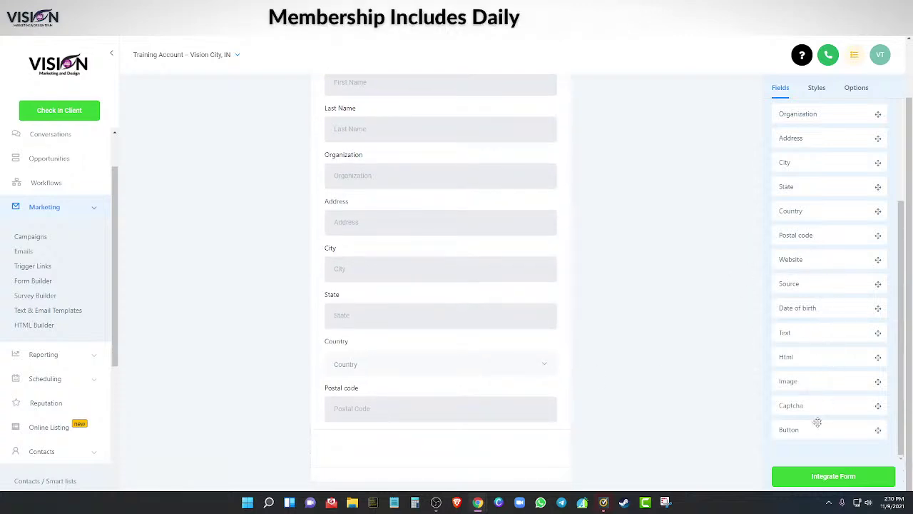
scroll(813, 349, up, 3)
scroll(383, 383, up, 1)
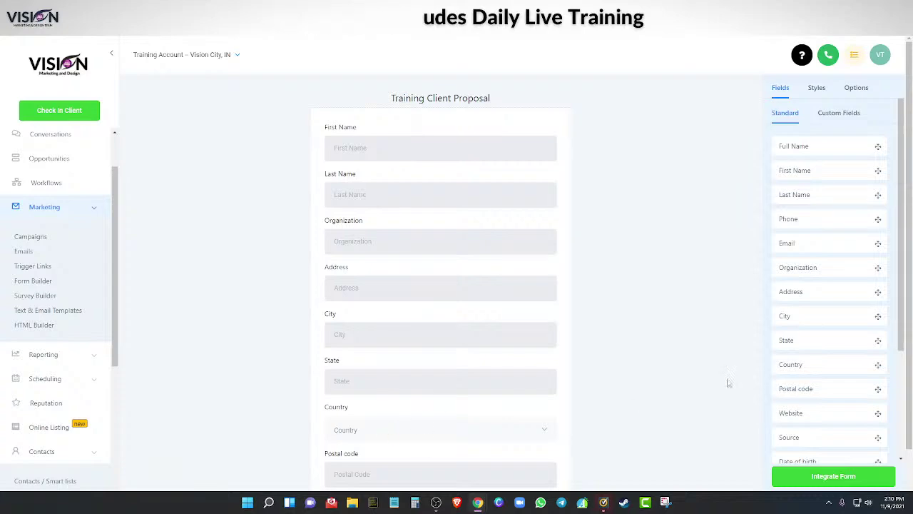
click(831, 114)
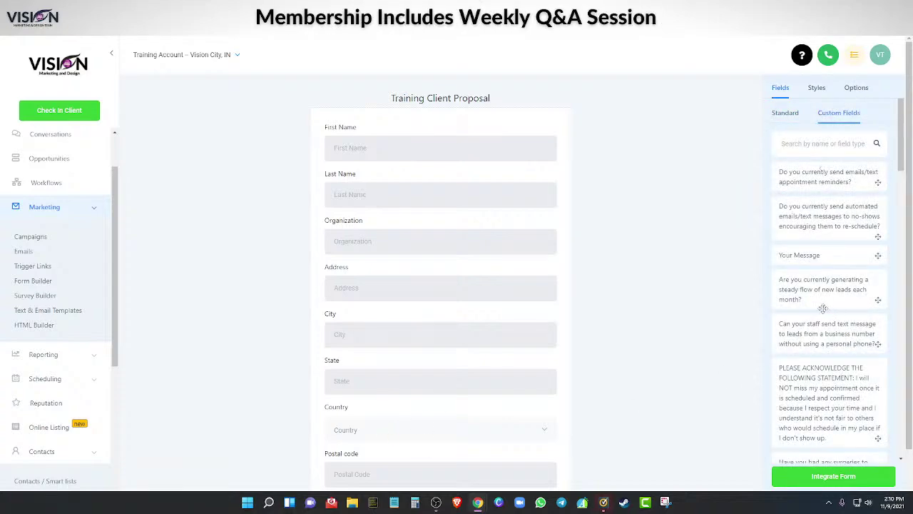
scroll(823, 308, down, 15)
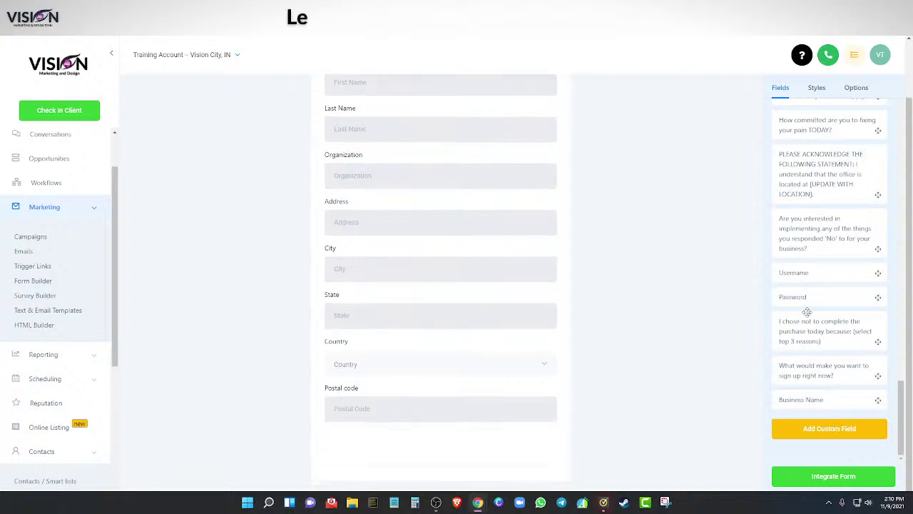
click(845, 428)
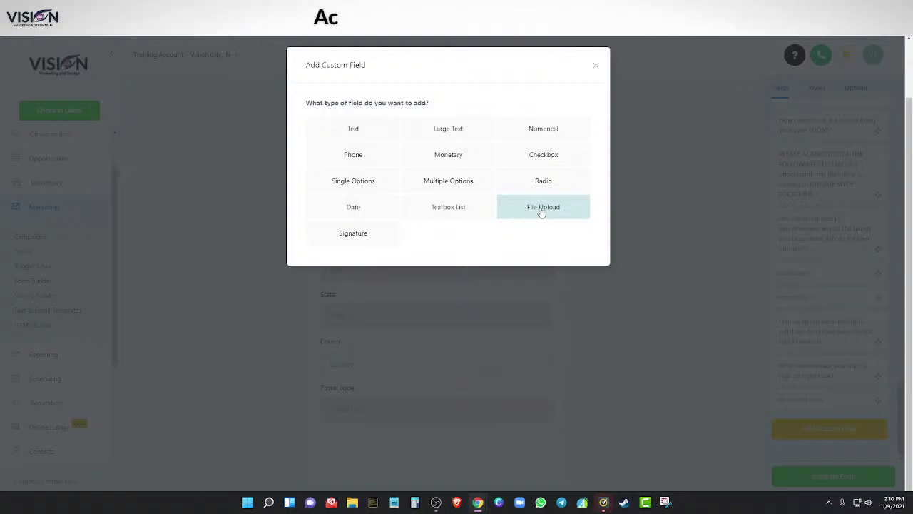
click(352, 235)
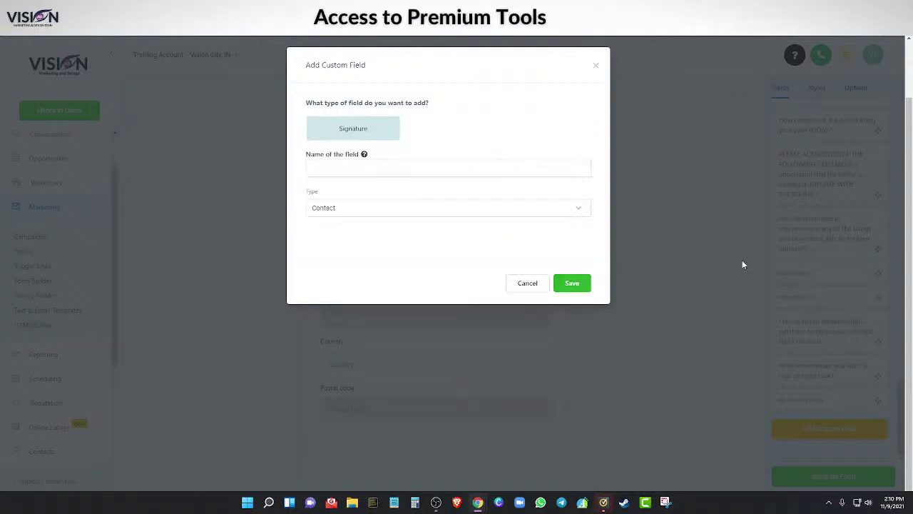
Name the signature field "Please sign here if you agree to all of the terms mentioned above.", keep the Contact type and save it.
click(339, 163)
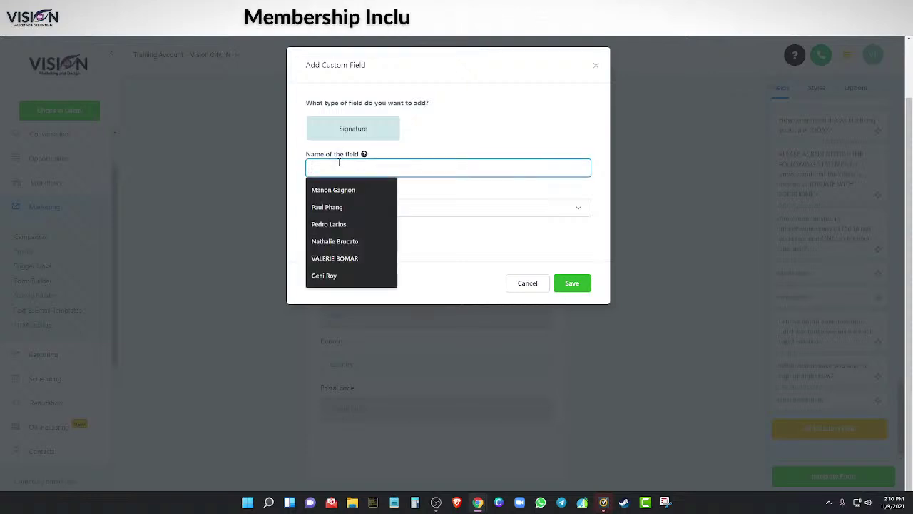
text(Please sig)
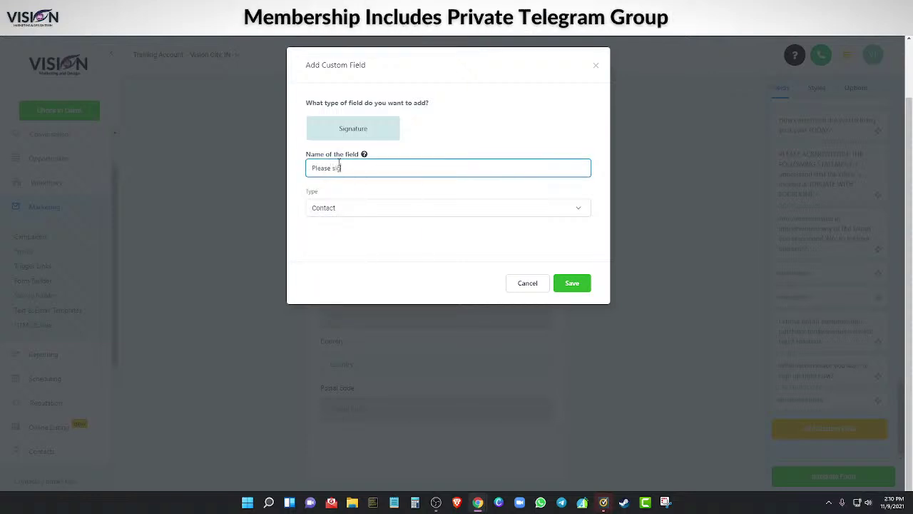
text(n here if)
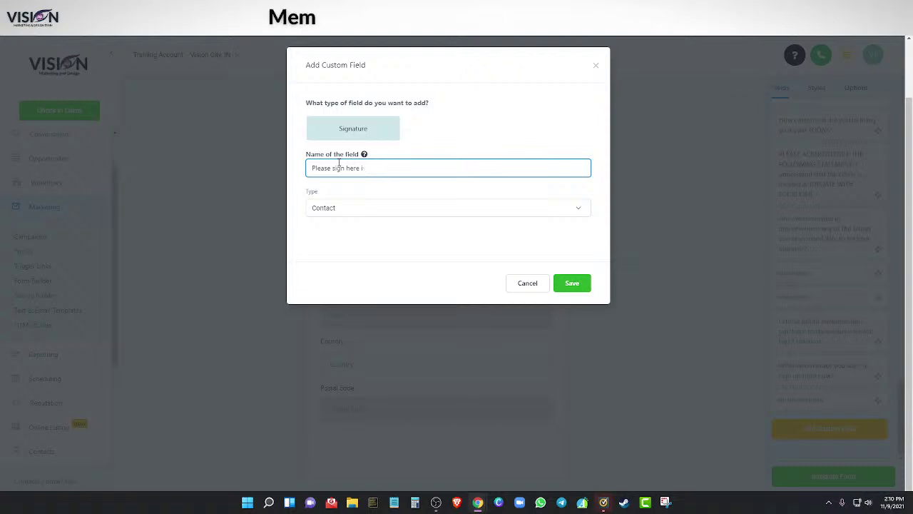
text( you agree)
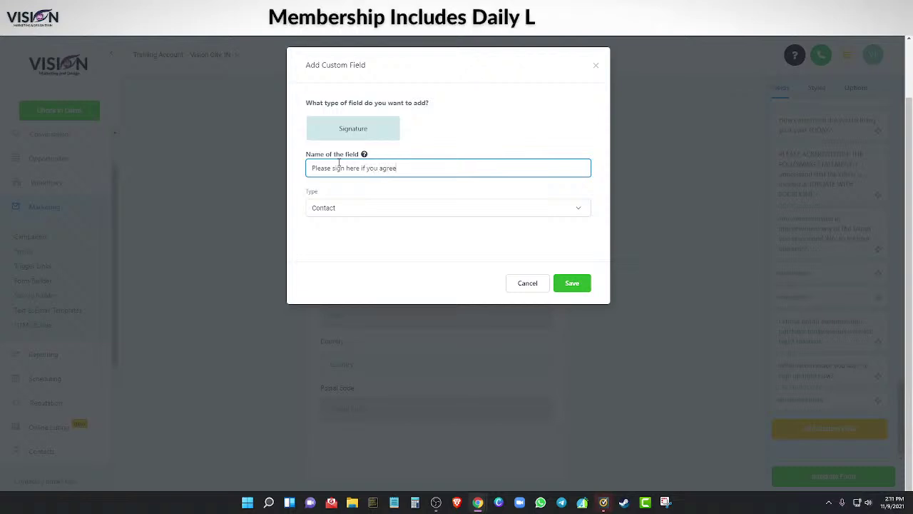
text( to all of the t)
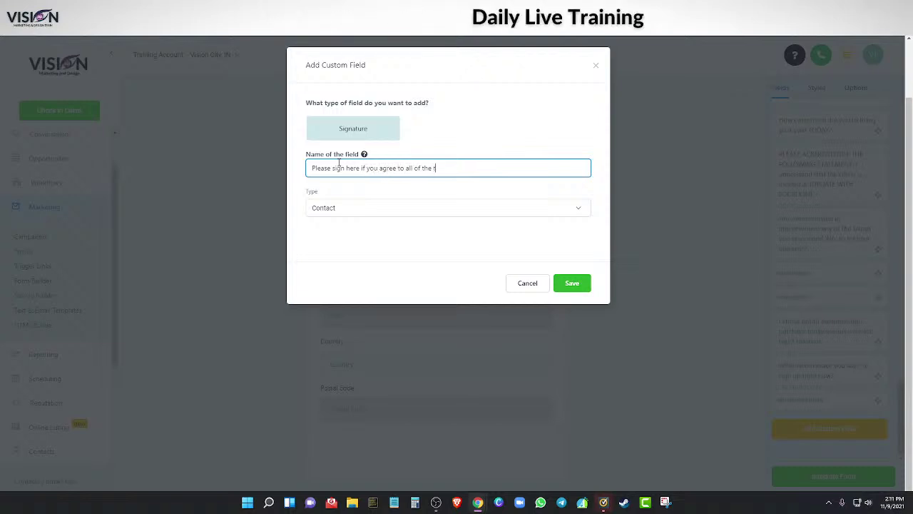
text(erms mention)
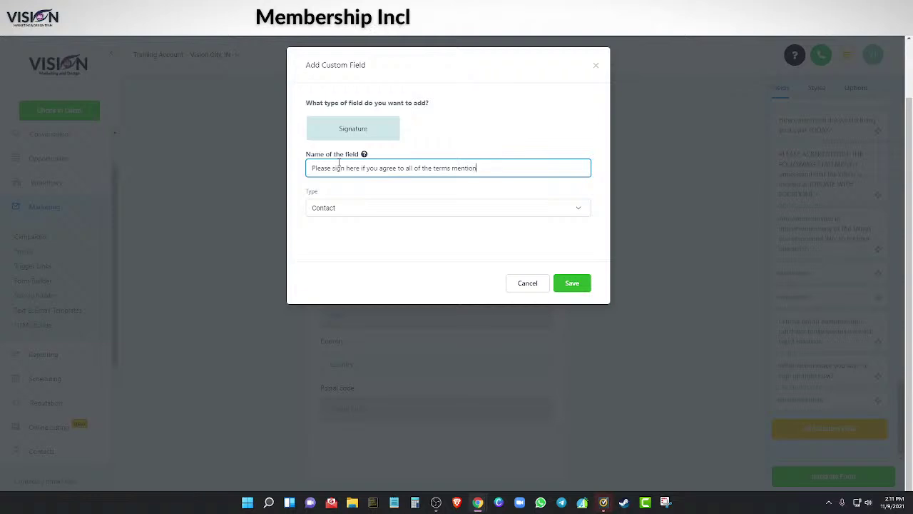
text(ed ab)
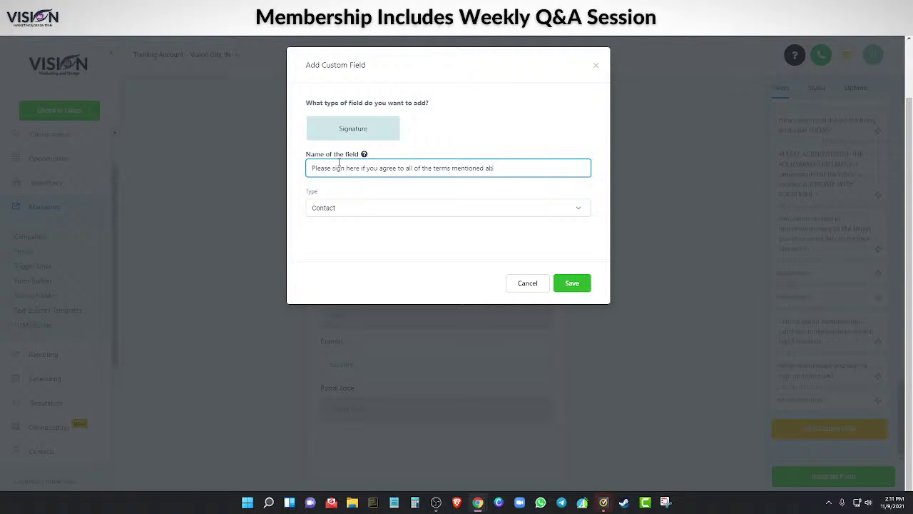
text(ove.)
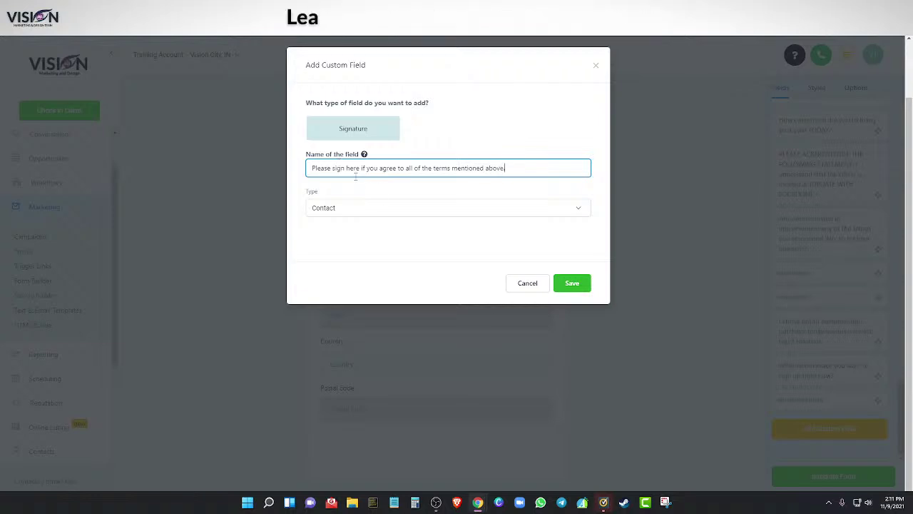
click(345, 214)
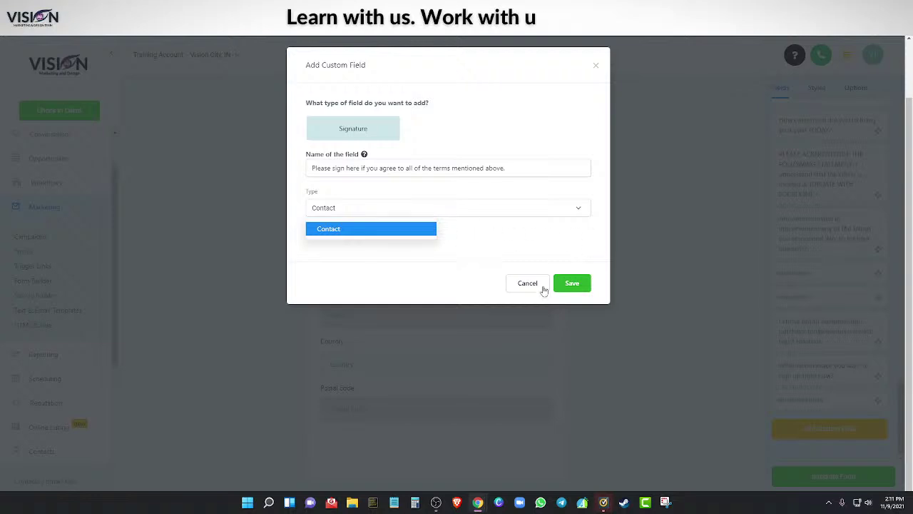
click(572, 283)
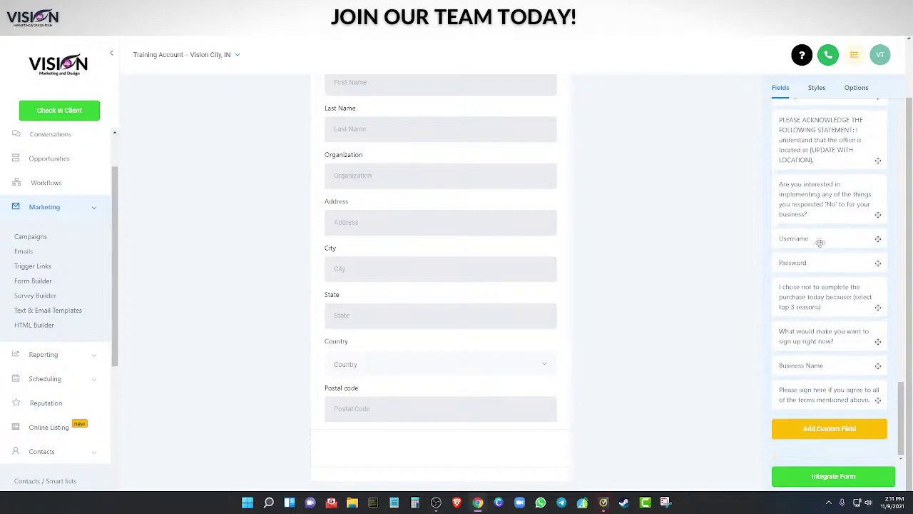
scroll(823, 285, up, 10)
scroll(829, 206, up, 10)
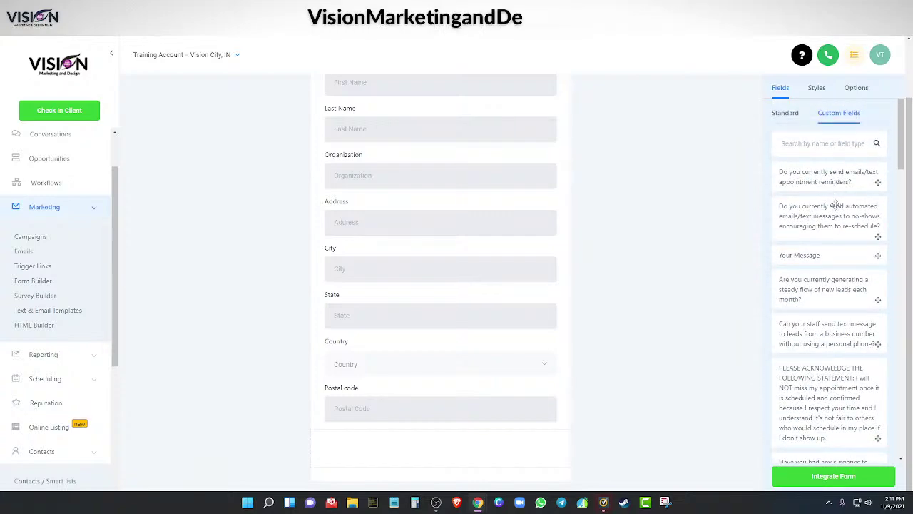
Place the custom signature field "Please sign here if you agree to all of the terms mentioned above." below the Postal code field.
scroll(831, 199, down, 10)
scroll(833, 207, down, 8)
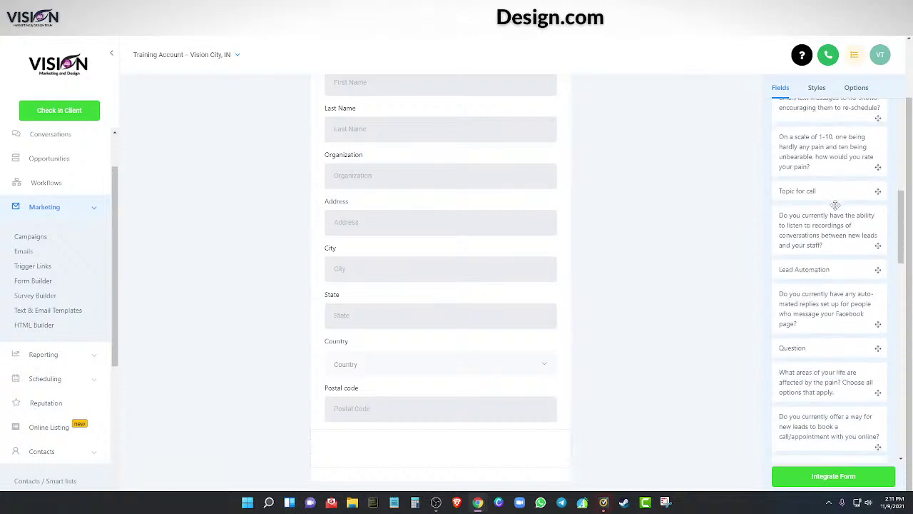
scroll(831, 211, down, 8)
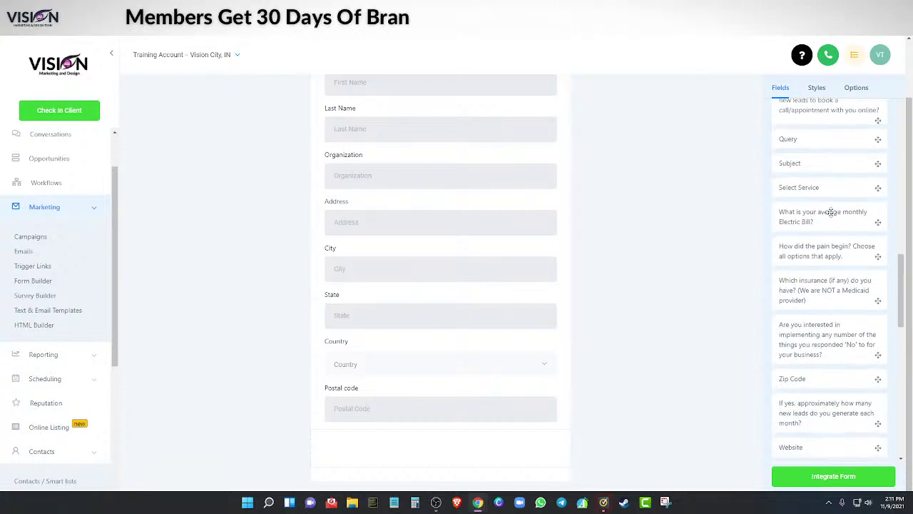
scroll(831, 211, down, 8)
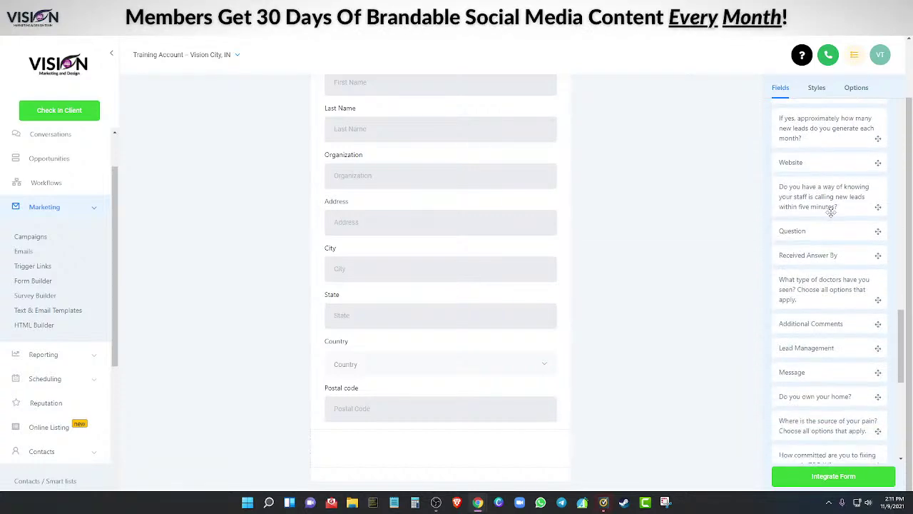
scroll(831, 212, down, 4)
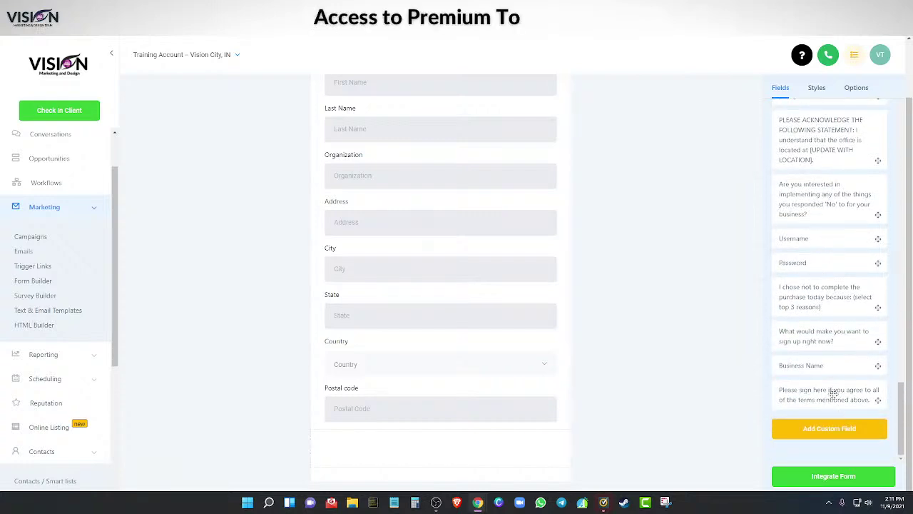
mouse_move(833, 393)
mouse_down()
mouse_move(501, 456)
mouse_move(399, 454)
mouse_up()
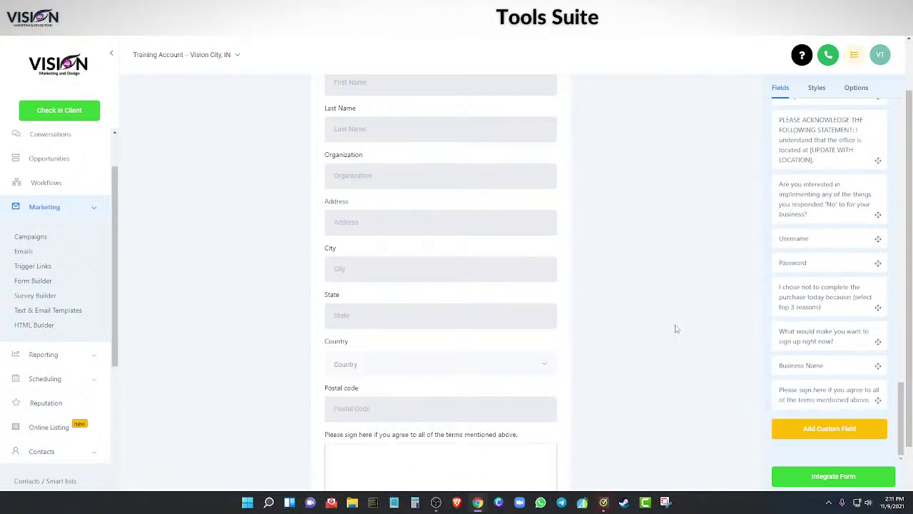
scroll(677, 329, down, 1)
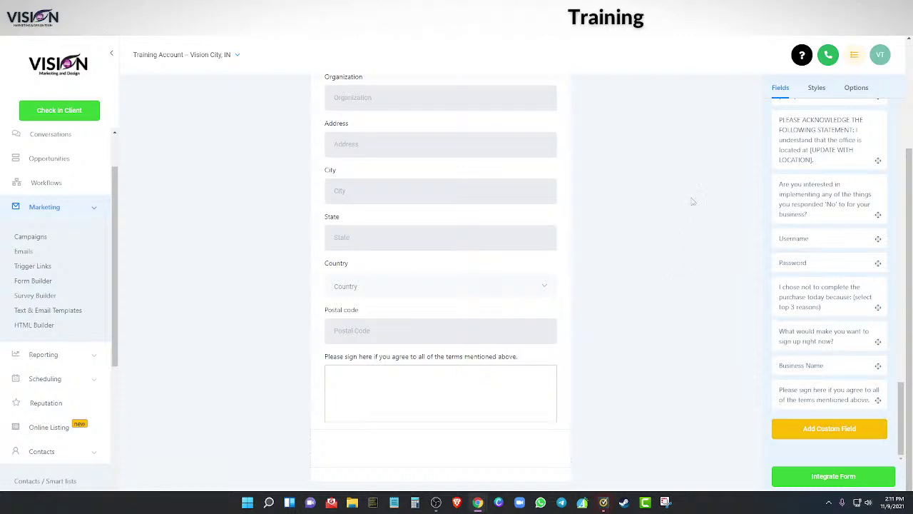
Start a new custom field of the Checkbox type and name it "Which plan are you interested in continuing with?".
click(830, 432)
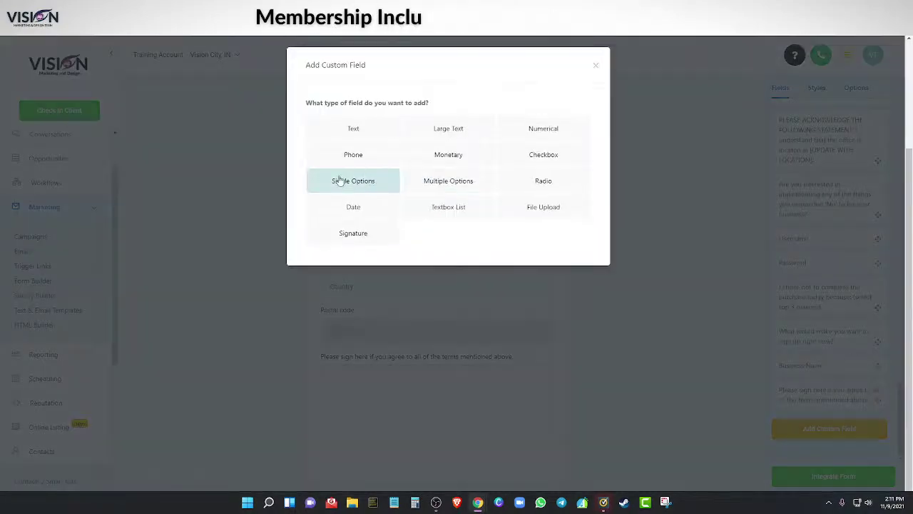
click(547, 154)
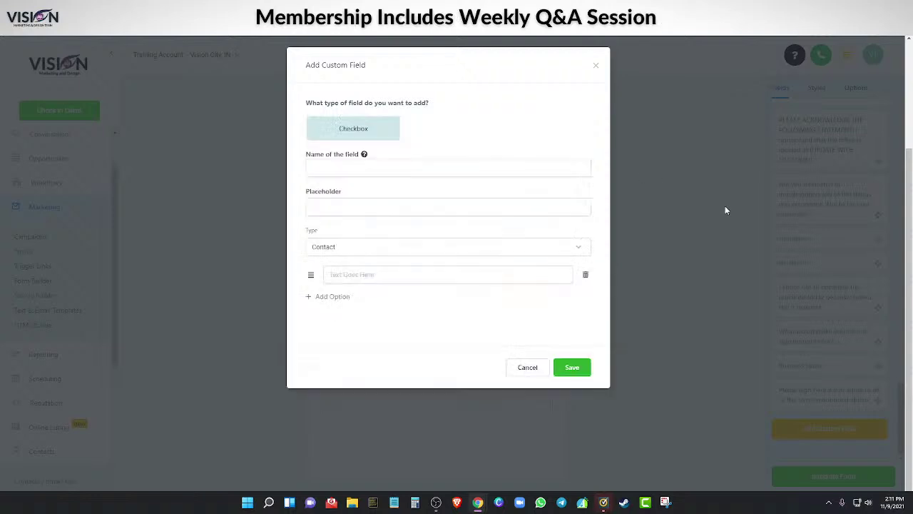
click(348, 168)
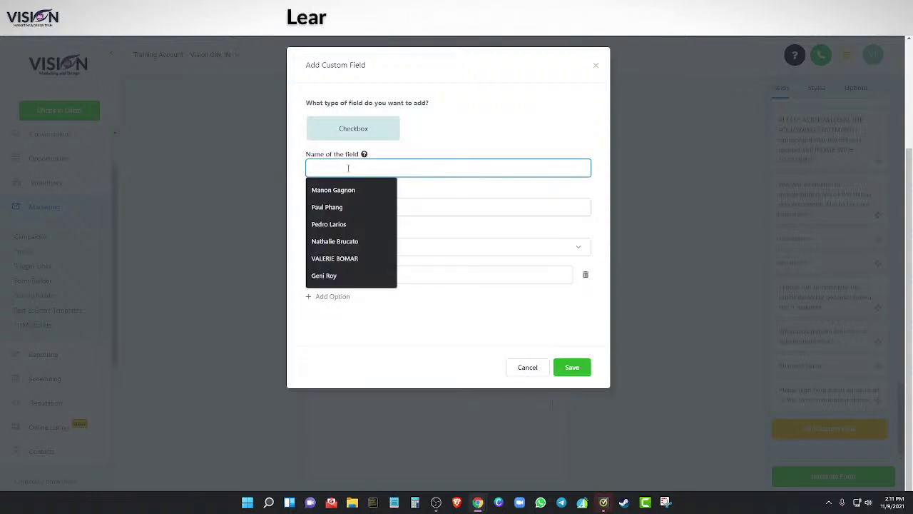
text(Wh)
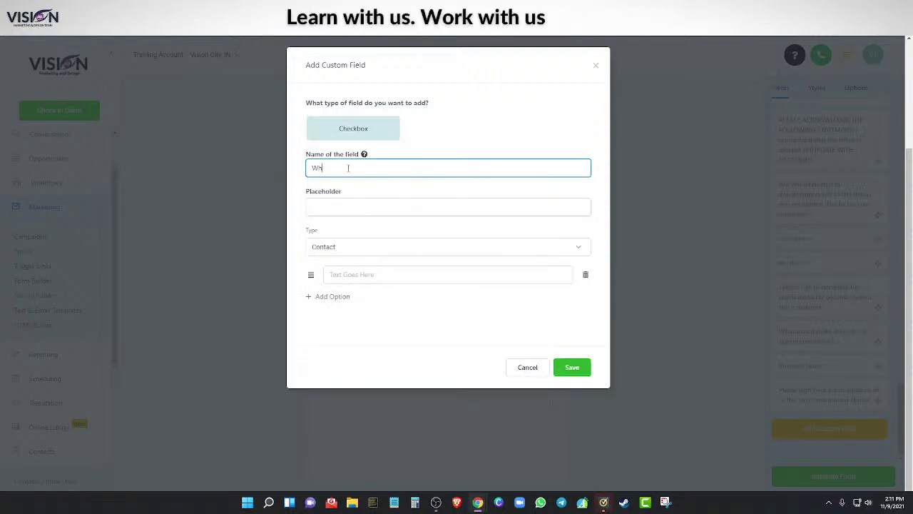
text(ich plan are )
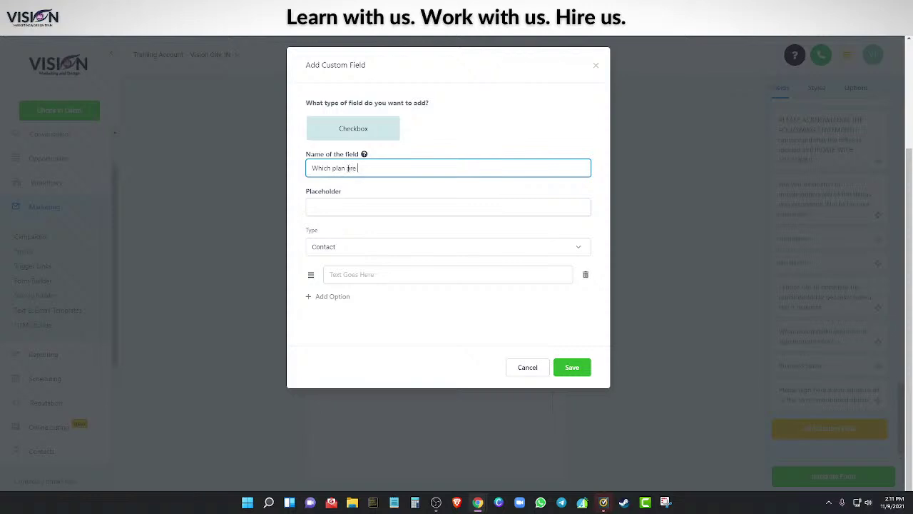
text(you interested in mov)
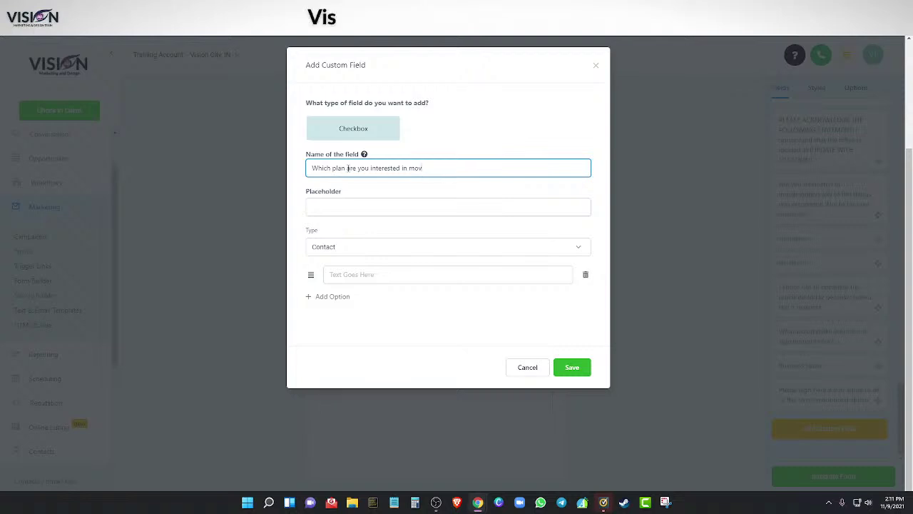
key(BackSpace)
key(BackSpace)
key(BackSpace)
text(getting )
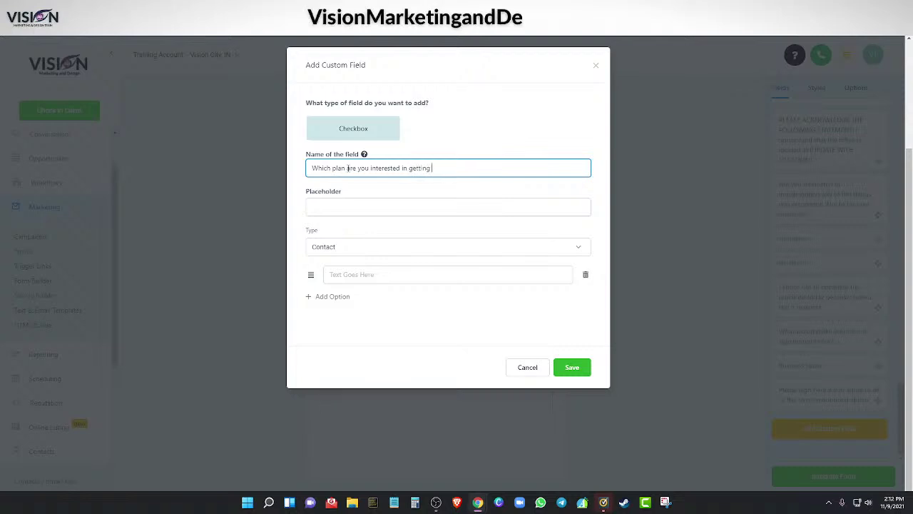
text(starte diw)
key(BackSpace)
key(BackSpace)
key(BackSpace)
key(BackSpace)
key(BackSpace)
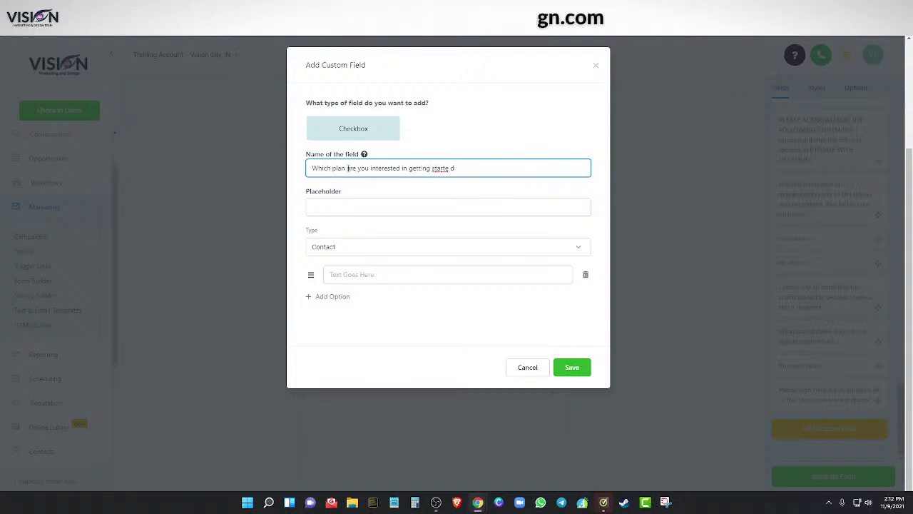
key(BackSpace)
key(BackSpace)
key(BackSpace)
key(BackSpace)
key(BackSpace)
key(BackSpace)
key(BackSpace)
key(BackSpace)
key(BackSpace)
key(BackSpace)
key(BackSpace)
key(BackSpace)
key(BackSpace)
key(BackSpace)
key(BackSpace)
key(BackSpace)
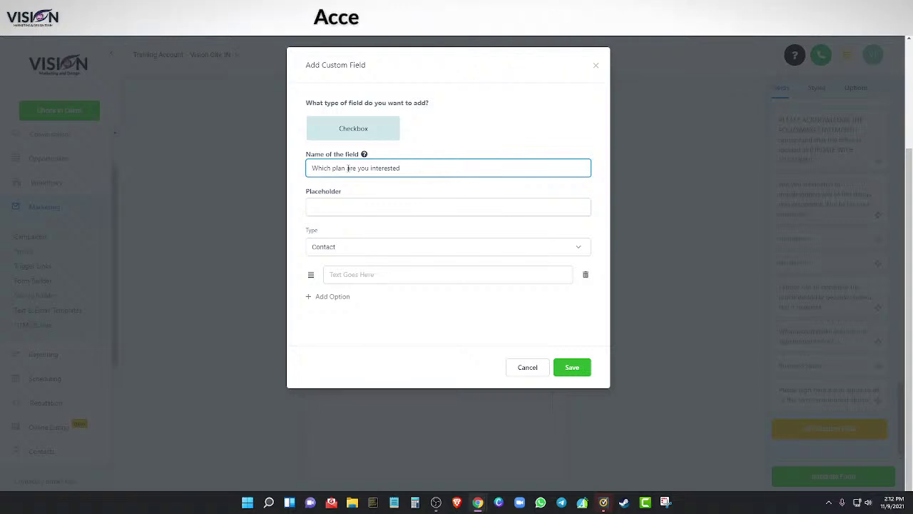
text(in contin)
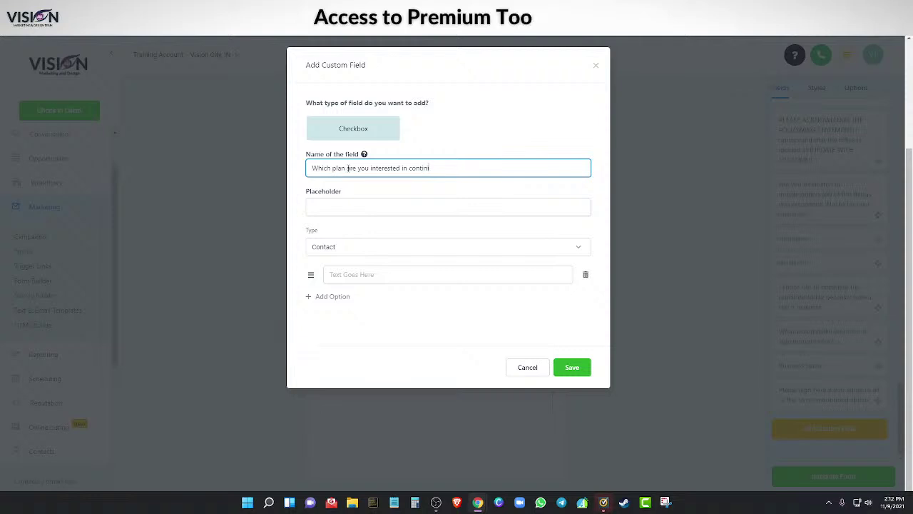
text(ueing with)
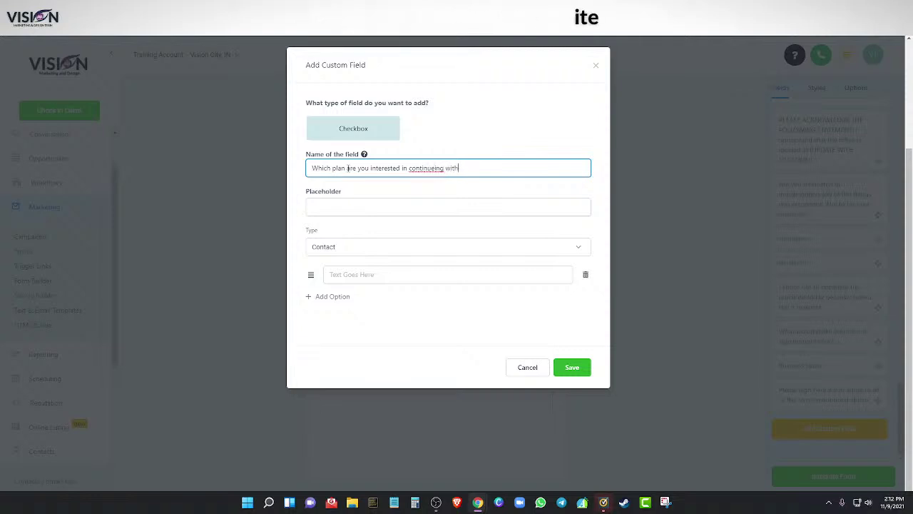
key(BackSpace)
key(BackSpace)
key(BackSpace)
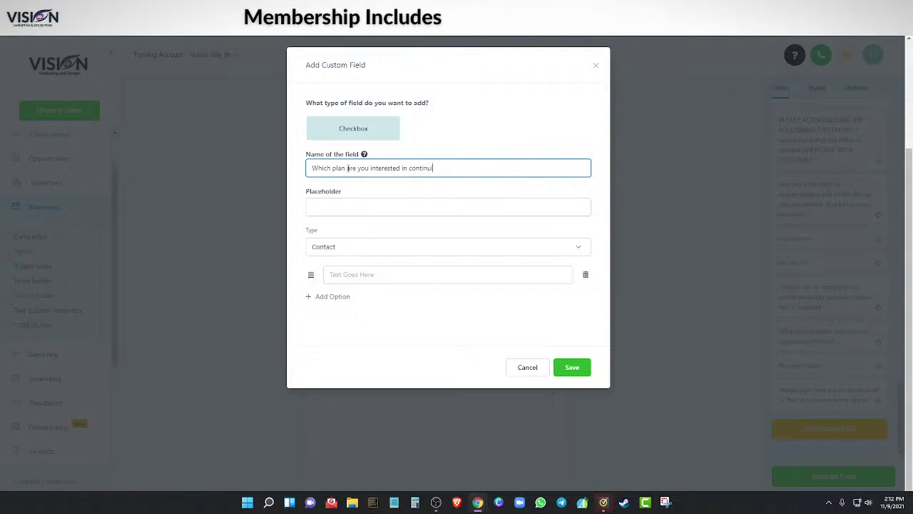
text(ing with)
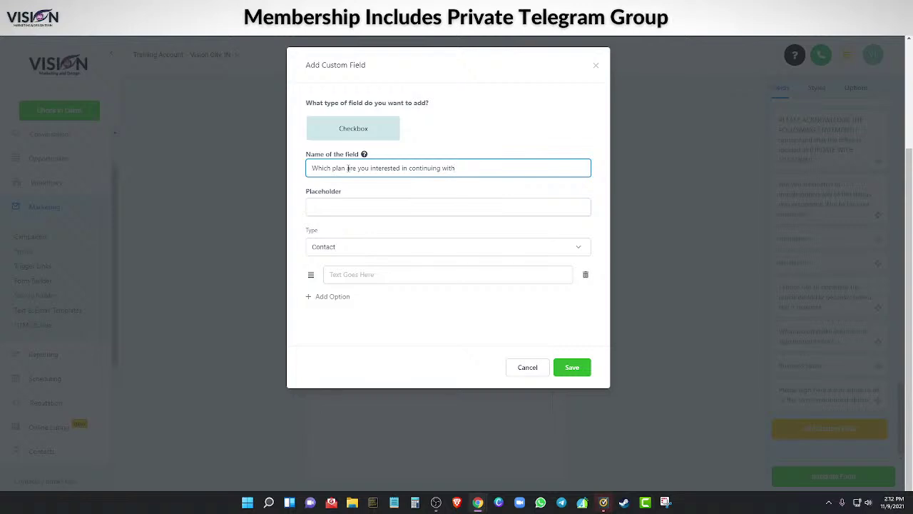
text(?)
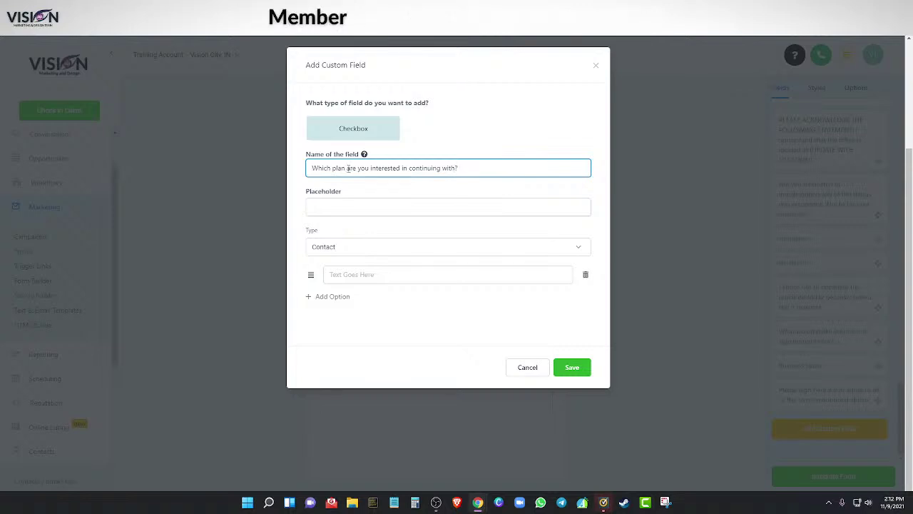
Copy the checkbox field's name into its placeholder text.
drag(460, 171, 311, 169)
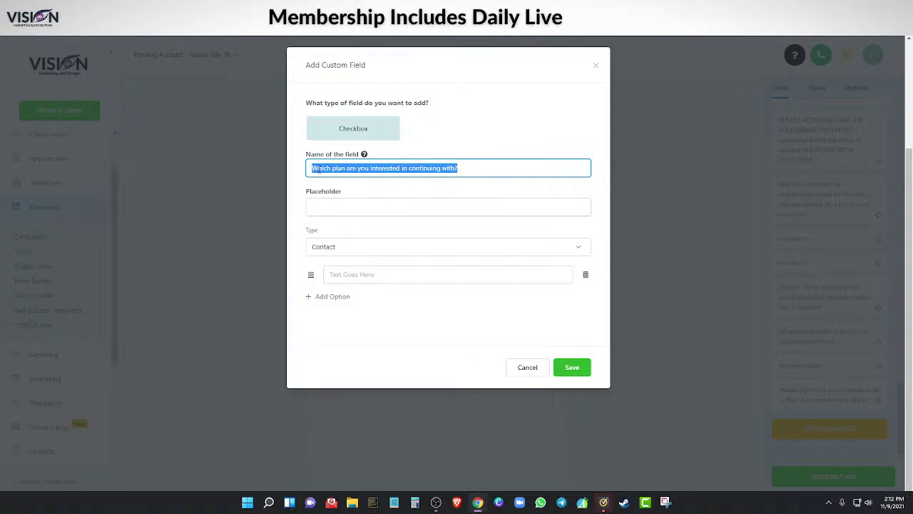
right_click(321, 174)
click(342, 205)
click(323, 206)
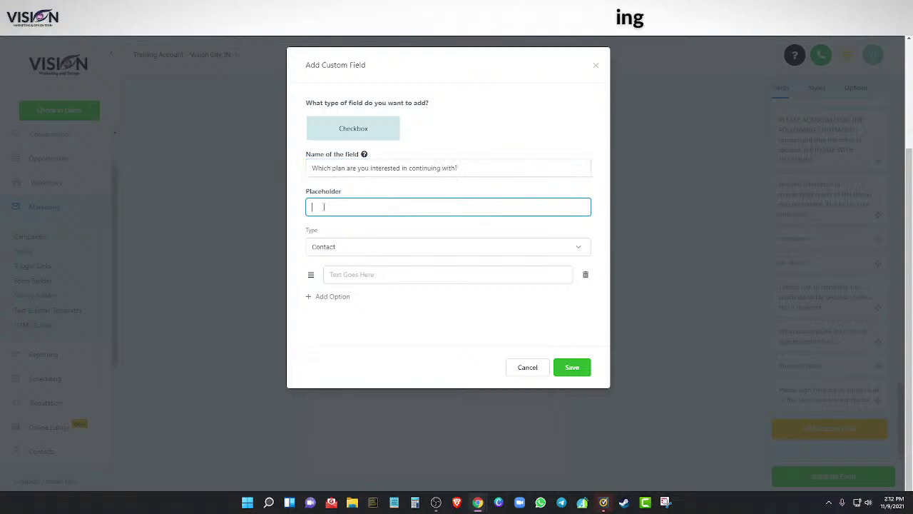
key(ctrl+v)
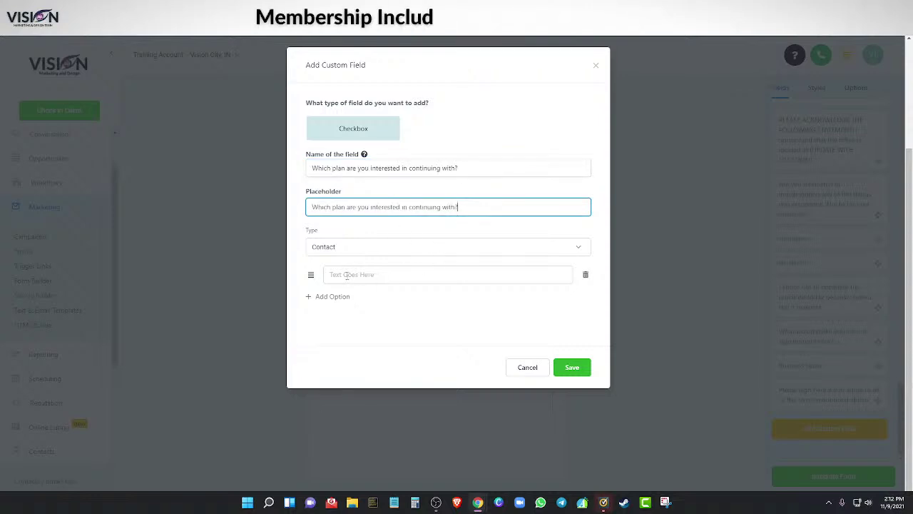
Enter "Plan A: $597/ monthly & $997/ one time" as the first option of the checkbox field.
click(346, 275)
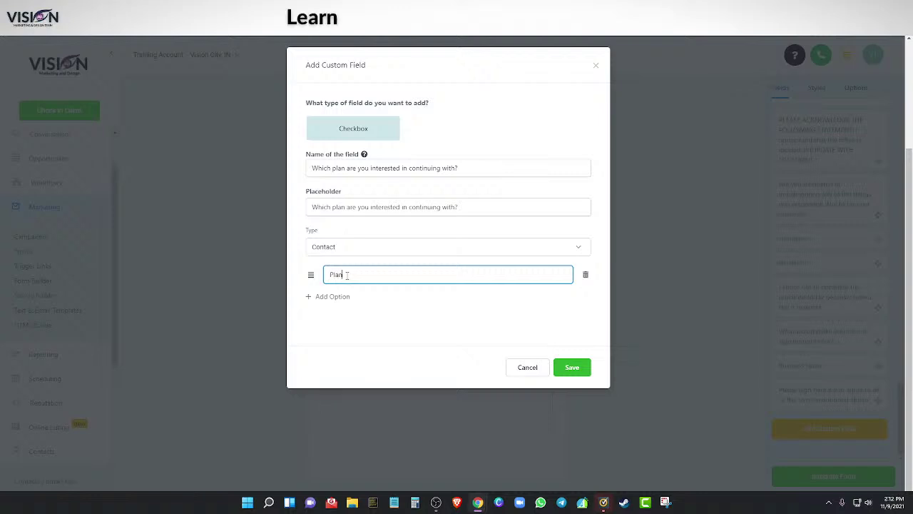
text(Plan a)
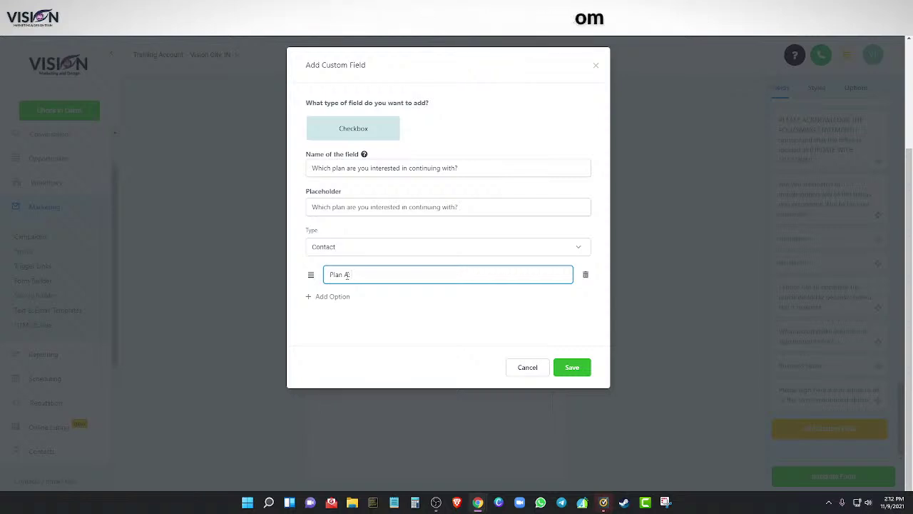
text($)
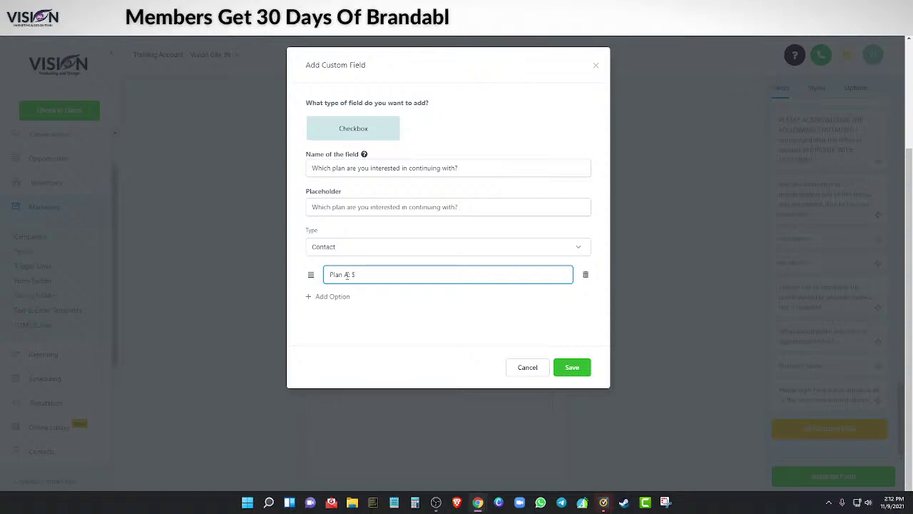
text(597/ monthly &)
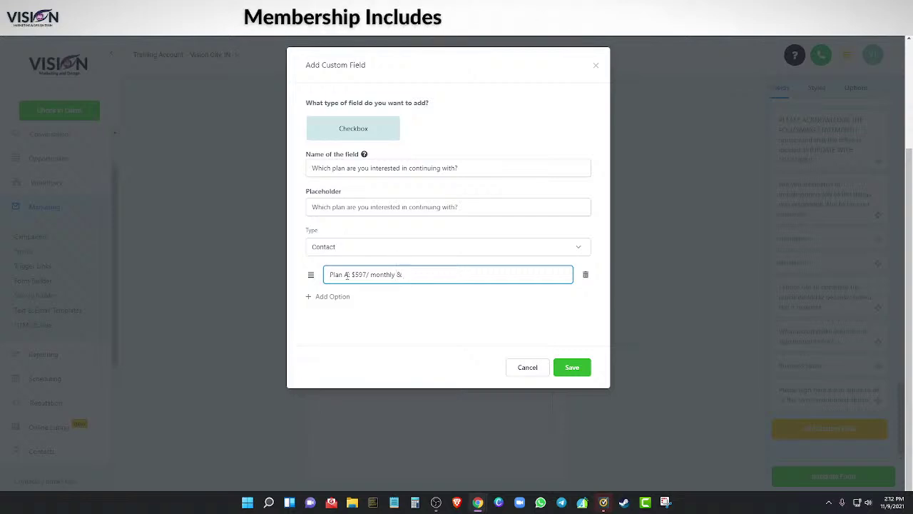
text($997)
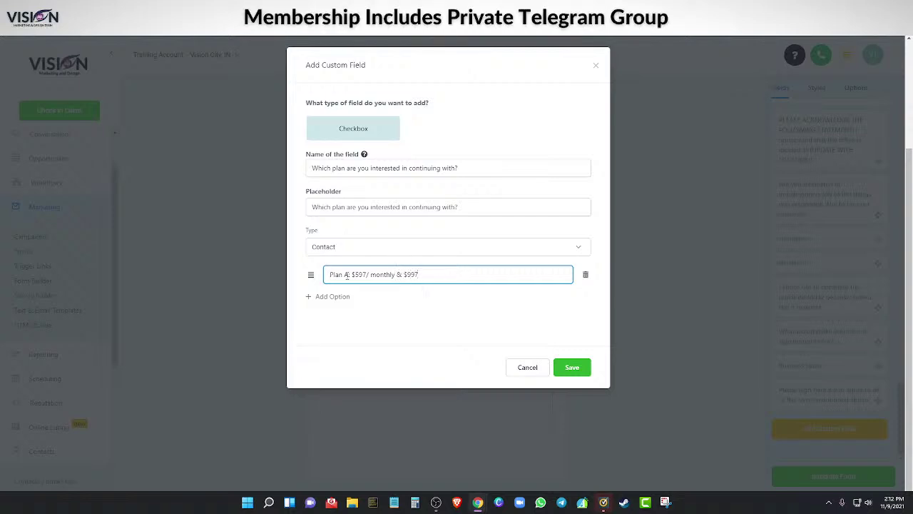
text(/)
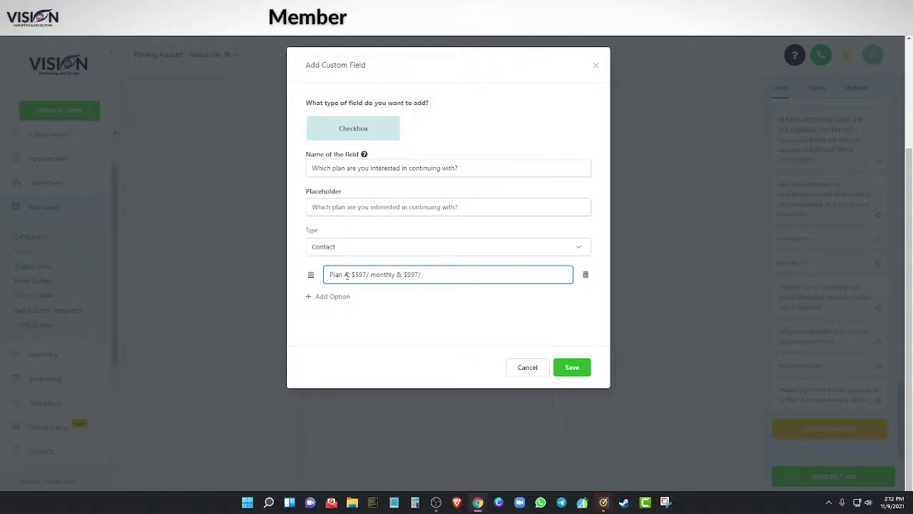
text( one time)
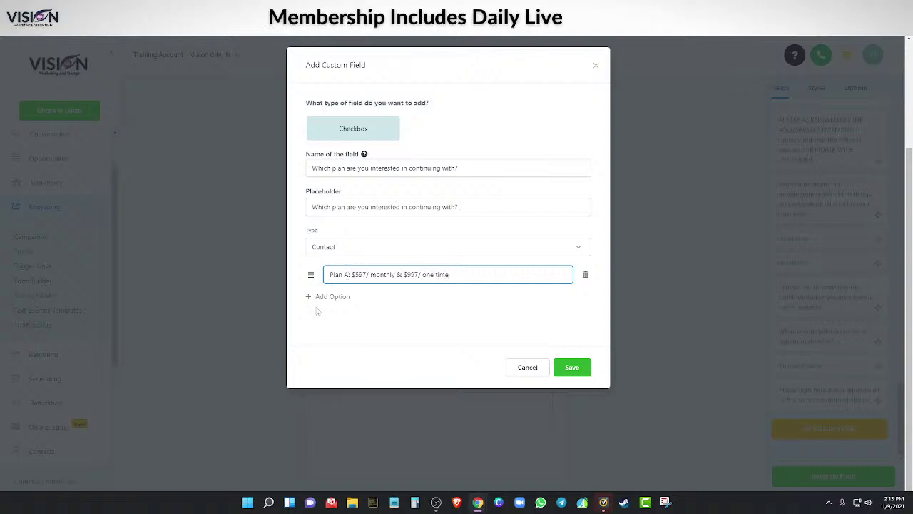
Add "Plan B: $697/ monthly & $1297/ one time" as the second option of the checkbox field and save the custom field.
click(317, 297)
click(363, 299)
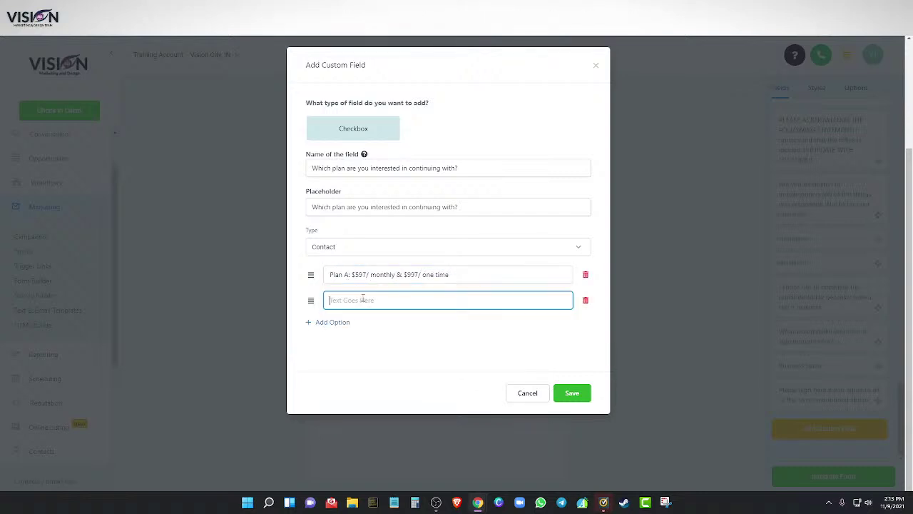
text(Plan)
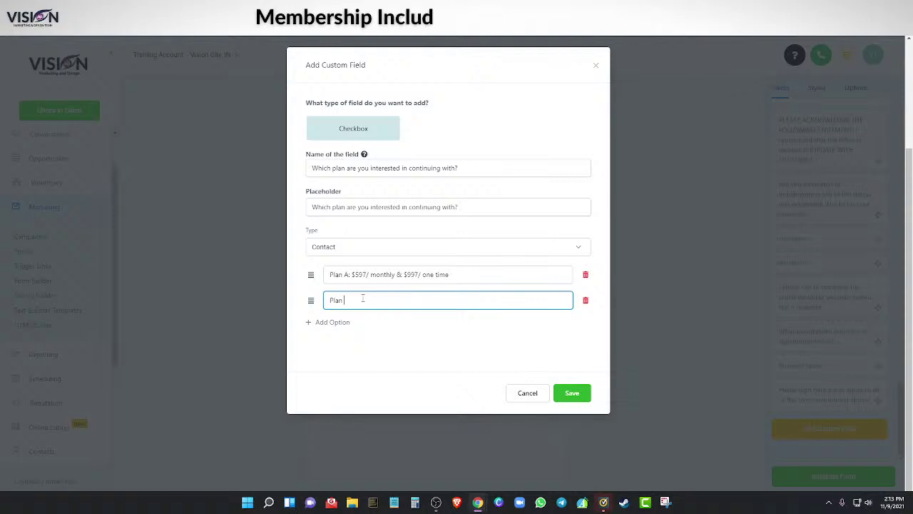
text( B)
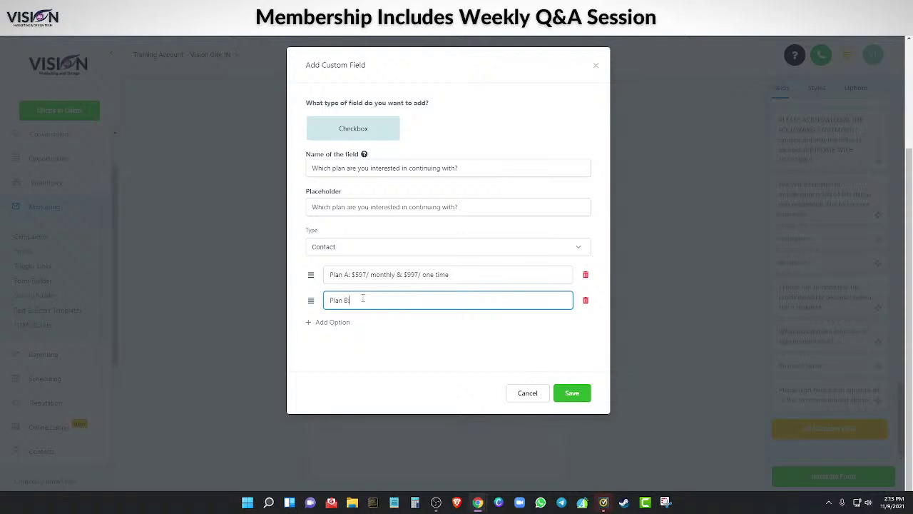
text(:)
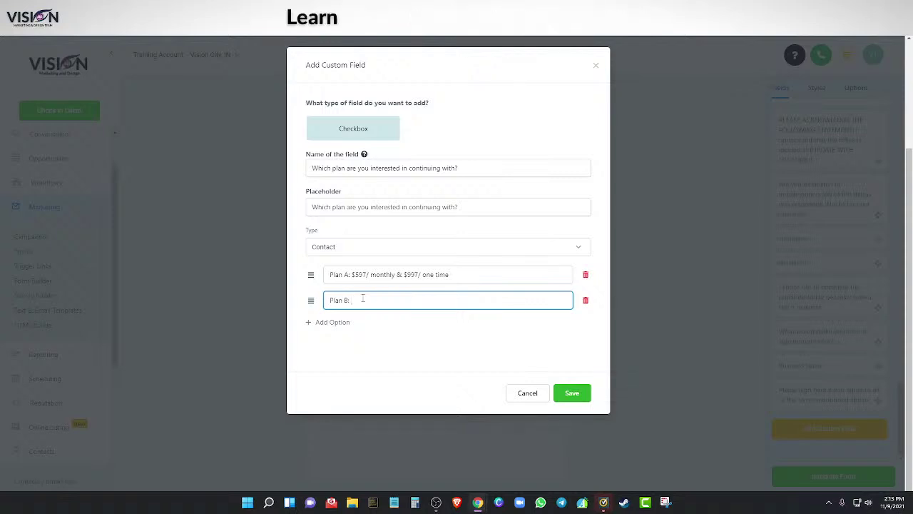
text( $)
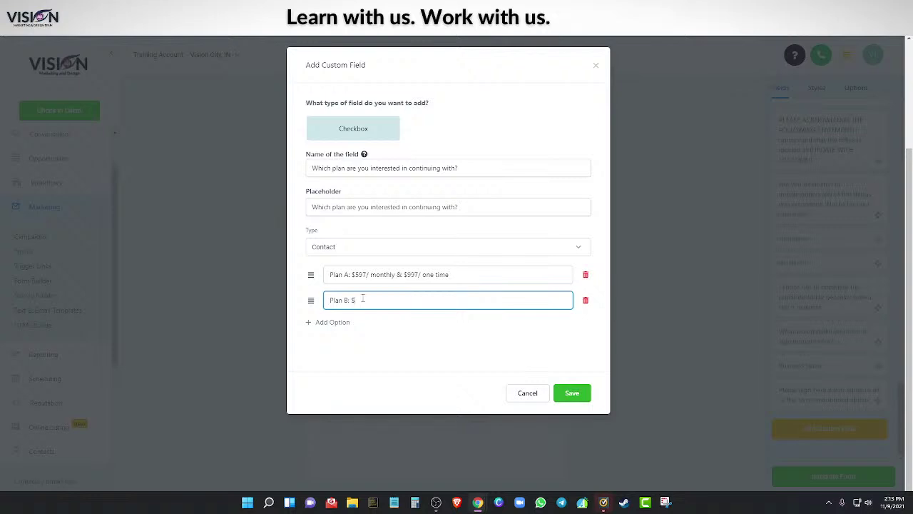
text(697/)
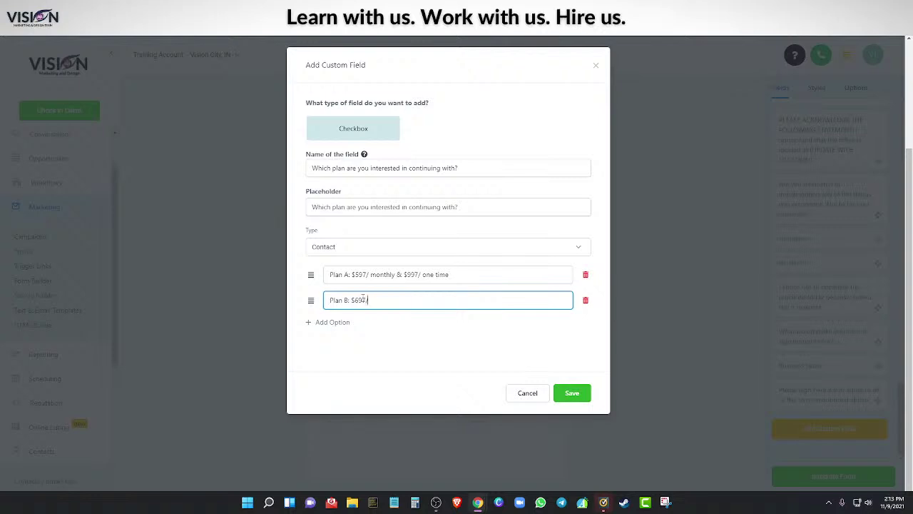
text( monhtly)
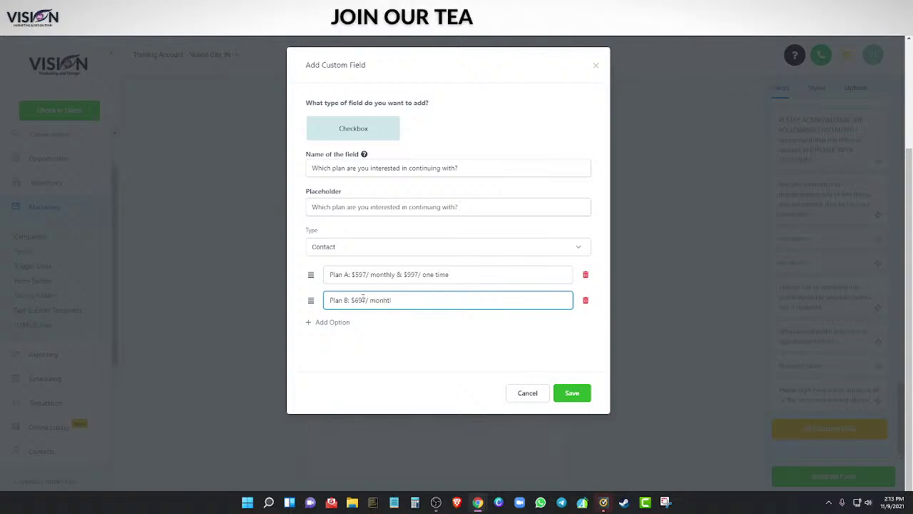
key(BackSpace)
key(BackSpace)
key(BackSpace)
text(th)
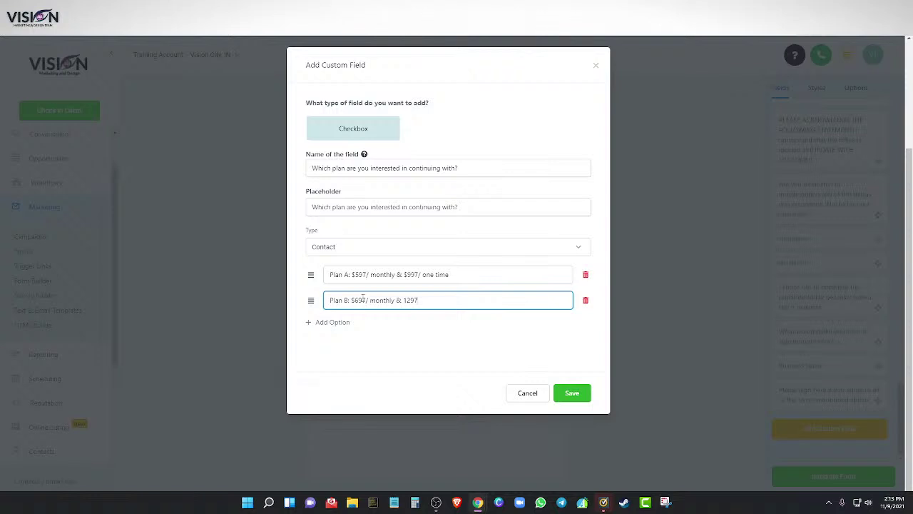
text($)
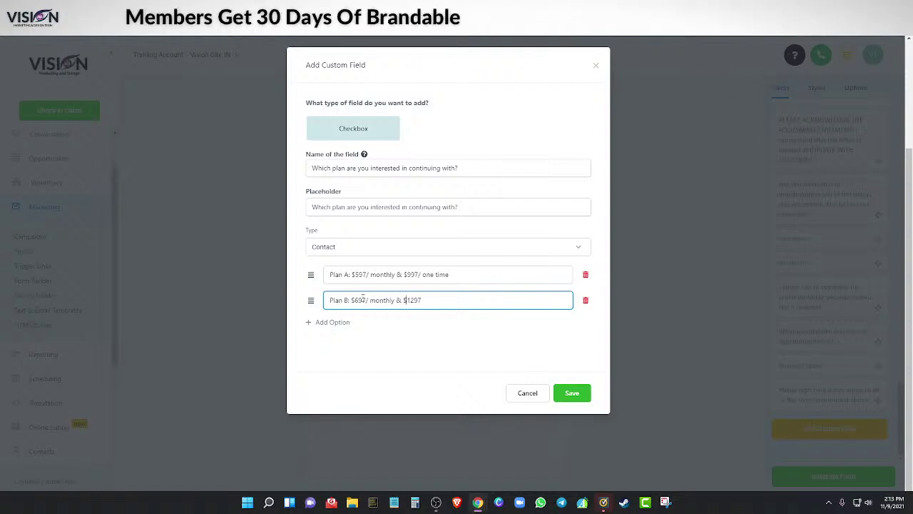
click(426, 300)
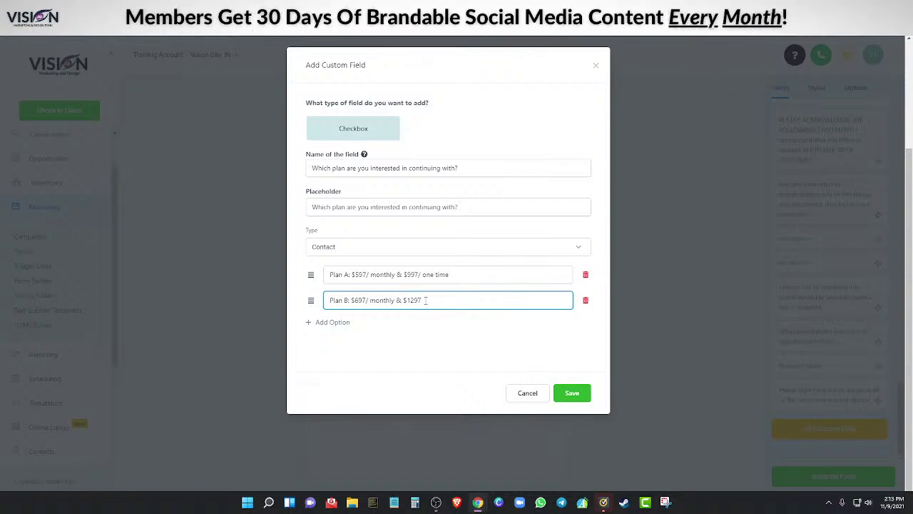
text(/ one)
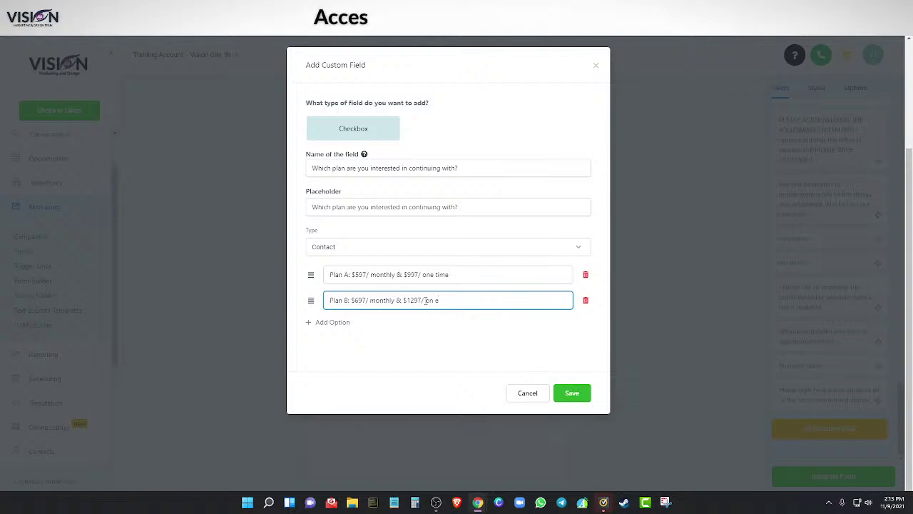
text( time)
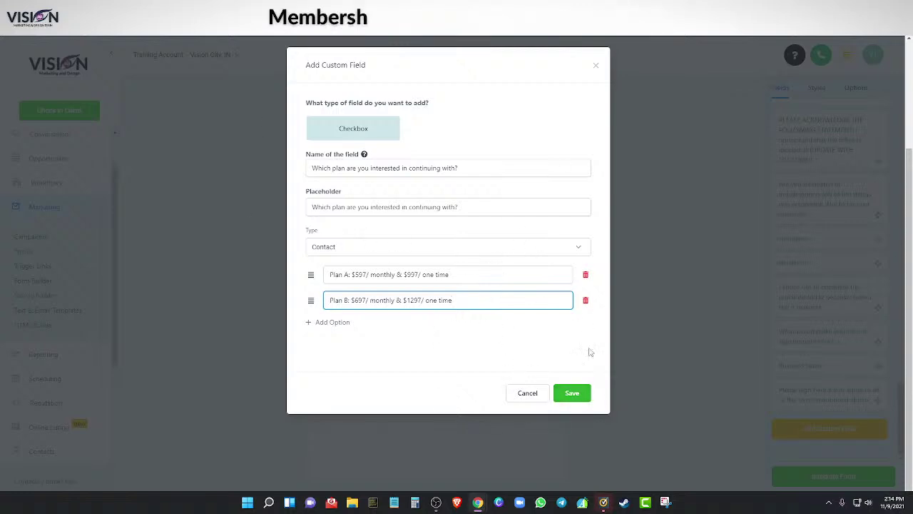
click(572, 395)
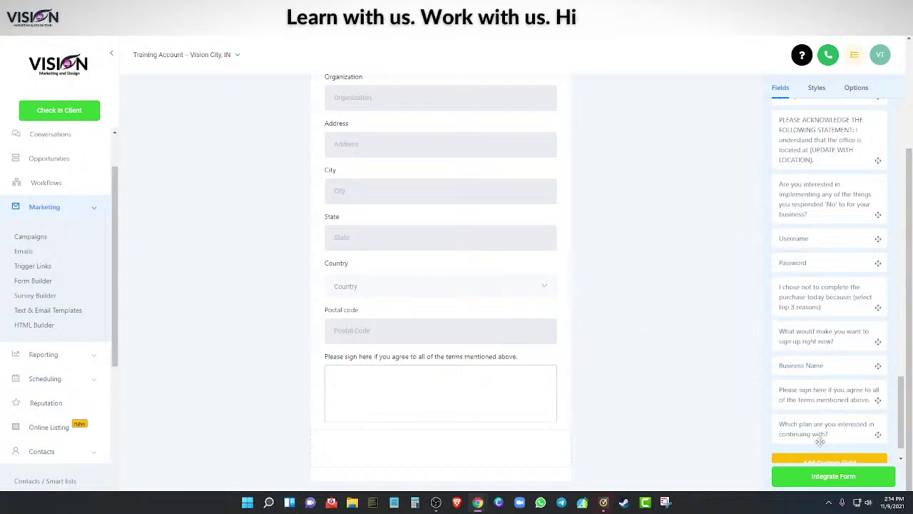
Try to add the custom signature field to the form a second time.
scroll(813, 421, down, 1)
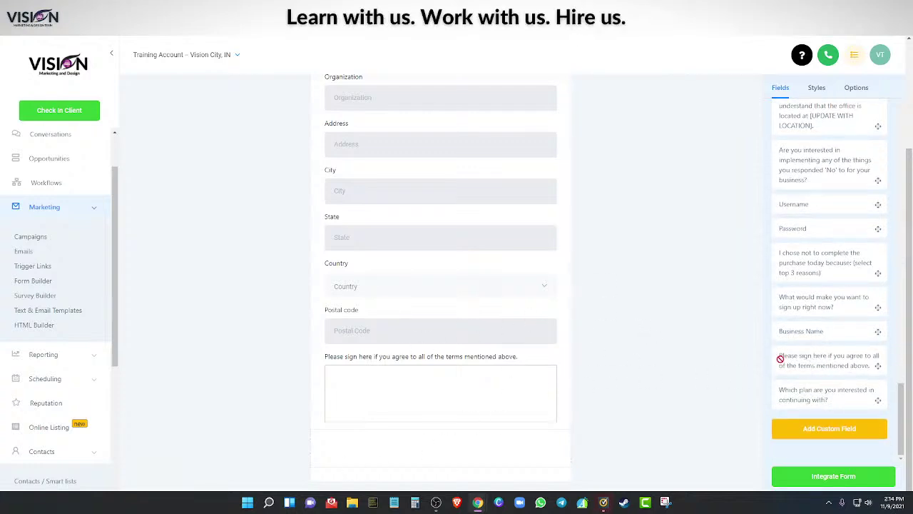
mouse_move(781, 359)
mouse_down()
mouse_move(373, 350)
mouse_move(342, 357)
mouse_move(349, 361)
mouse_up()
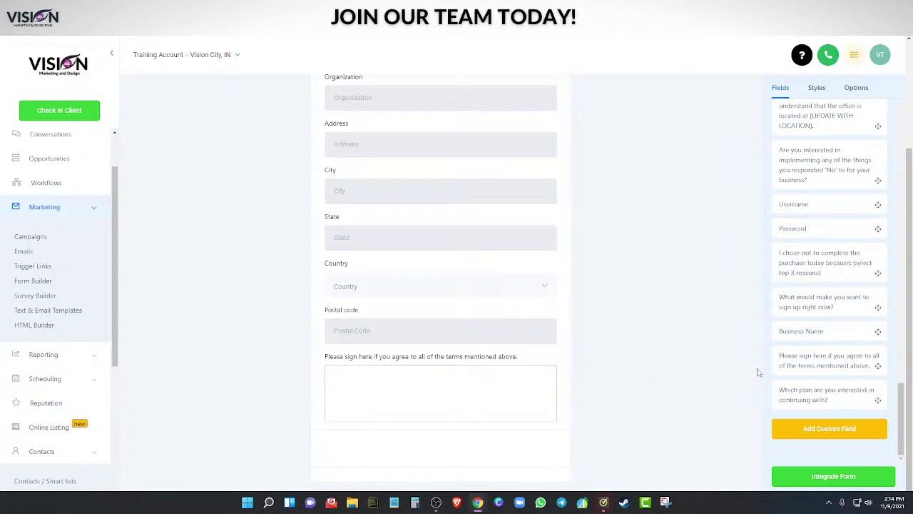
drag(816, 361, 405, 358)
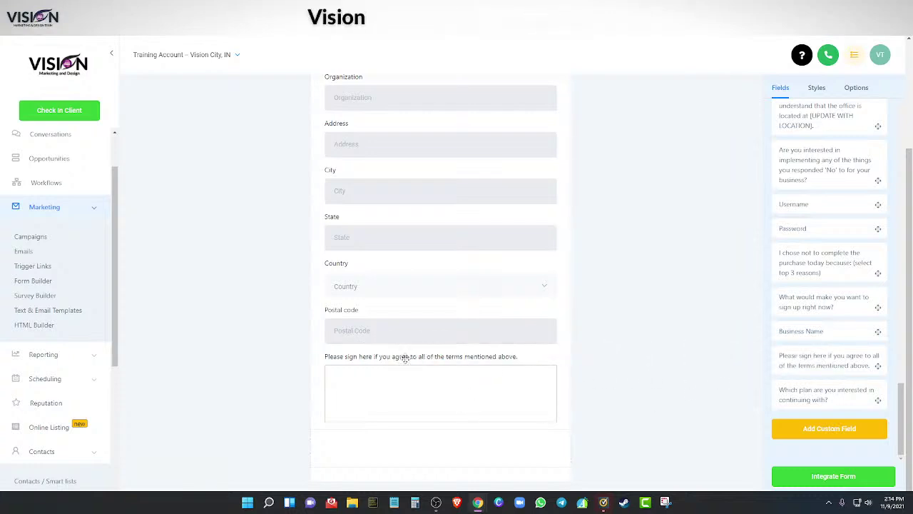
scroll(450, 351, up, 3)
scroll(450, 351, down, 3)
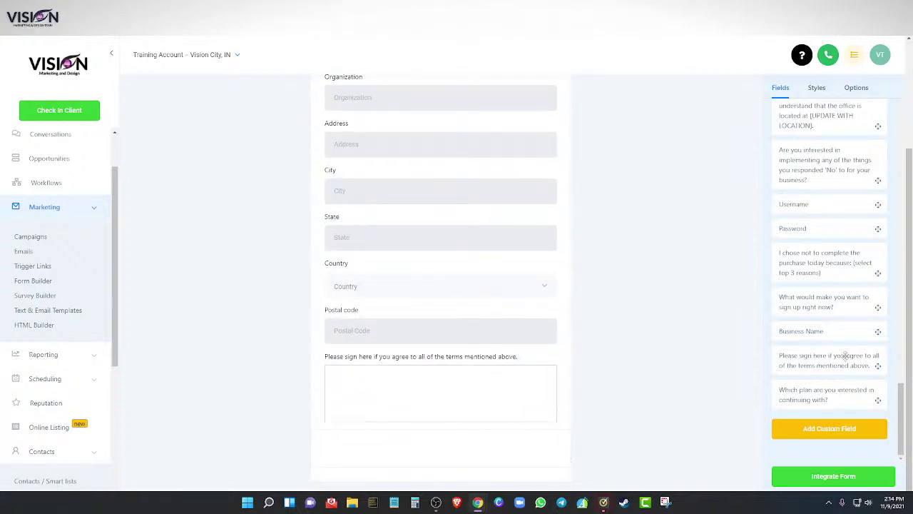
Place the "Which plan are you interested in continuing with?" field on the form and move the signature field below it.
mouse_move(836, 384)
mouse_down()
mouse_move(530, 449)
mouse_move(404, 463)
mouse_move(399, 442)
mouse_move(371, 450)
mouse_up()
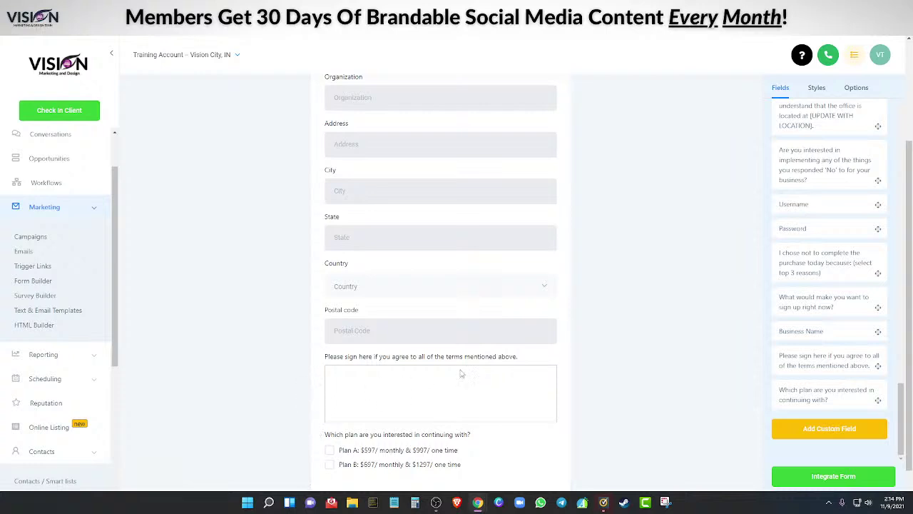
click(492, 363)
mouse_move(493, 362)
mouse_down()
mouse_move(492, 436)
mouse_move(491, 428)
mouse_up()
scroll(644, 371, up, 1)
click(628, 358)
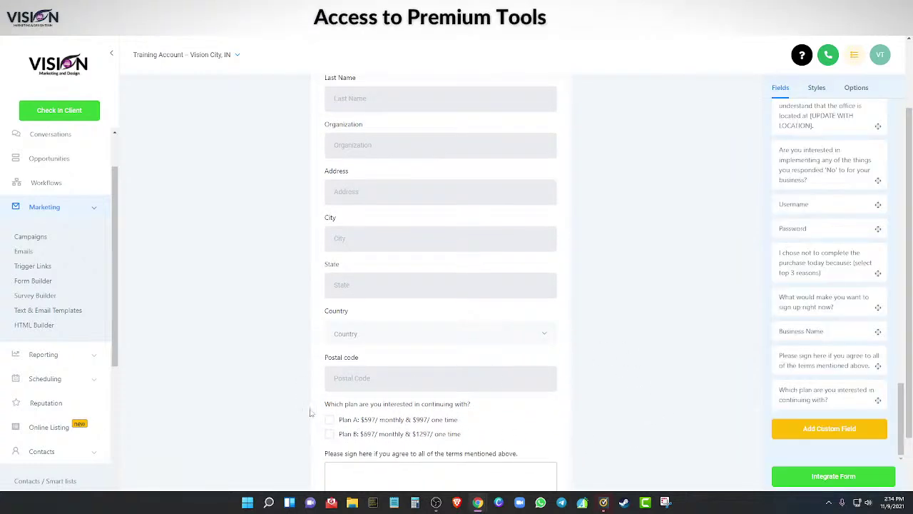
Open the live version of the form through its integration link.
scroll(642, 382, down, 2)
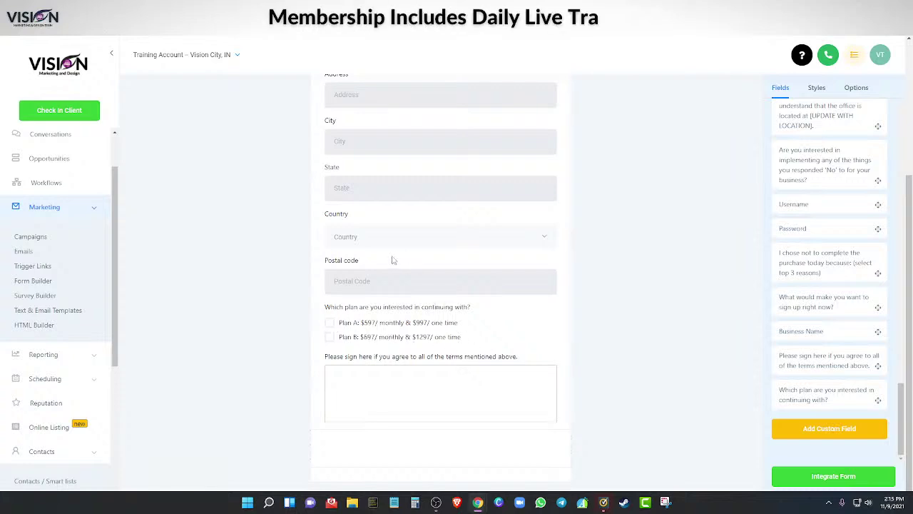
scroll(401, 302, up, 1)
scroll(401, 301, down, 1)
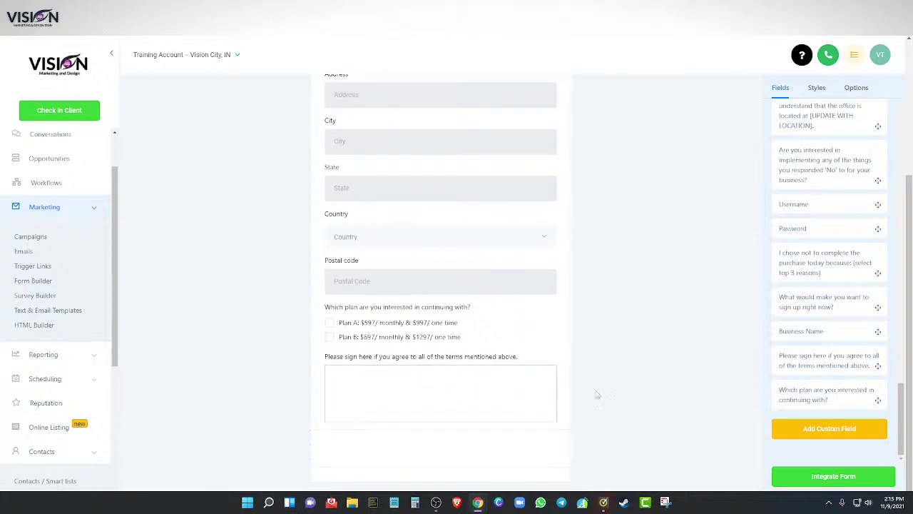
click(819, 474)
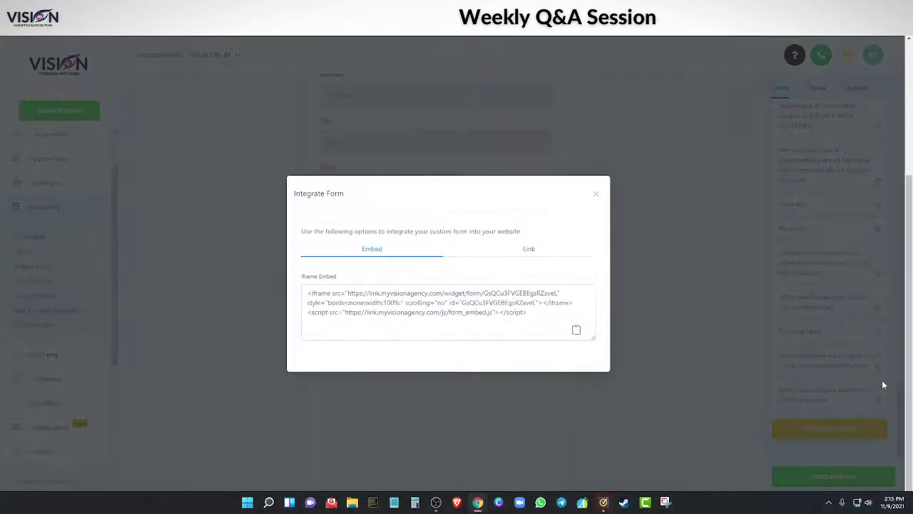
click(528, 248)
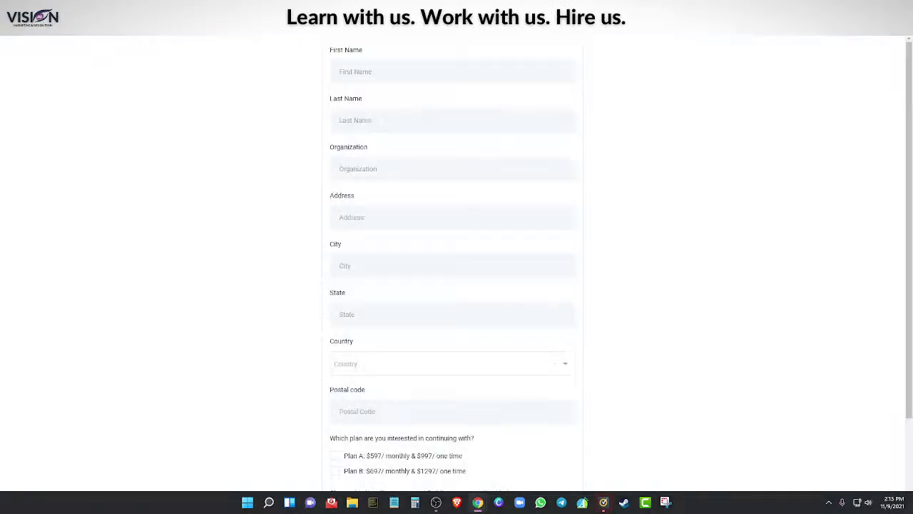
Fill in the client's name and address from the saved autofill entry and choose United States as the country.
click(386, 73)
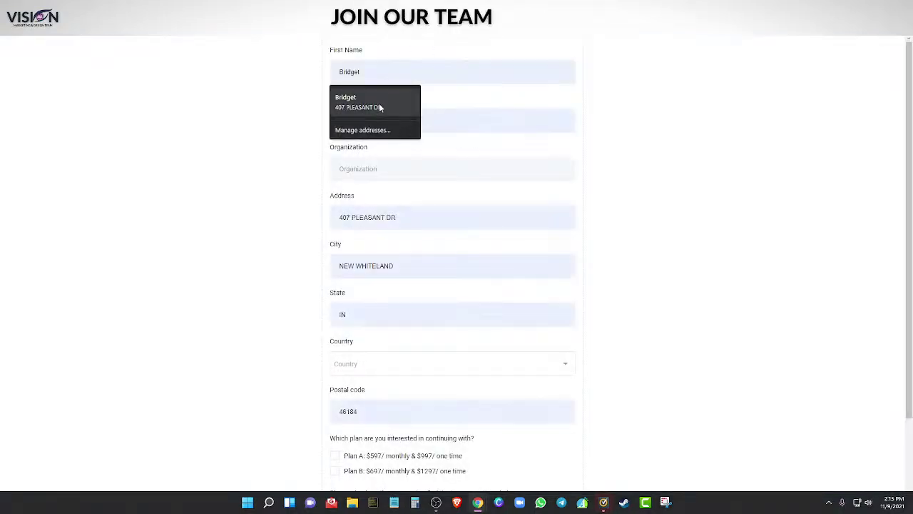
click(379, 103)
click(371, 365)
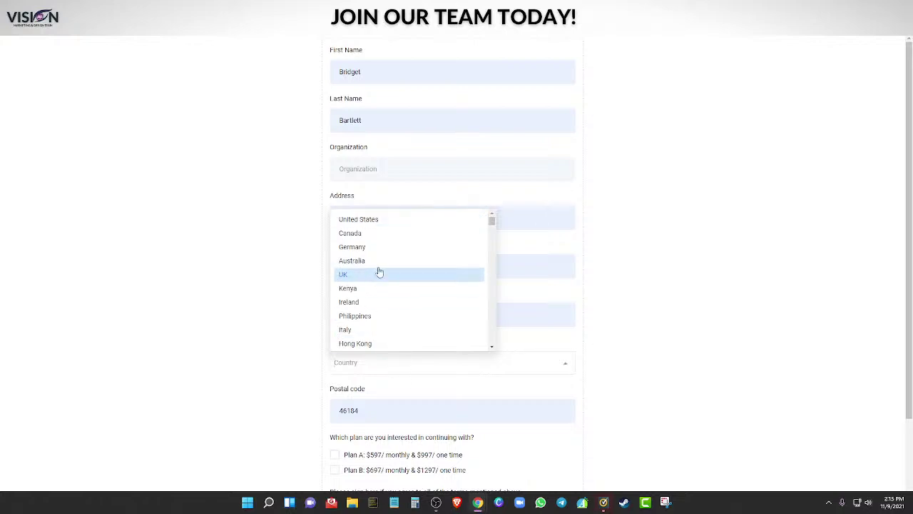
scroll(377, 270, down, 1)
scroll(368, 243, up, 1)
click(363, 225)
scroll(691, 288, down, 2)
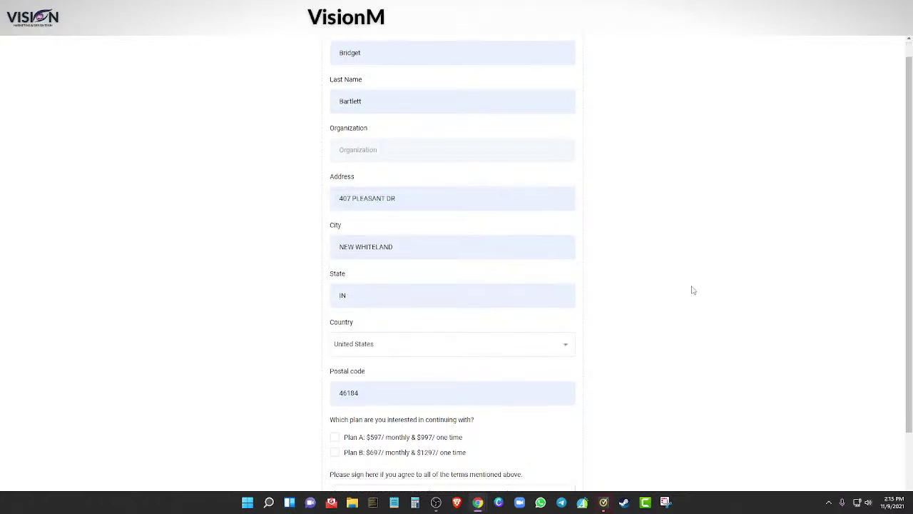
Enter "Sample" as the organization on the live form.
scroll(684, 287, up, 2)
click(370, 173)
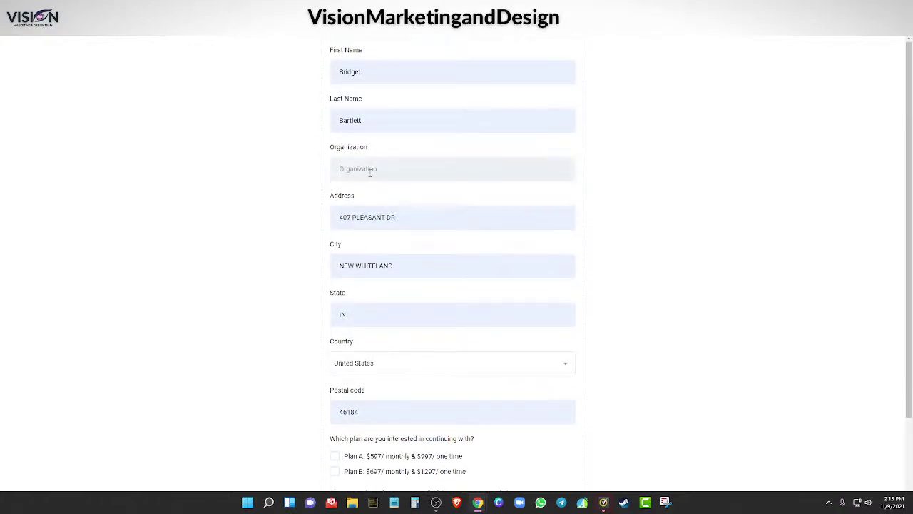
text(Samp)
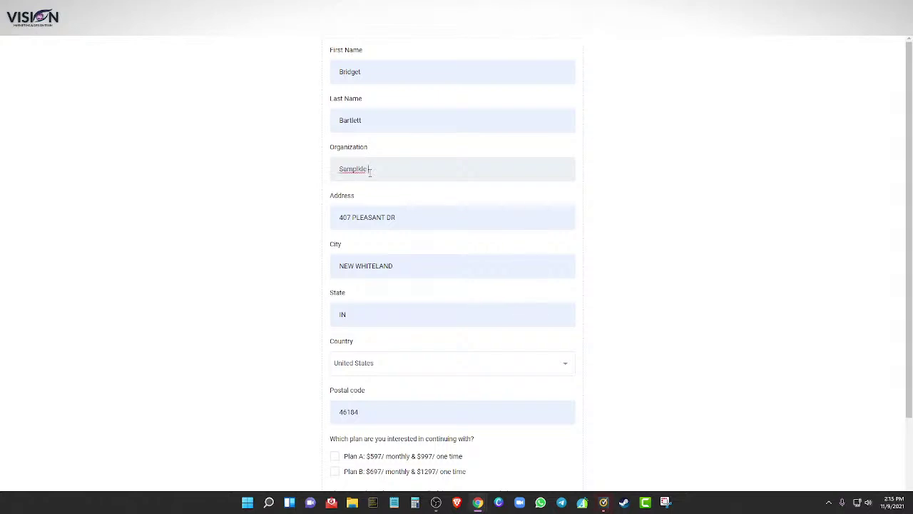
text(le)
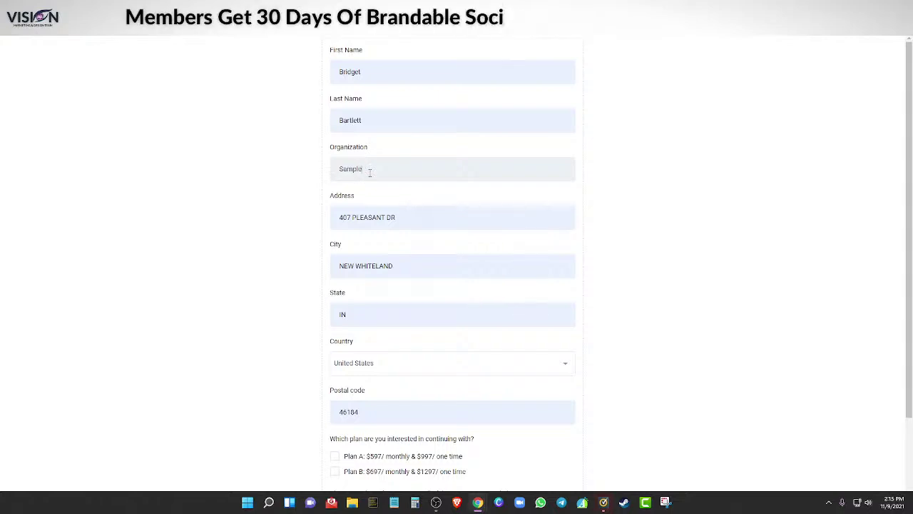
Select Plan A, draw a freehand signature in the signature field and submit the form.
scroll(462, 260, down, 2)
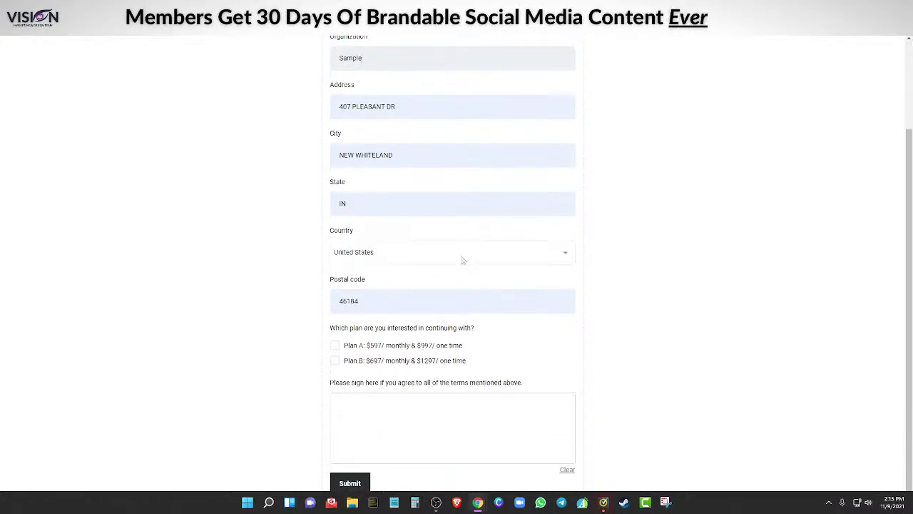
click(335, 345)
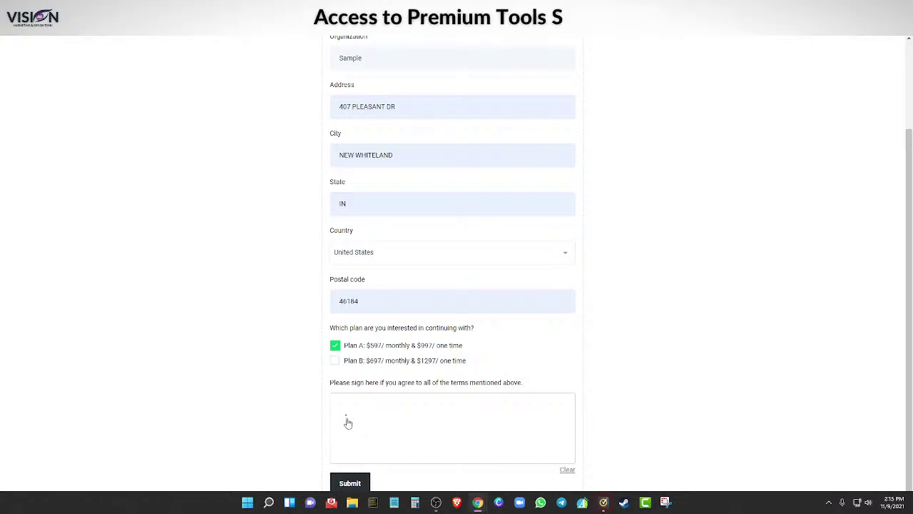
drag(347, 423, 364, 398)
mouse_move(423, 477)
mouse_down()
mouse_move(546, 423)
mouse_move(561, 448)
mouse_up()
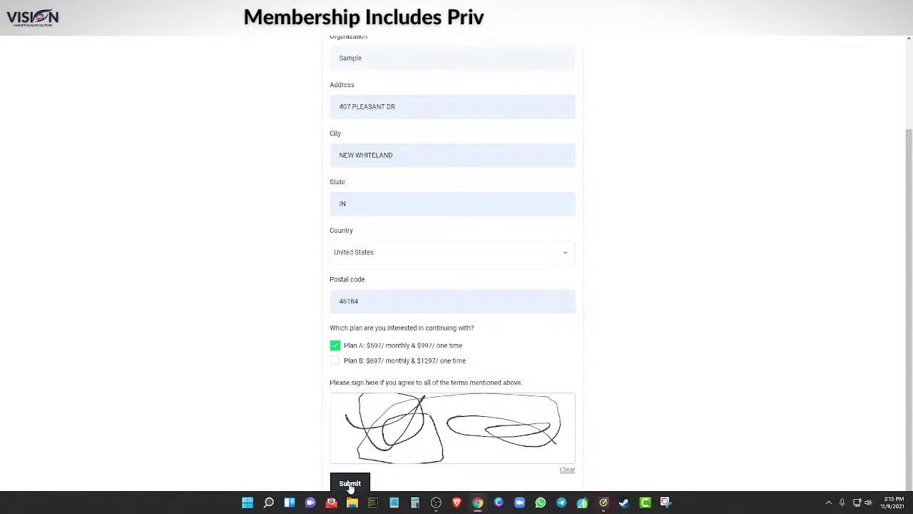
click(347, 483)
scroll(658, 310, up, 2)
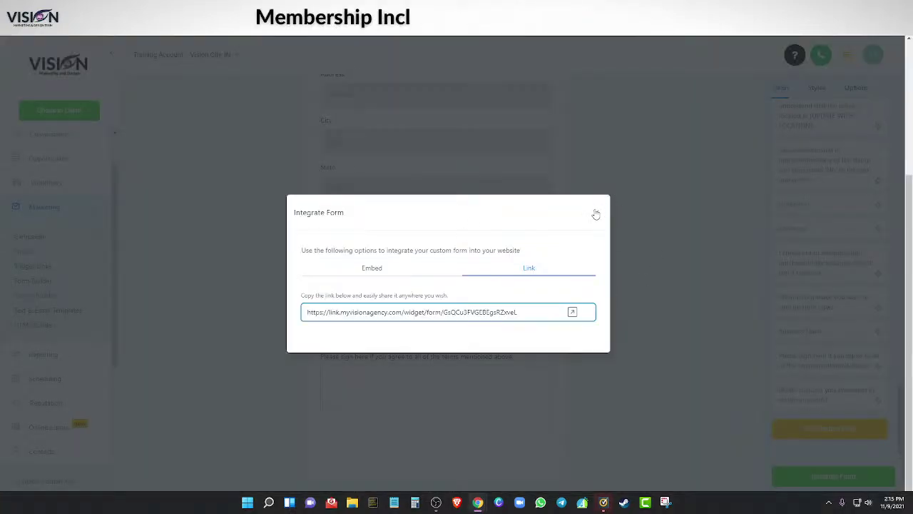
Close the form's integration options and return to the beginning of the "Training Client Proposal" form in the builder.
click(596, 214)
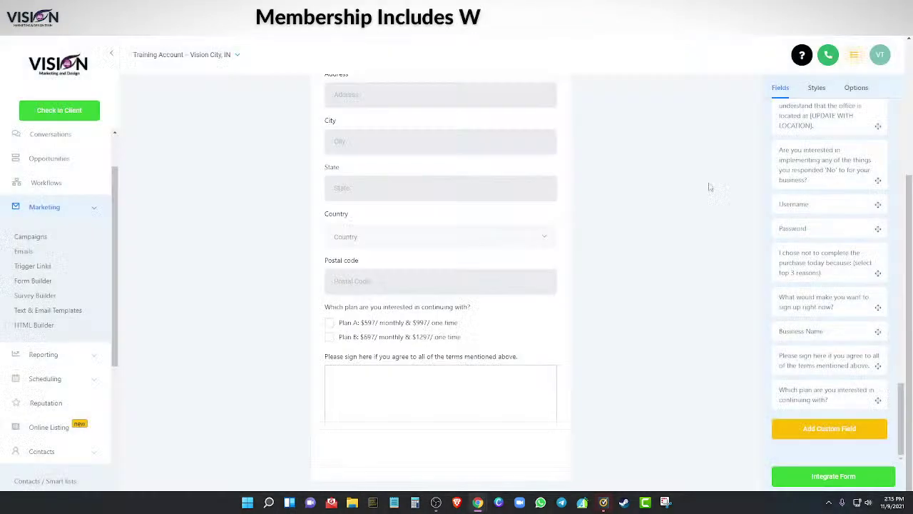
scroll(646, 274, up, 3)
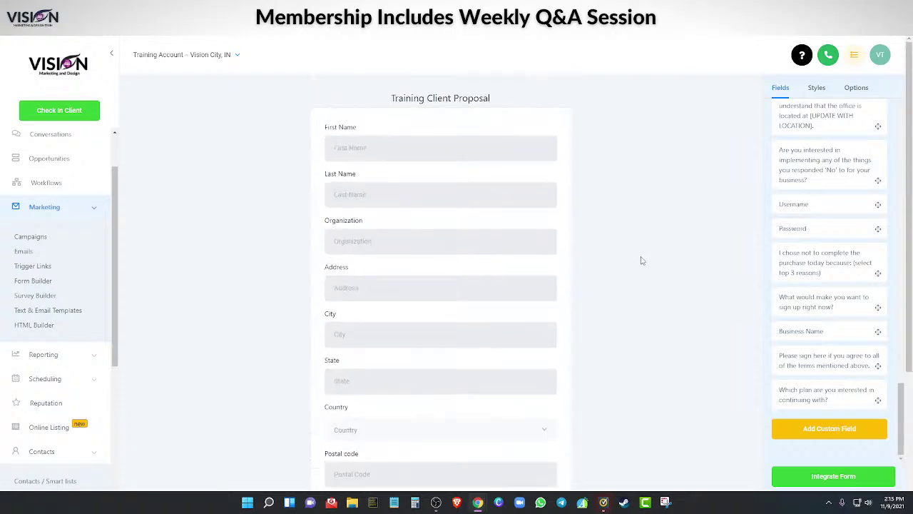
Open the contact record created by the submitted form from the account's contacts list.
scroll(827, 253, up, 10)
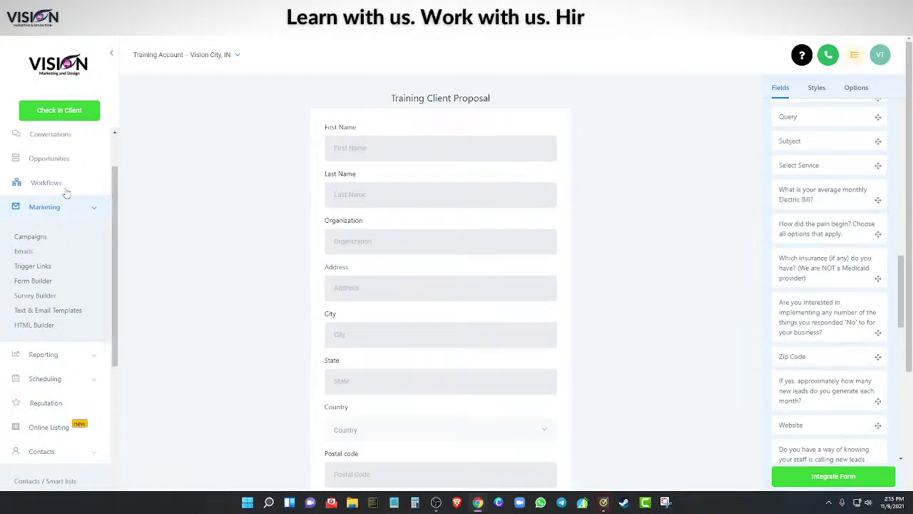
click(70, 137)
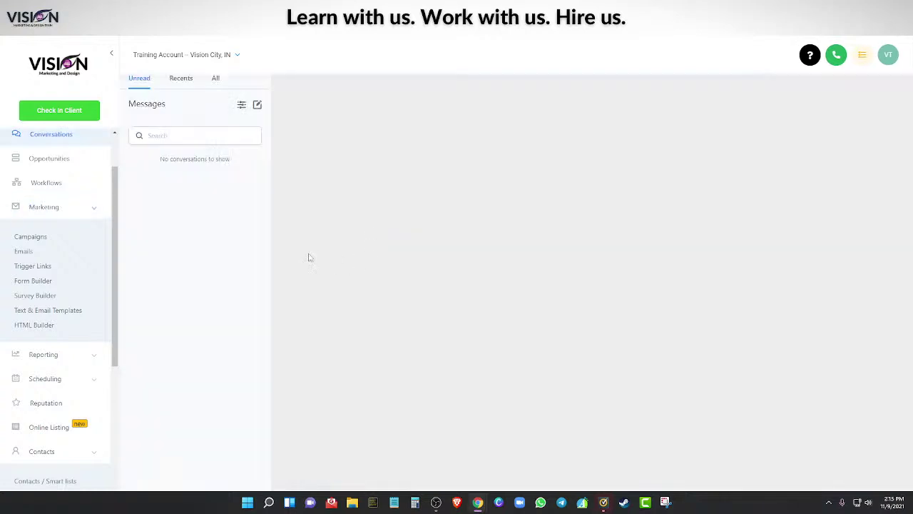
scroll(51, 234, up, 1)
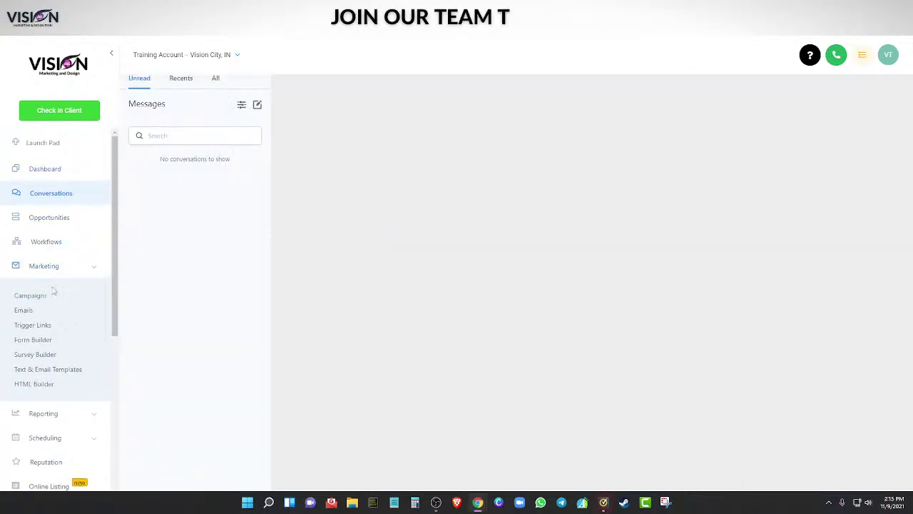
scroll(73, 336, down, 5)
scroll(68, 328, up, 3)
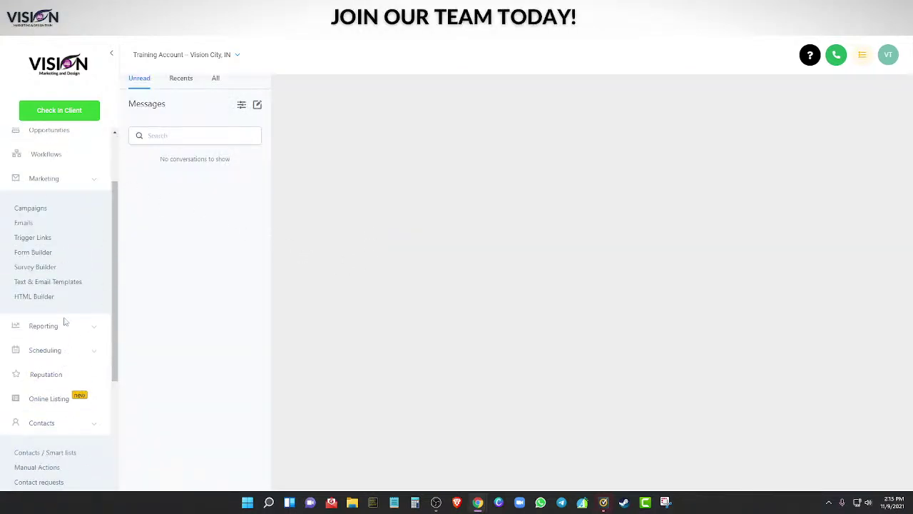
click(47, 425)
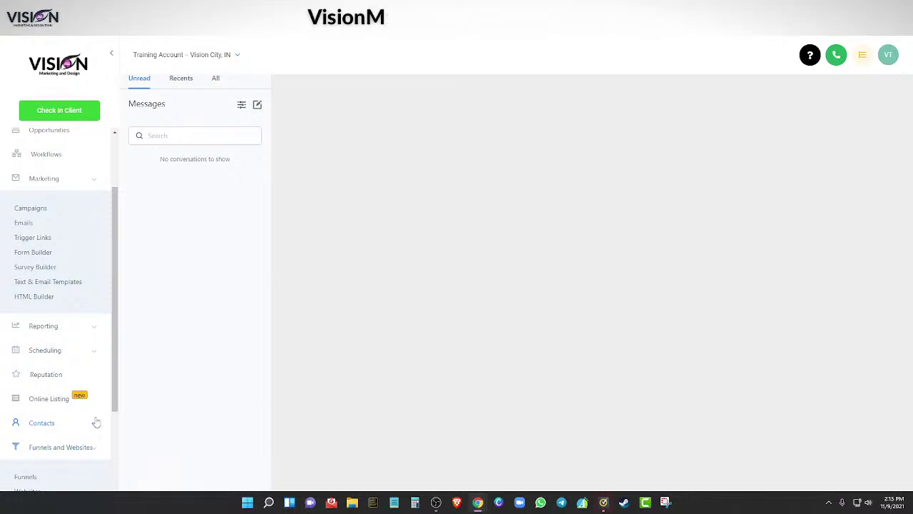
scroll(92, 417, down, 2)
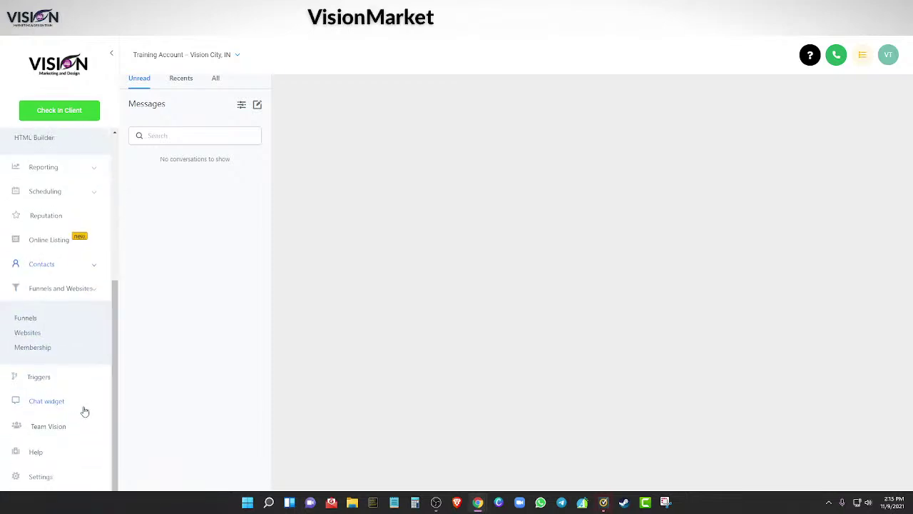
click(91, 265)
click(49, 294)
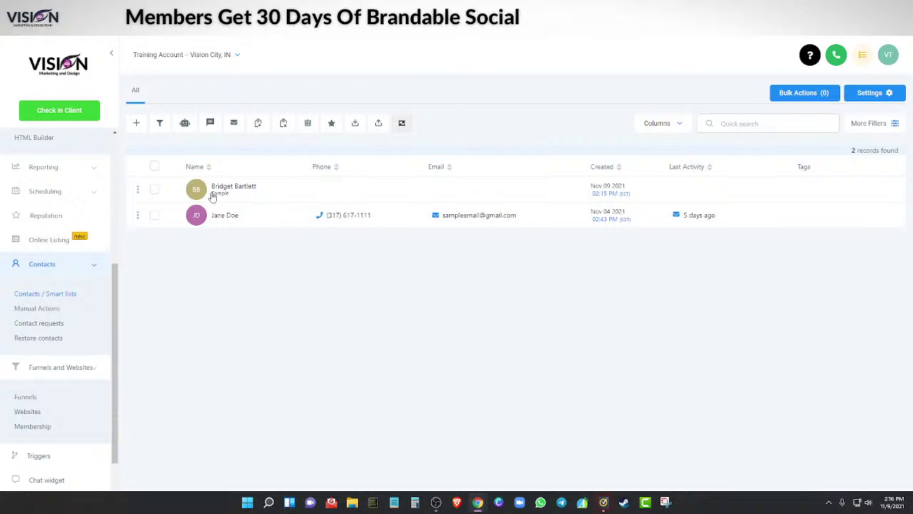
click(212, 194)
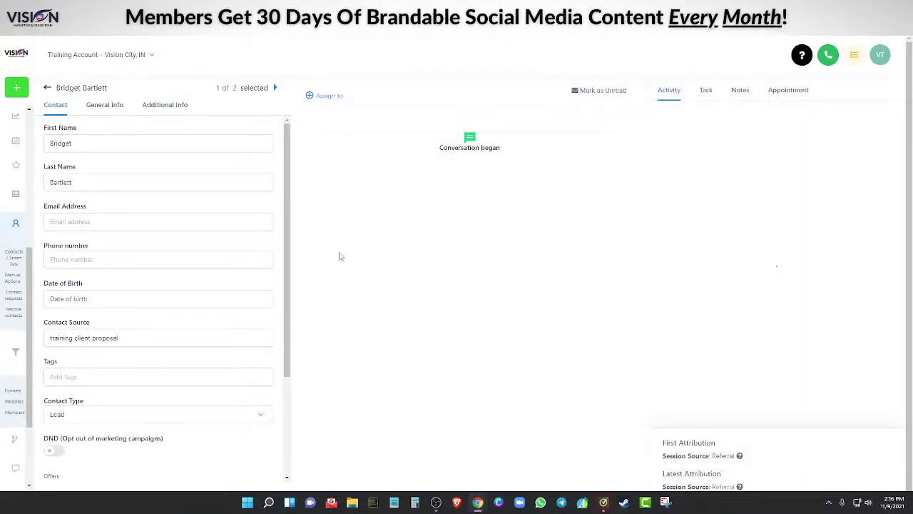
Review the contact's general and additional information, checking the address details, selected plan and captured signature.
click(105, 106)
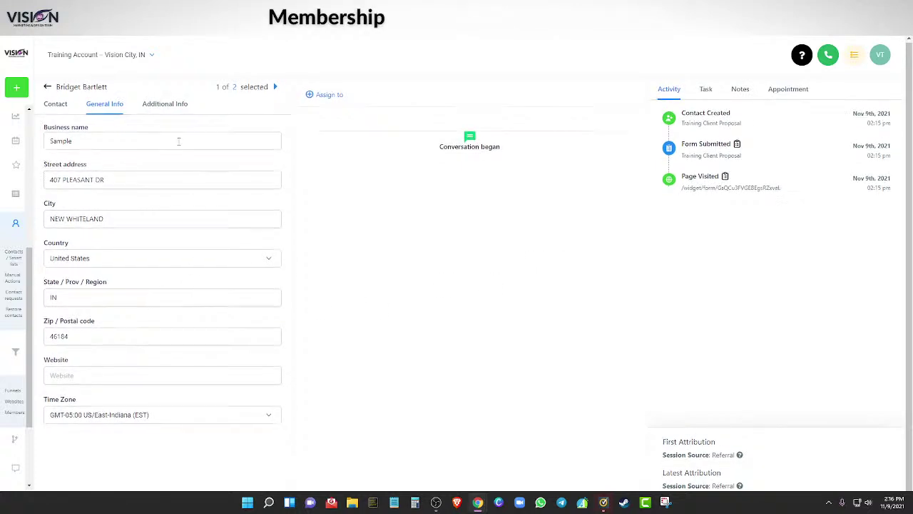
click(168, 105)
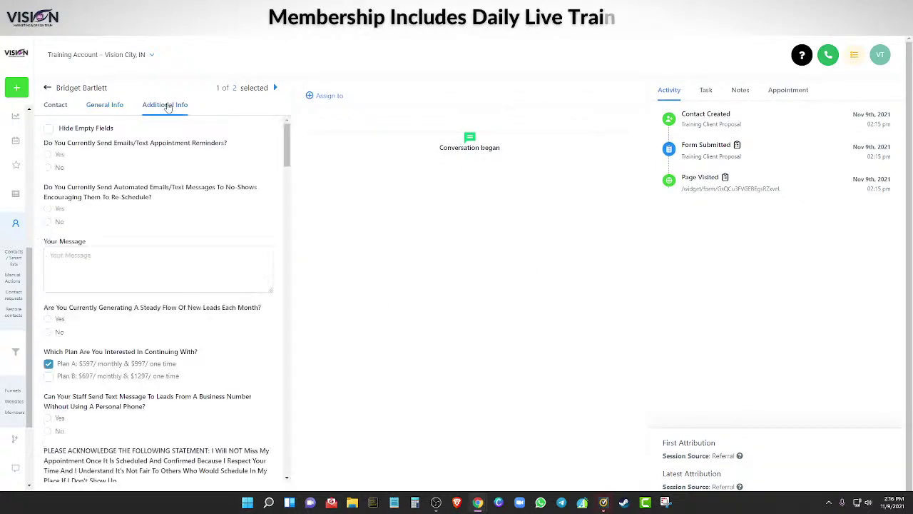
scroll(196, 242, down, 3)
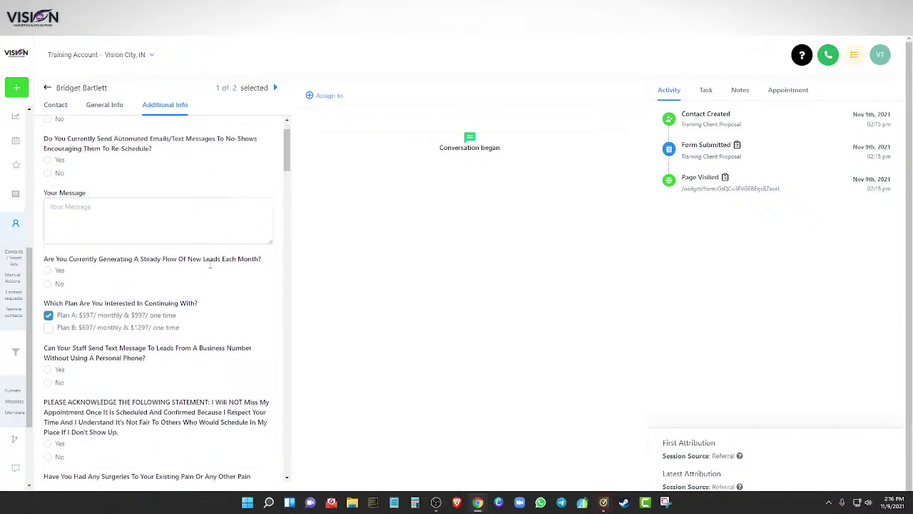
scroll(198, 224, up, 3)
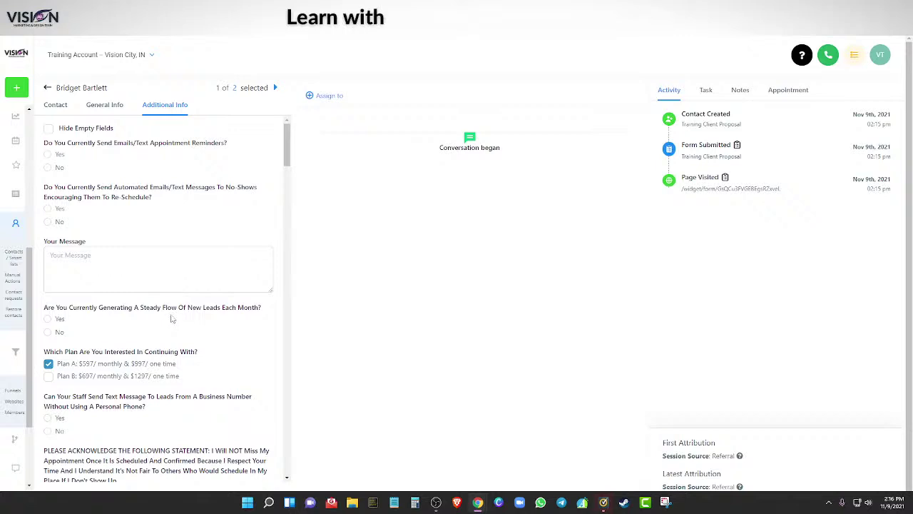
scroll(103, 254, down, 1)
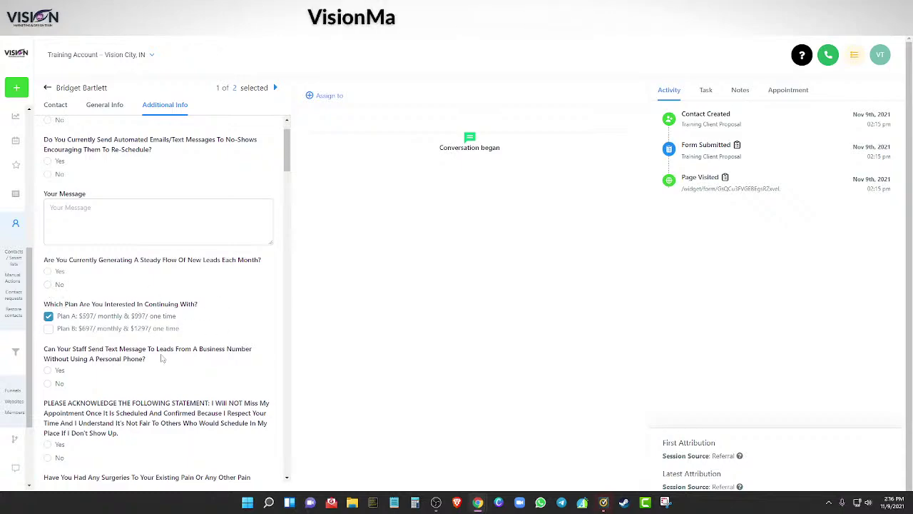
scroll(162, 359, down, 5)
scroll(162, 358, up, 4)
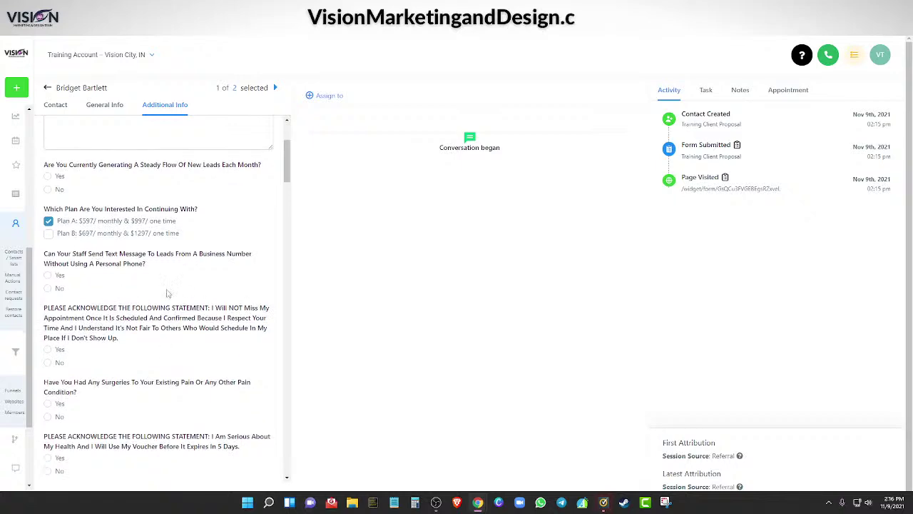
scroll(162, 359, down, 8)
scroll(204, 369, down, 10)
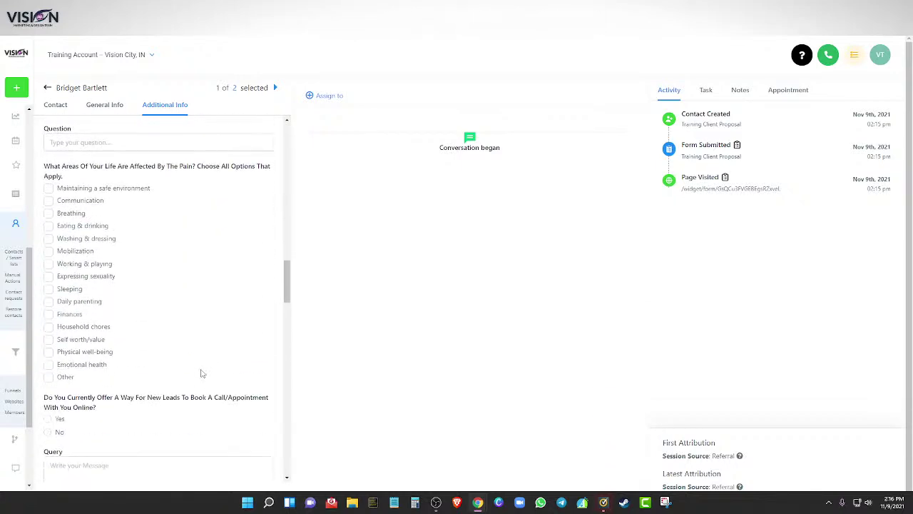
scroll(201, 371, down, 1)
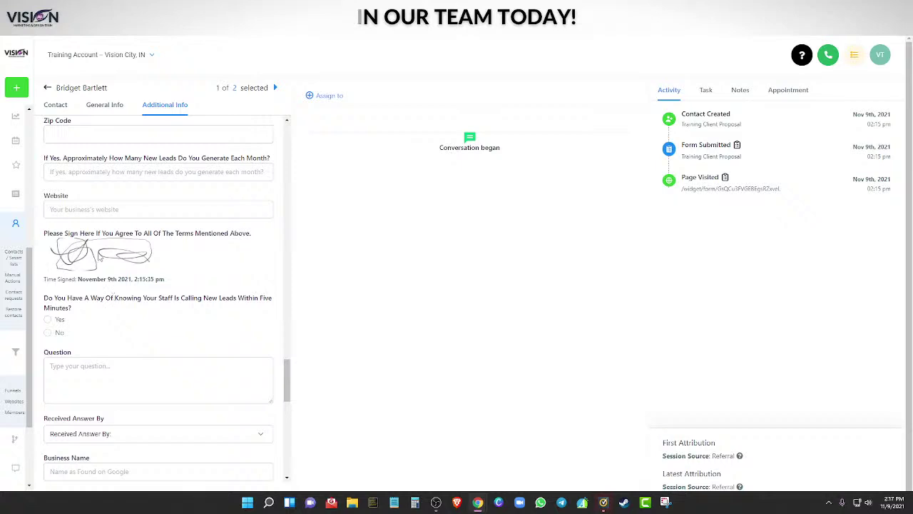
scroll(161, 335, up, 5)
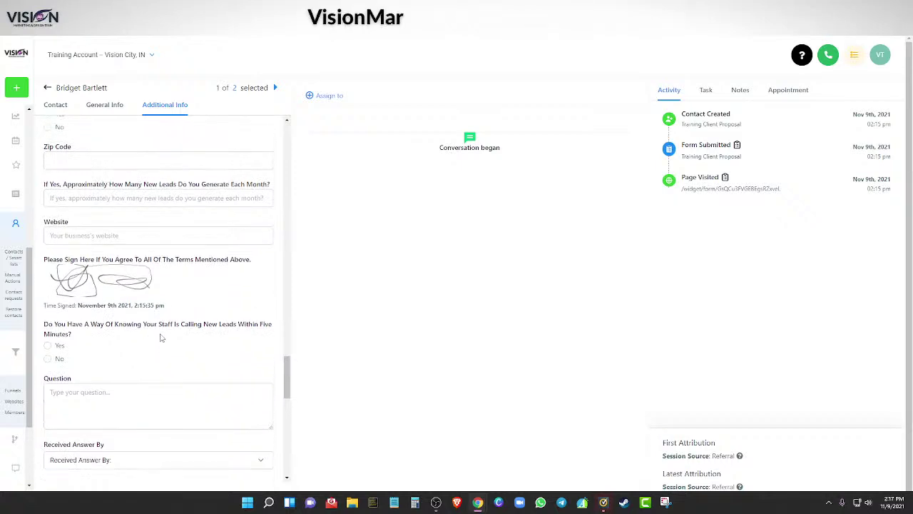
click(46, 89)
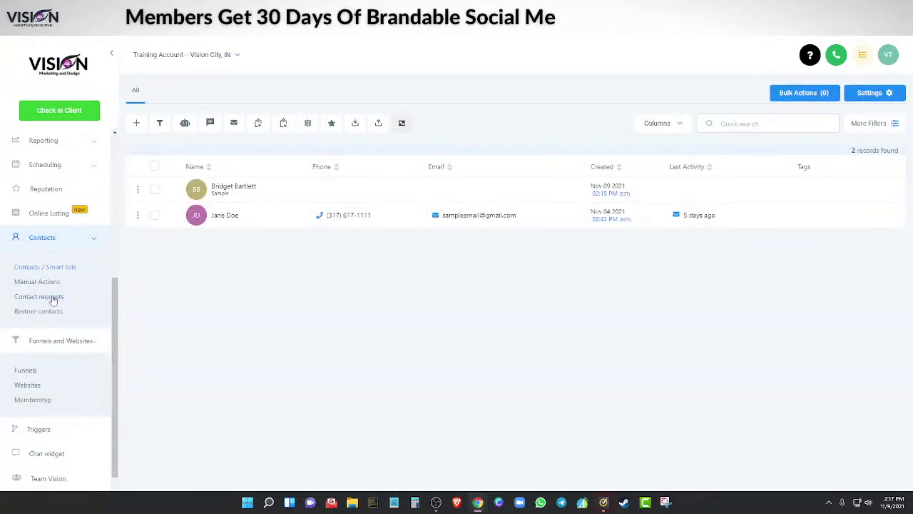
scroll(21, 393, down, 1)
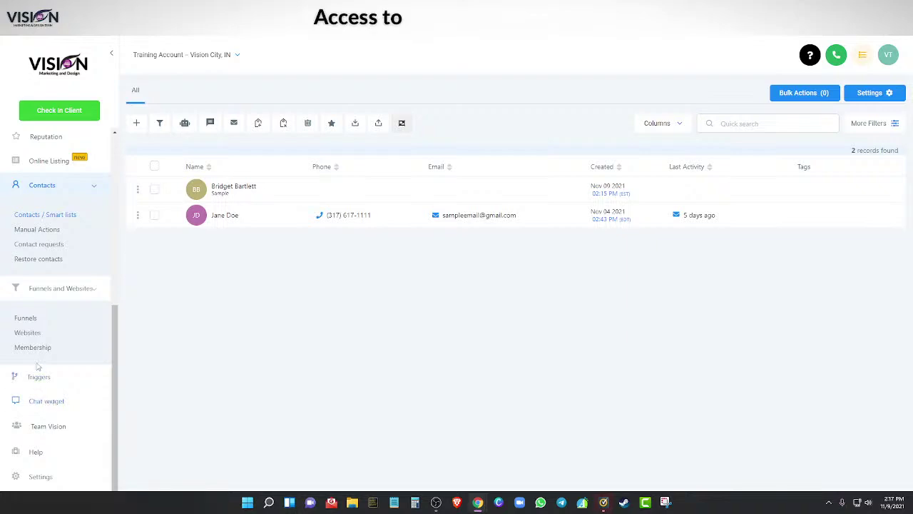
click(26, 319)
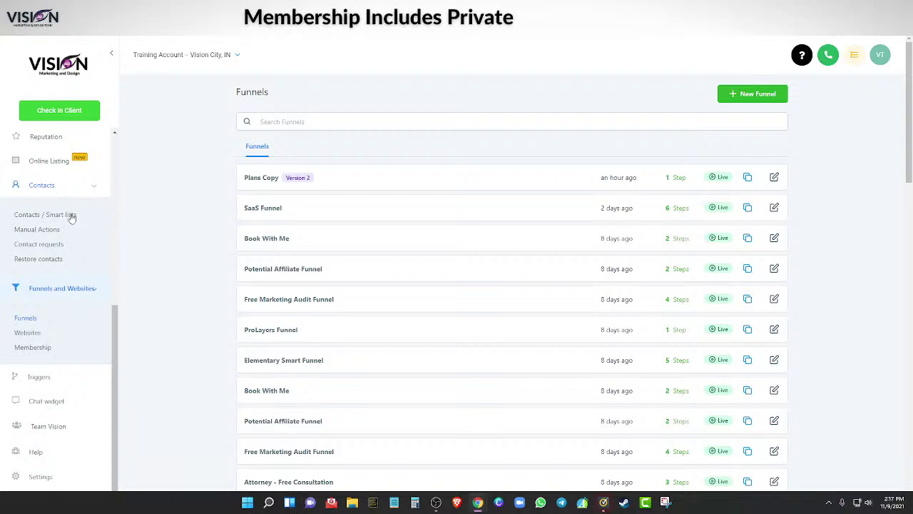
Open the "Training Client Proposal" form for editing from the list of forms.
scroll(55, 202, up, 5)
scroll(48, 336, down, 1)
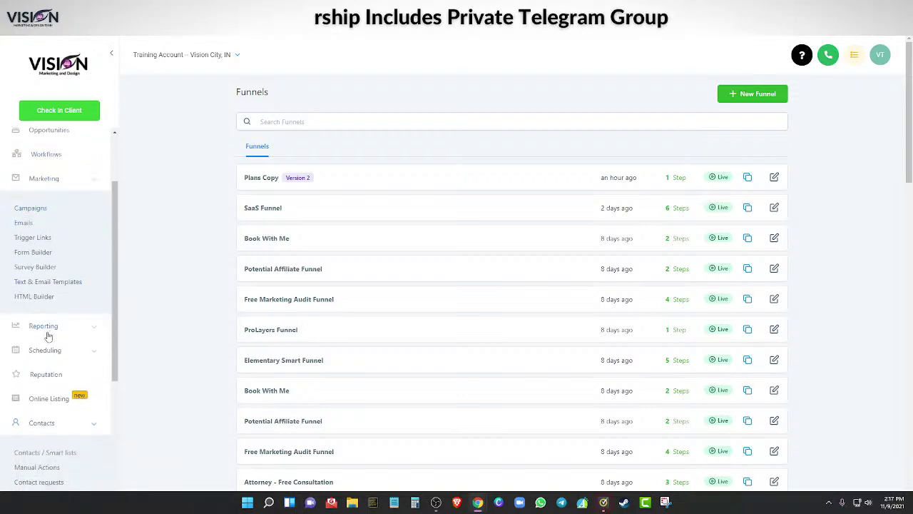
click(29, 254)
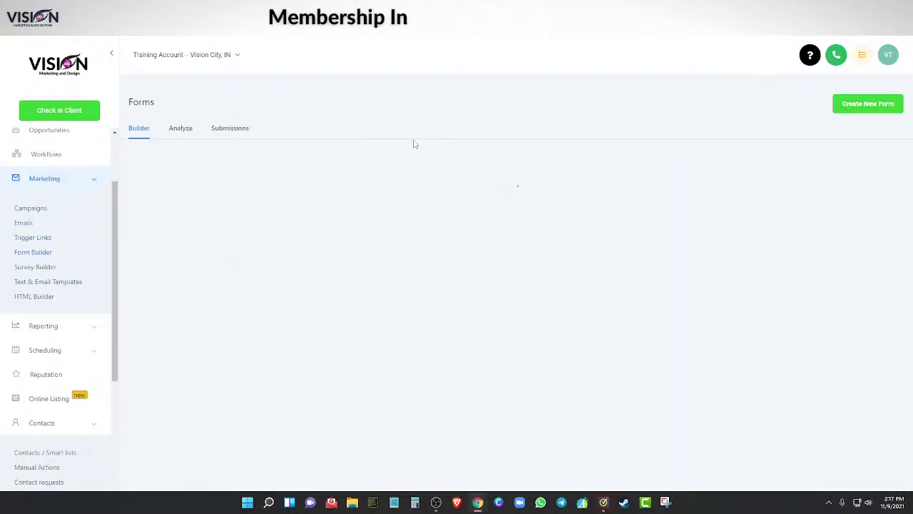
scroll(437, 292, down, 10)
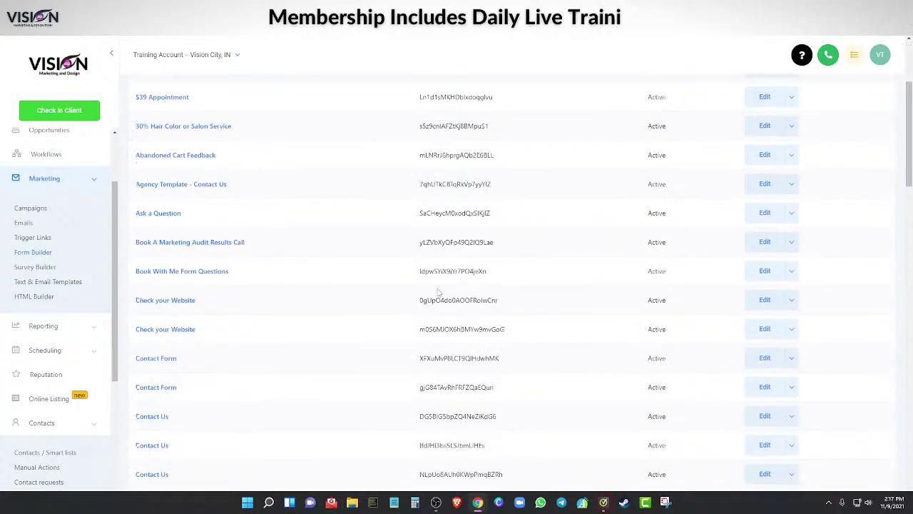
scroll(434, 288, down, 6)
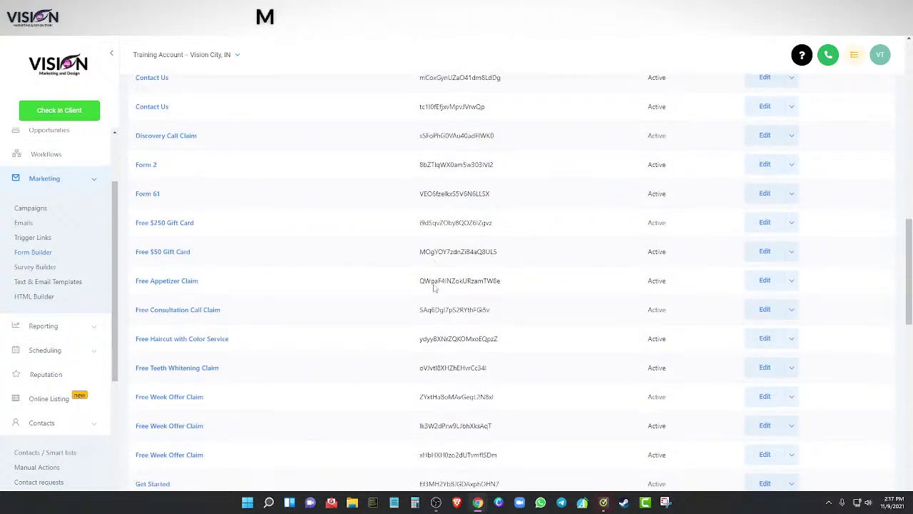
scroll(432, 286, down, 6)
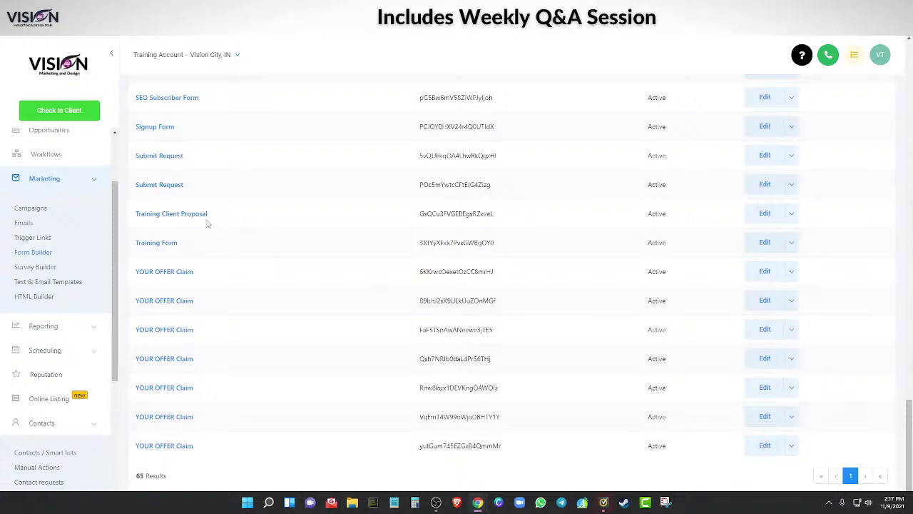
click(762, 213)
Copy the form's iframe embed code from its integration options and close them.
scroll(780, 392, down, 5)
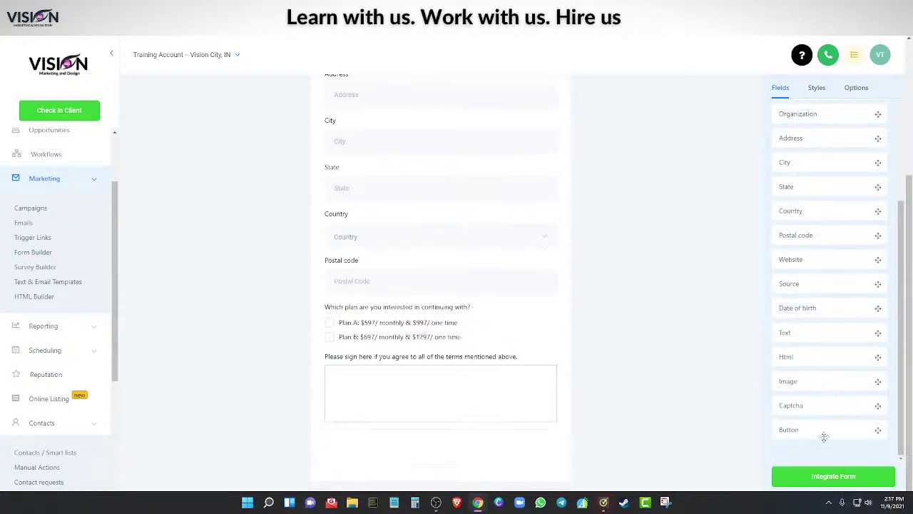
click(833, 475)
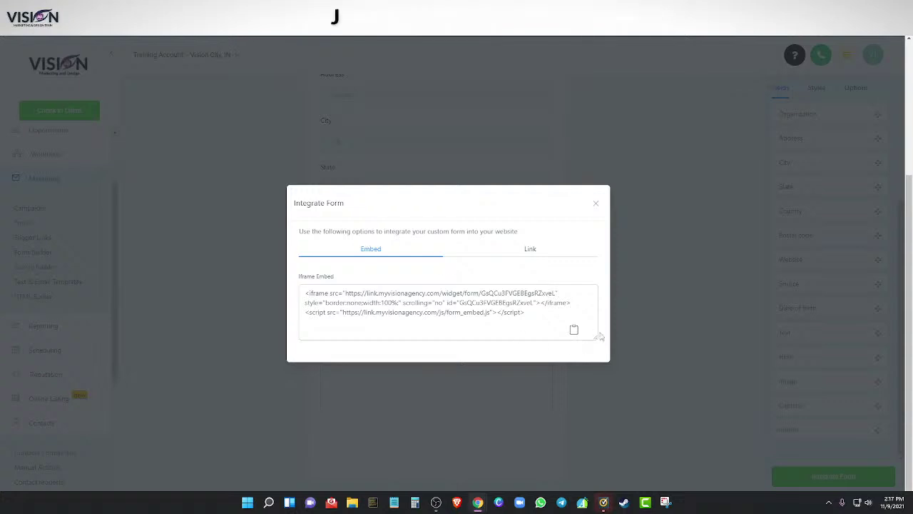
click(596, 203)
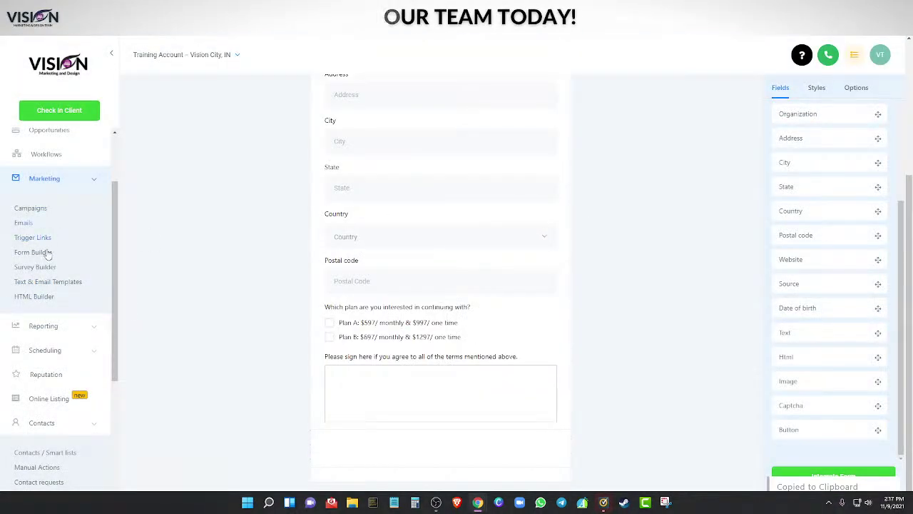
Open the Plan page of the "Plans Copy" funnel in the page editor.
scroll(50, 314, down, 4)
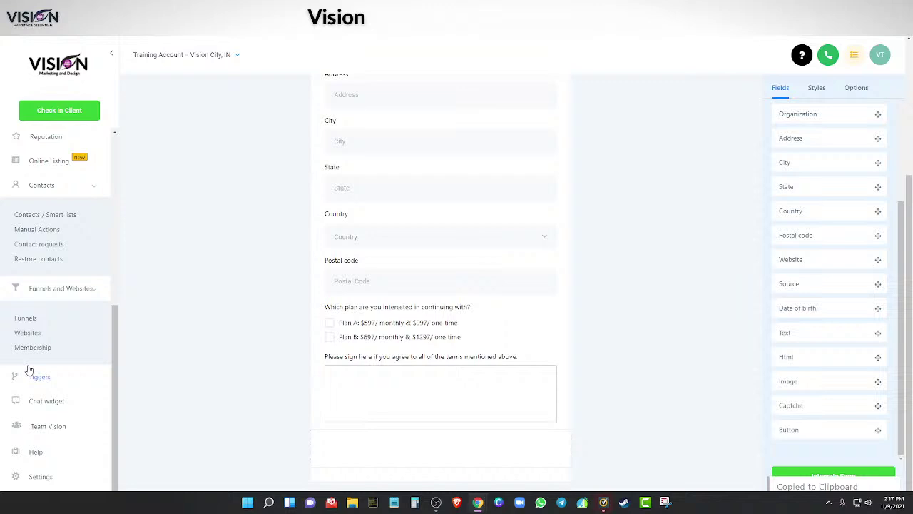
click(22, 318)
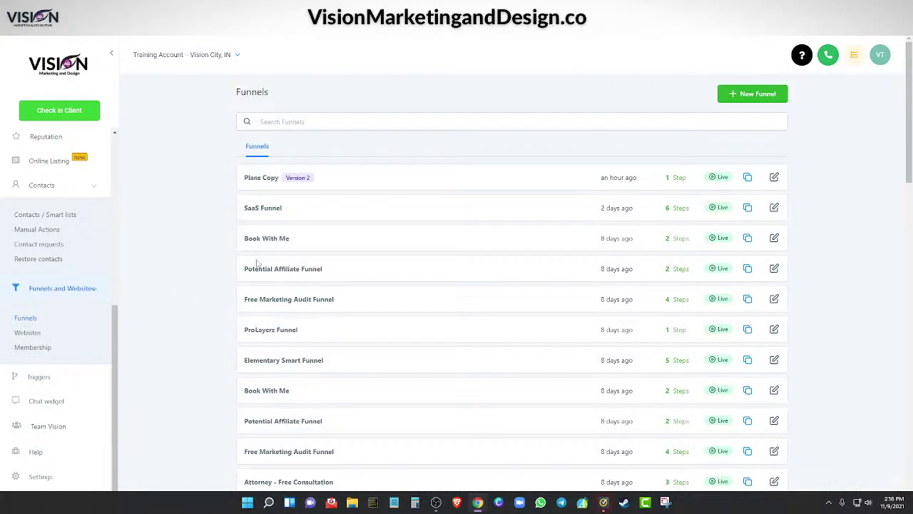
click(774, 178)
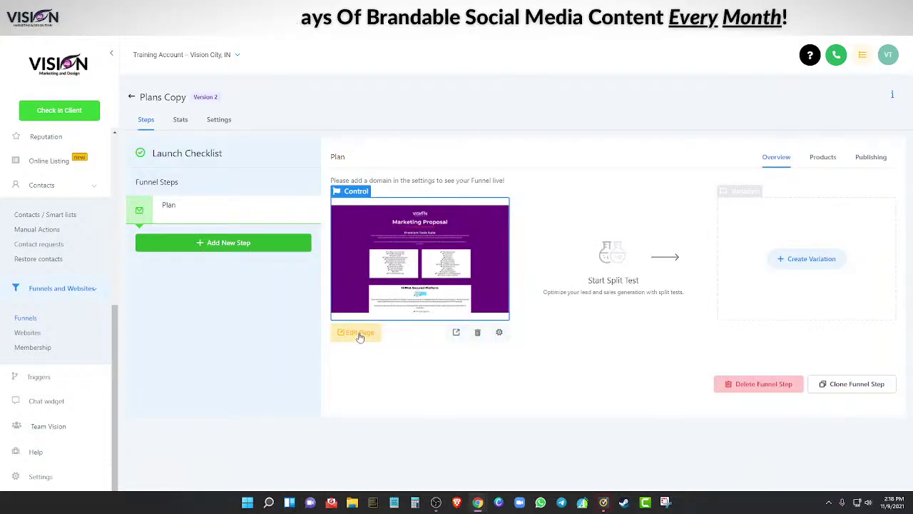
click(360, 333)
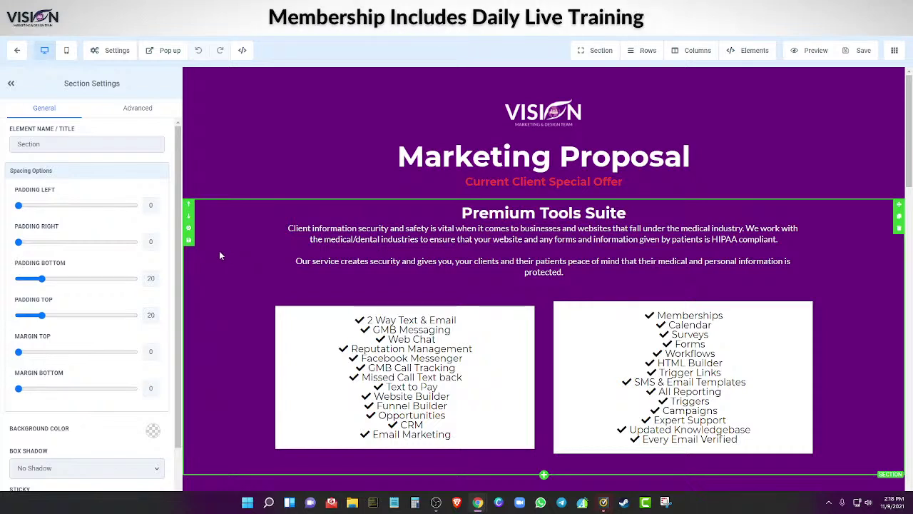
Preview the funnel's Marketing Proposal page and look over its opening sections.
click(798, 50)
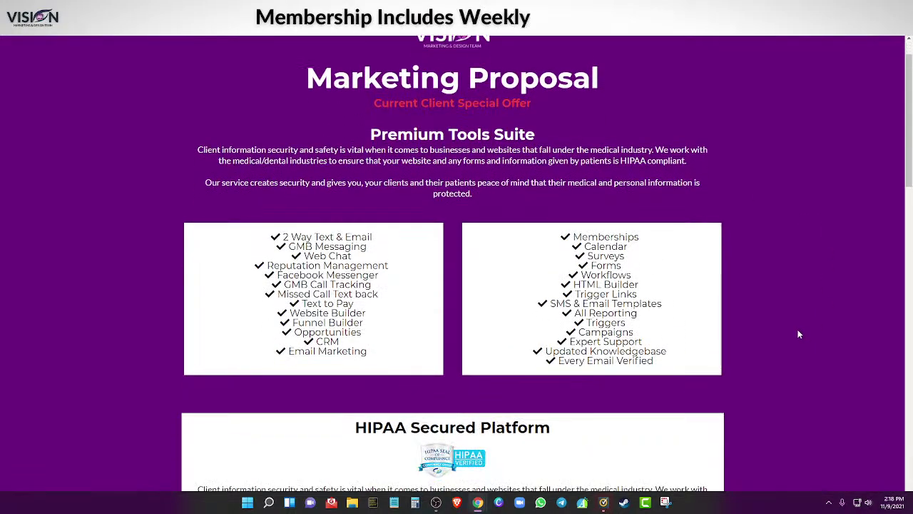
scroll(799, 320, down, 3)
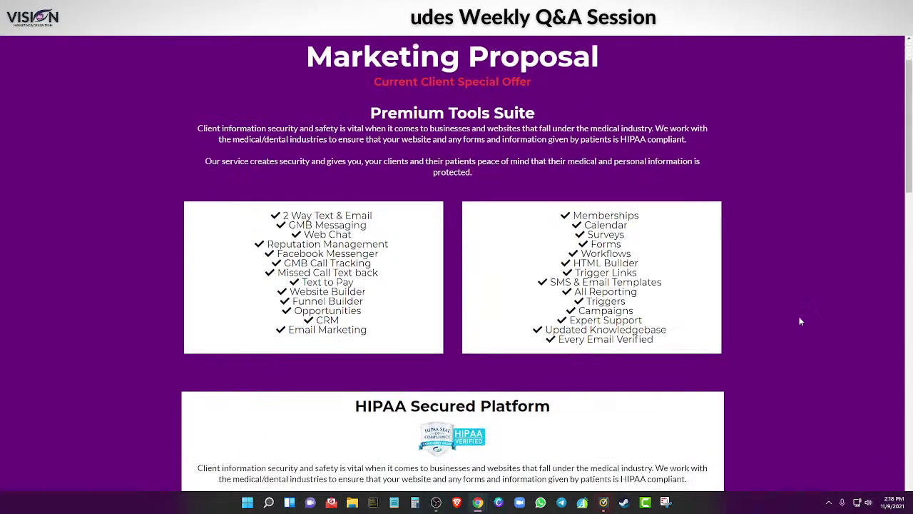
scroll(483, 187, up, 3)
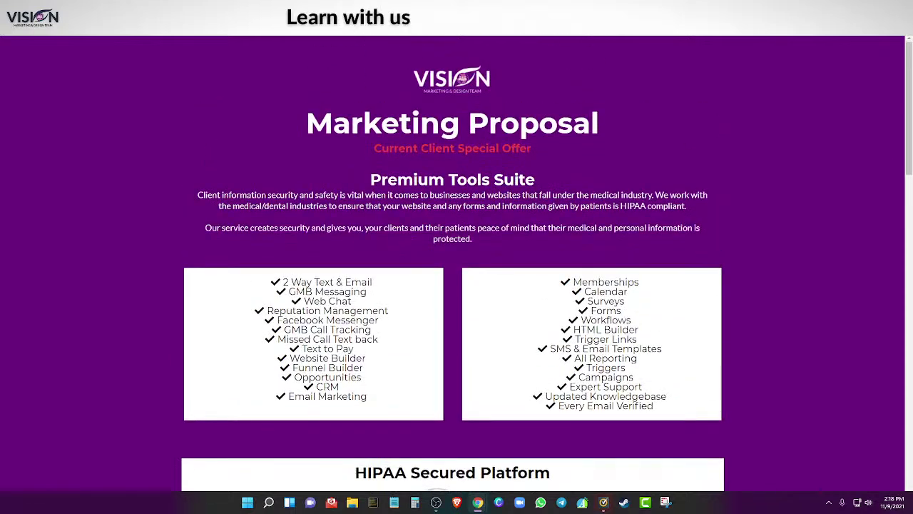
Review the previewed Marketing Proposal page from the tools suite through the HIPAA, credit system and plan pricing sections.
scroll(481, 278, down, 1)
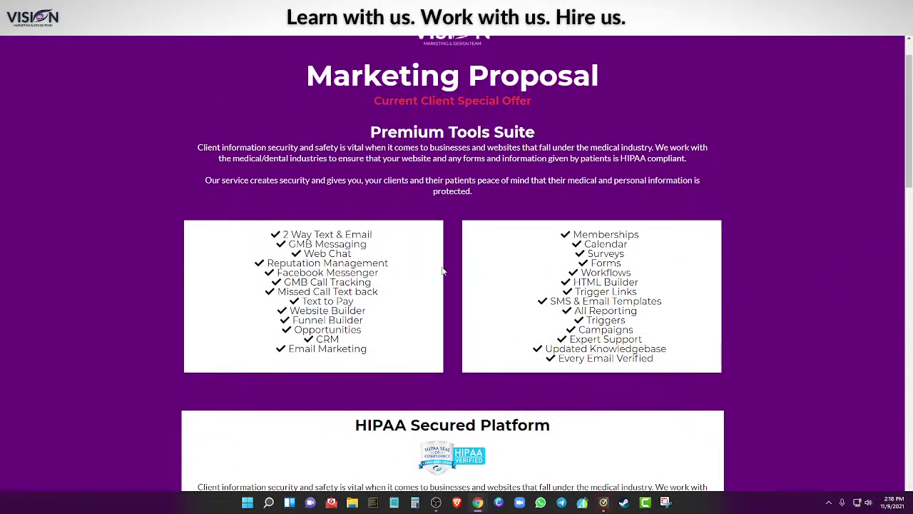
scroll(792, 331, down, 5)
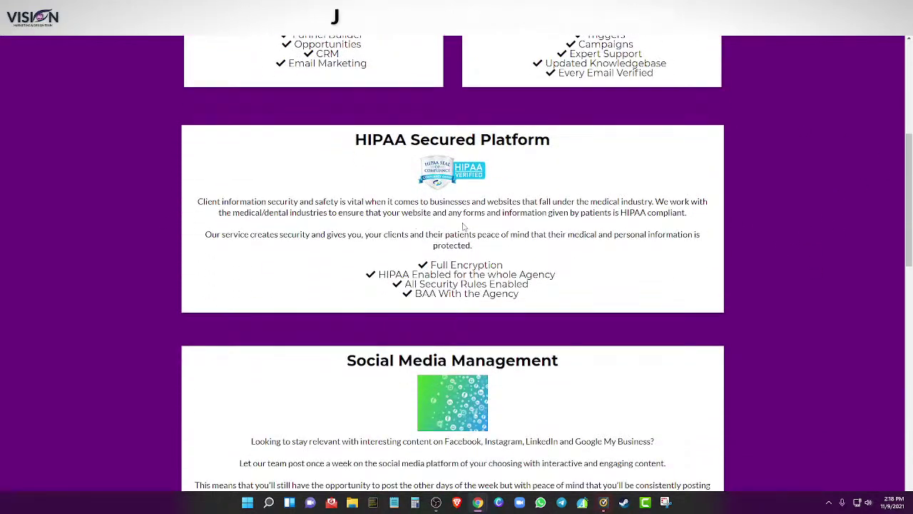
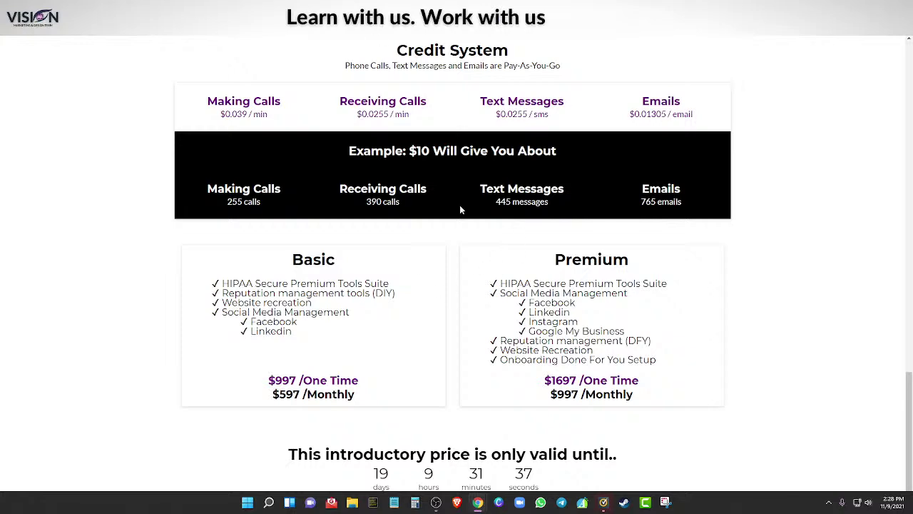
scroll(457, 143, up, 10)
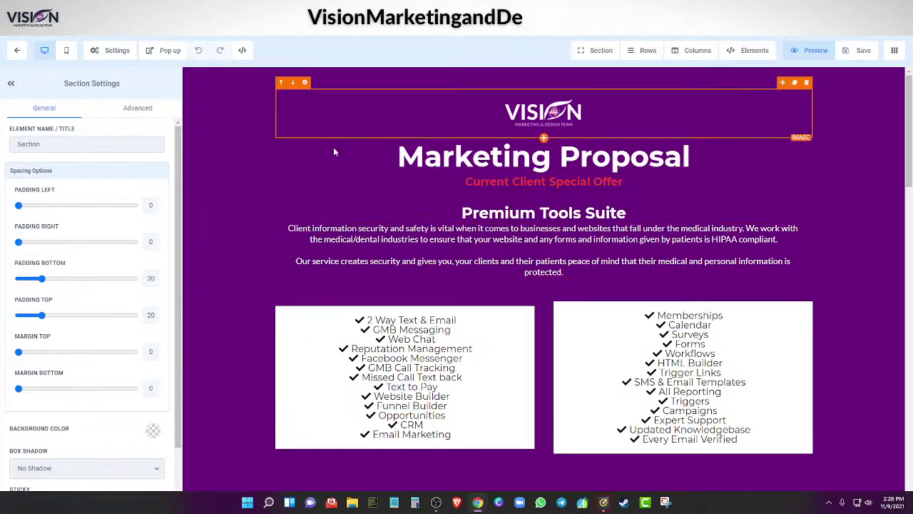
Add a one-column row below the introductory price countdown in the page editor.
scroll(333, 151, down, 20)
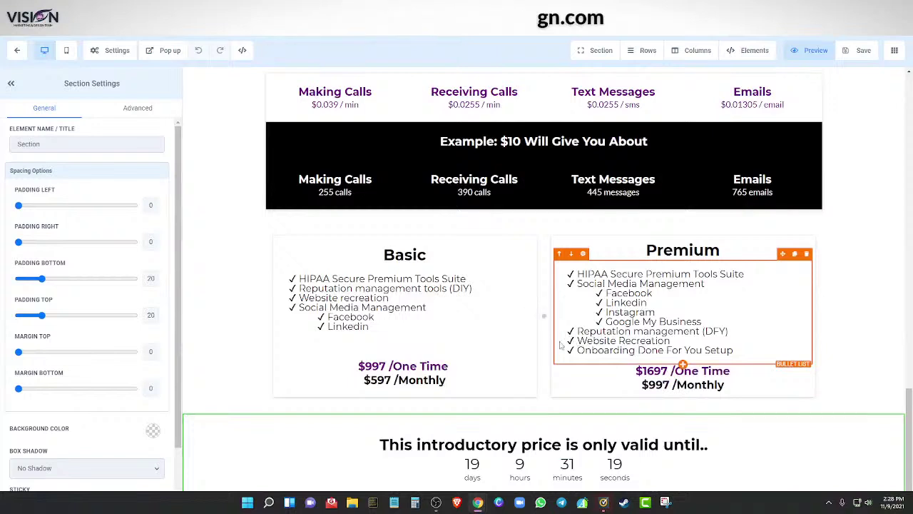
click(542, 490)
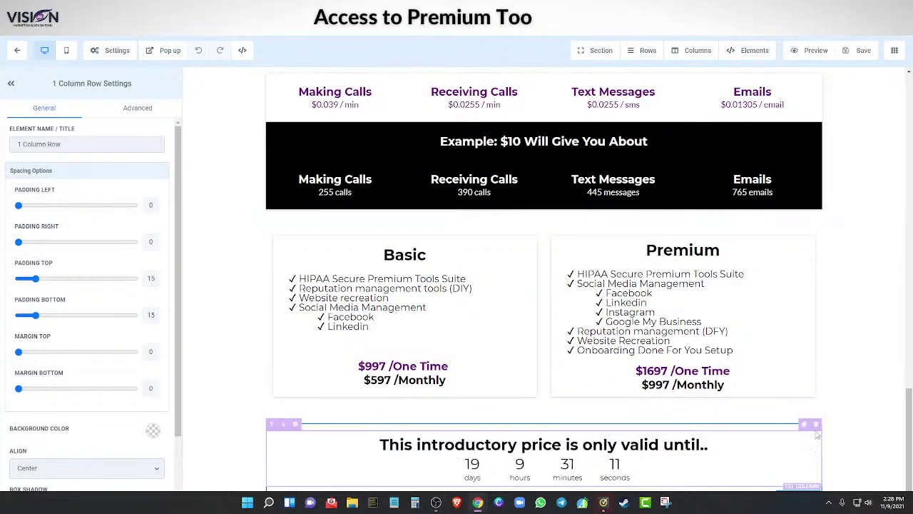
click(544, 493)
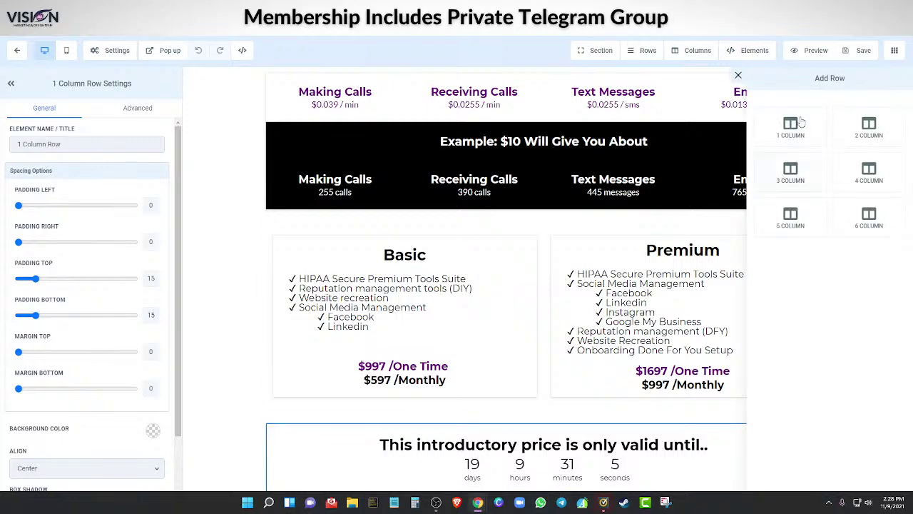
click(897, 128)
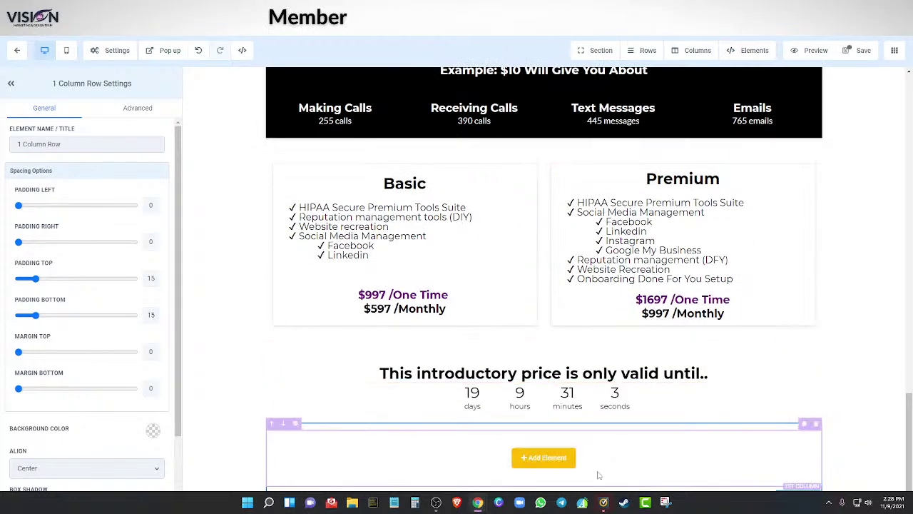
Insert a Form element in the new row and open its form picker.
click(543, 457)
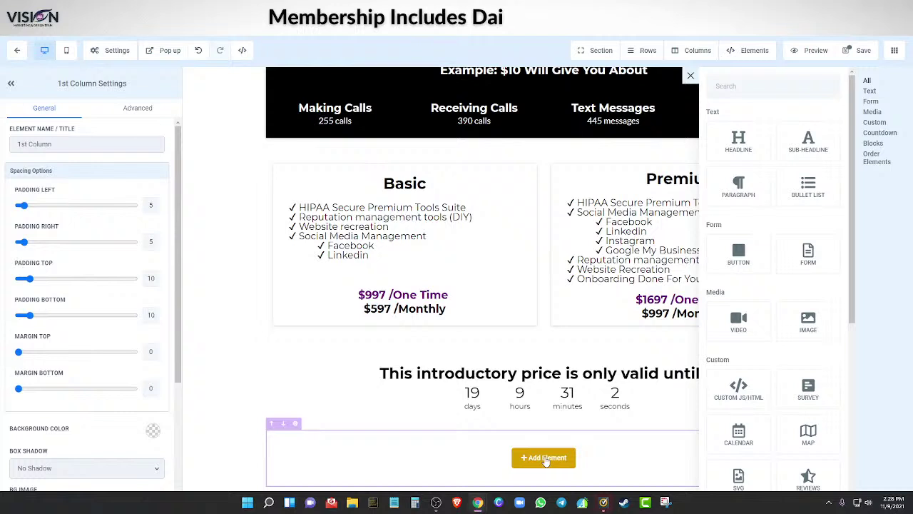
click(821, 258)
click(498, 465)
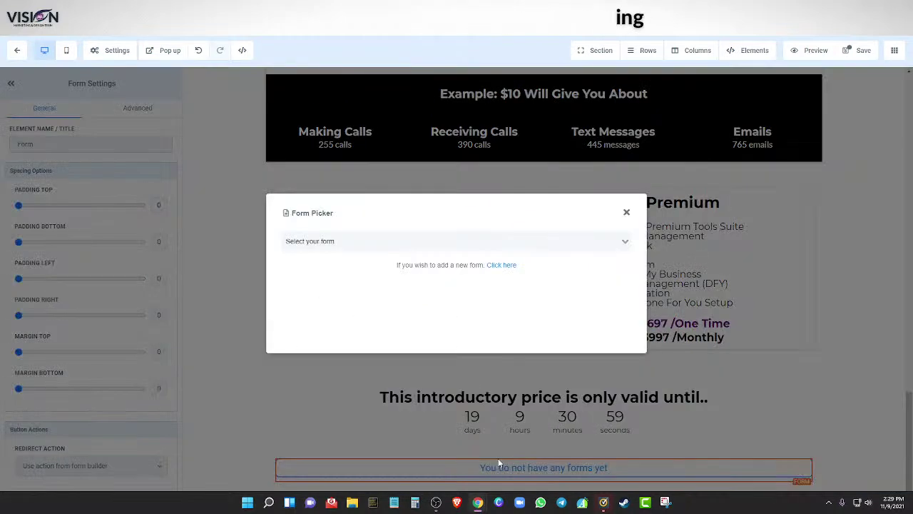
Choose the "Training Client Proposal" form for the new form element.
click(507, 266)
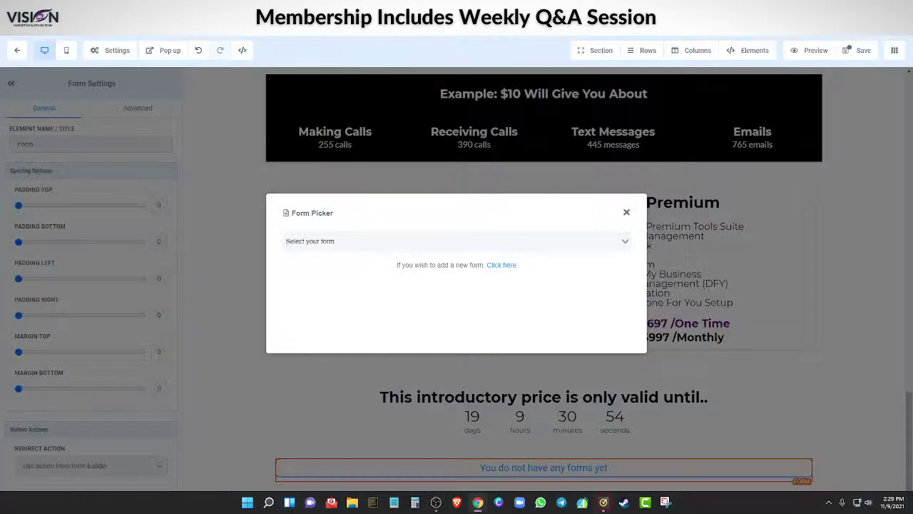
click(343, 241)
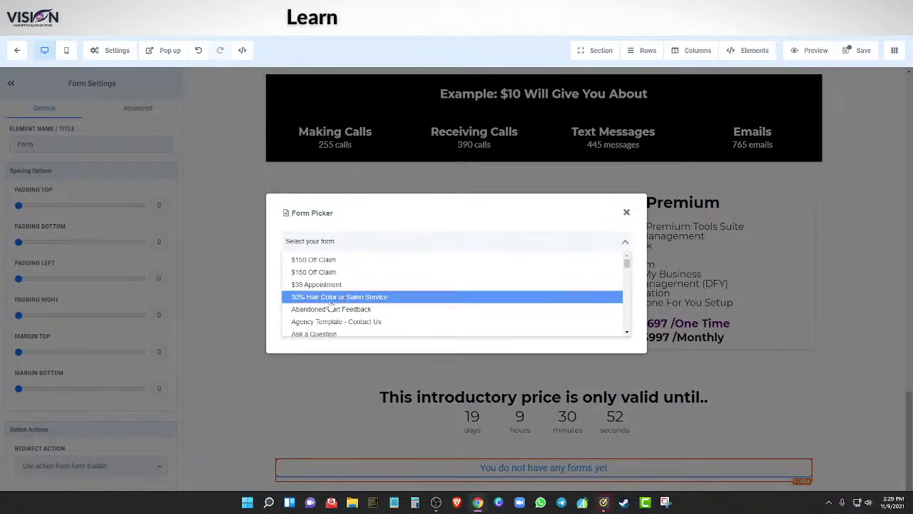
scroll(325, 303, down, 1)
scroll(325, 309, down, 10)
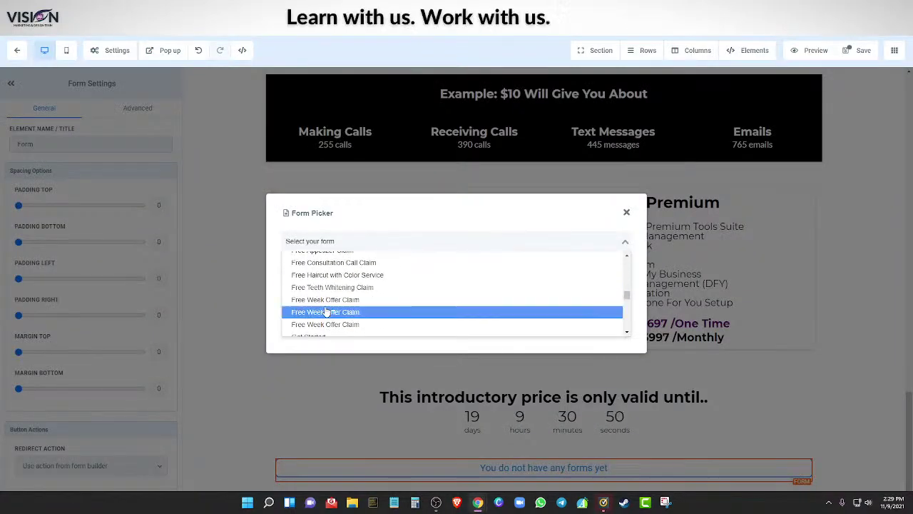
scroll(321, 309, down, 15)
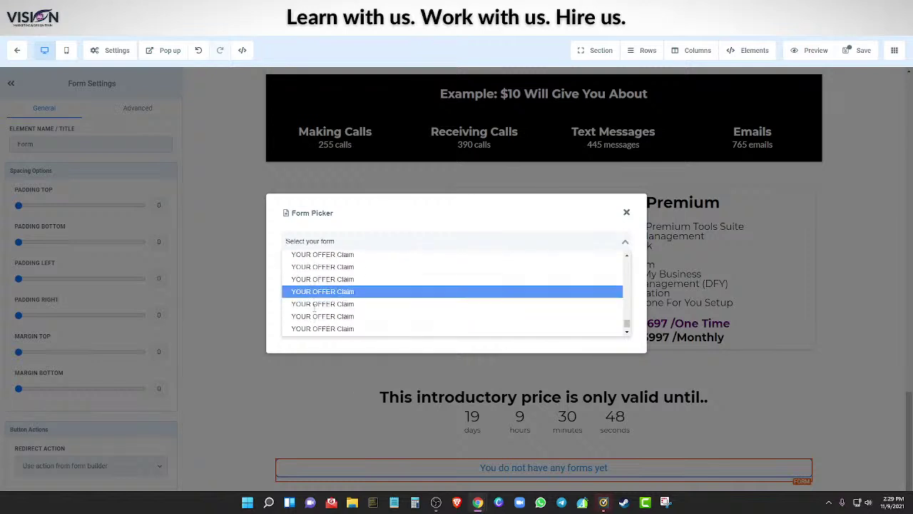
scroll(315, 312, up, 20)
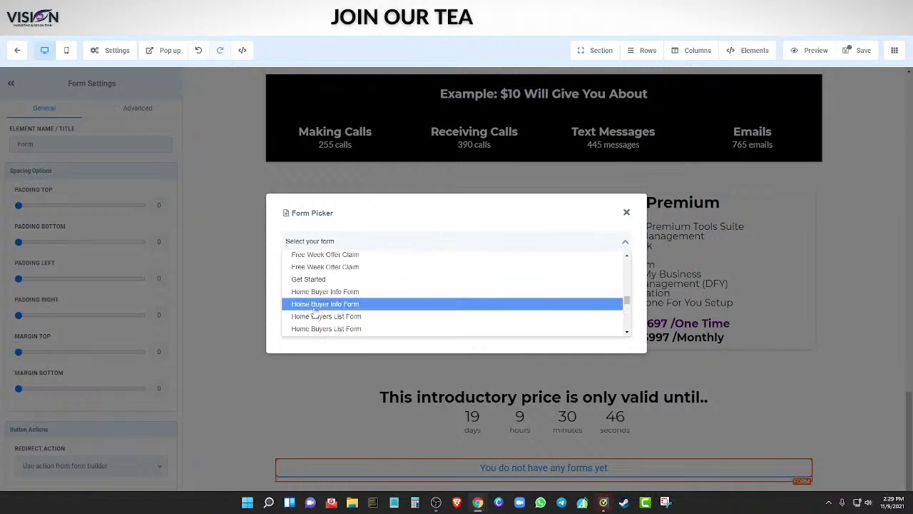
scroll(314, 311, down, 8)
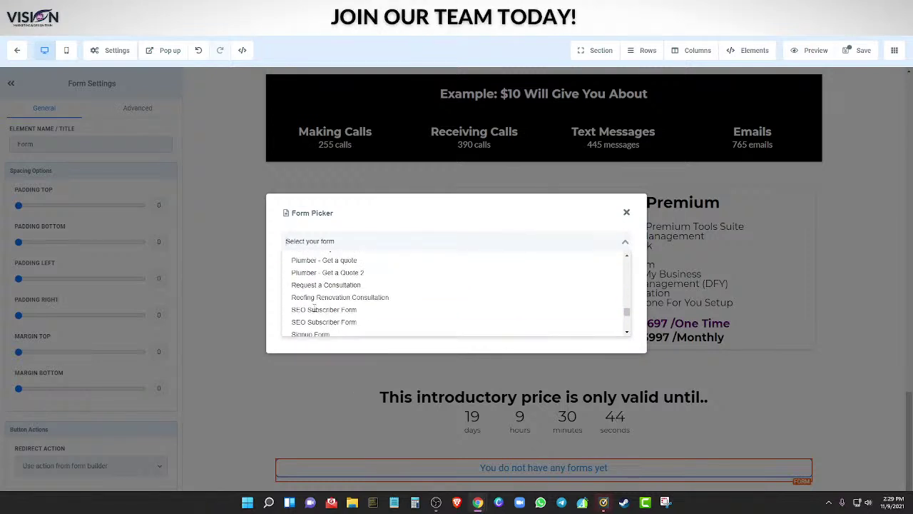
scroll(315, 312, down, 5)
scroll(321, 300, up, 3)
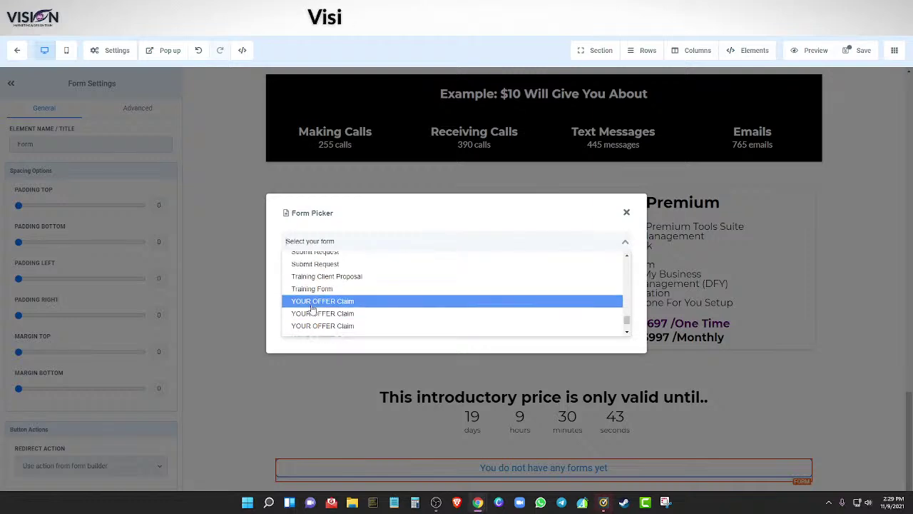
click(325, 277)
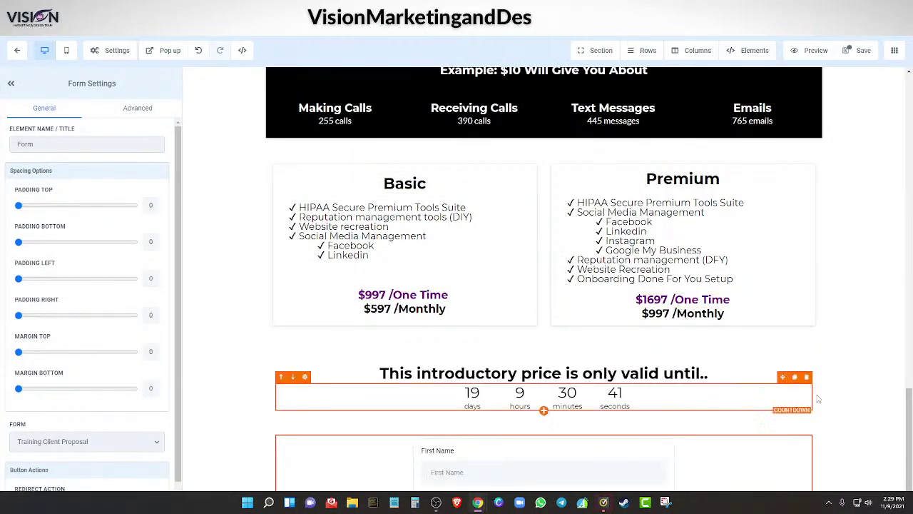
Check the embedded form down to its plan choices and signature field, and save the page.
scroll(811, 398, down, 3)
scroll(811, 398, down, 4)
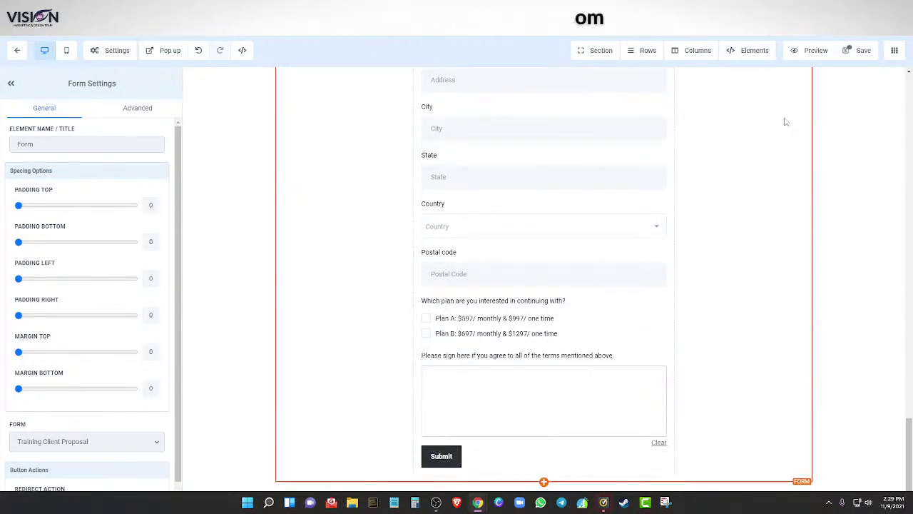
click(852, 56)
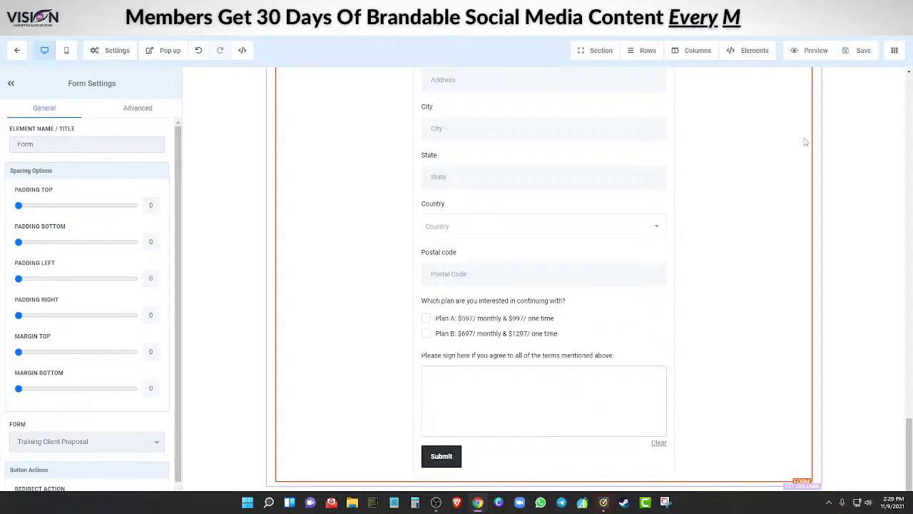
Preview the updated page and test the form by drawing a signature and selecting "Plan A: $597/ monthly & $997/ one time".
click(806, 51)
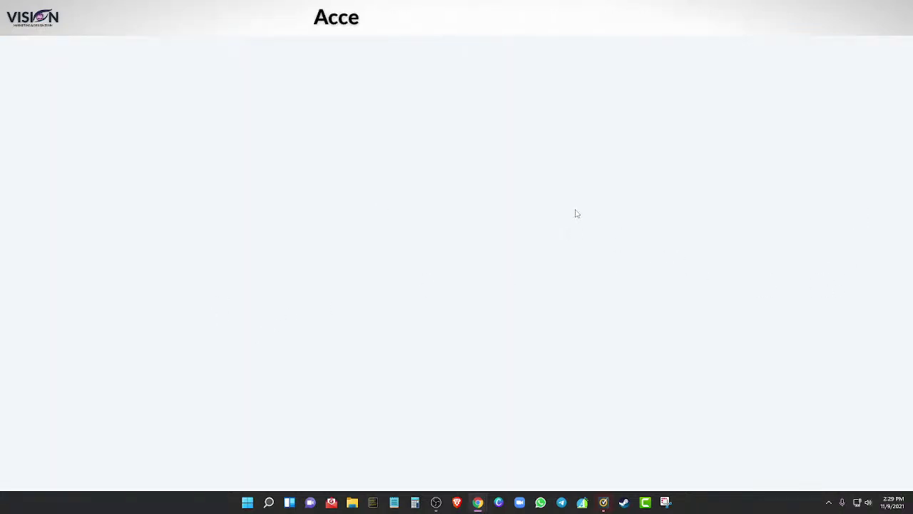
scroll(720, 293, down, 20)
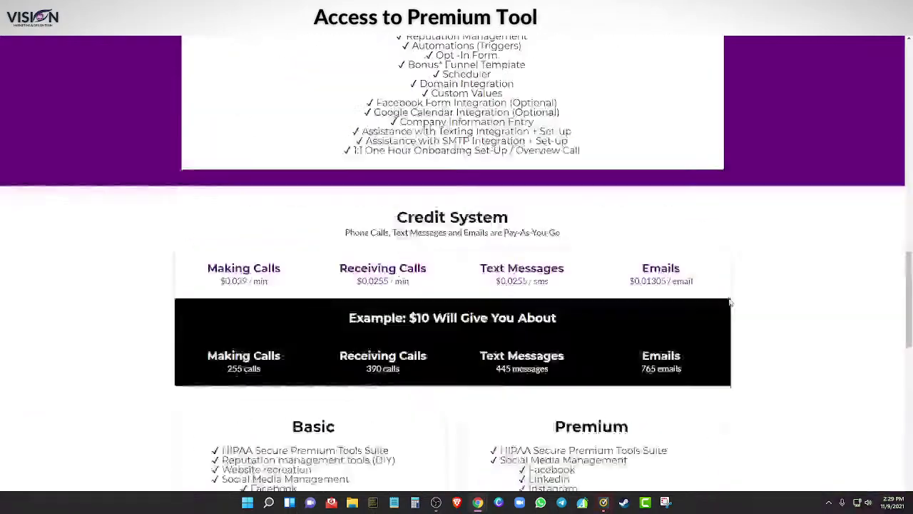
scroll(698, 312, up, 10)
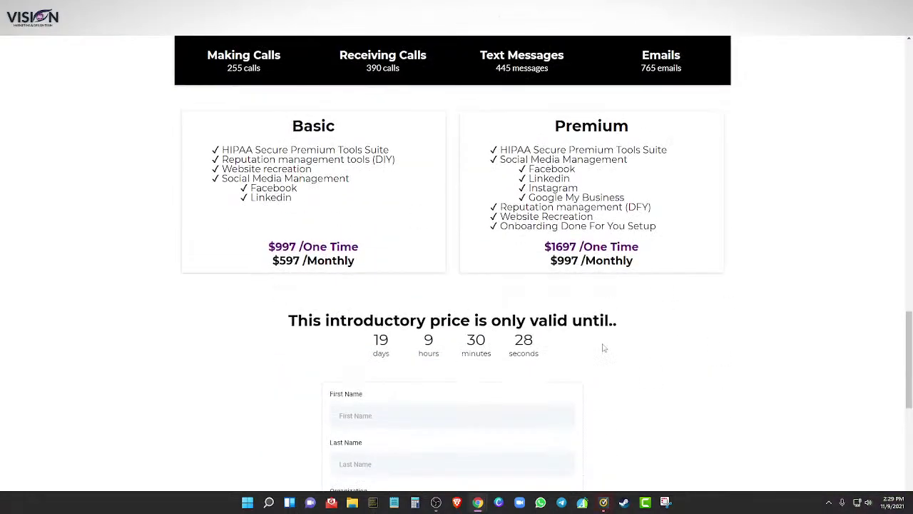
scroll(725, 371, down, 10)
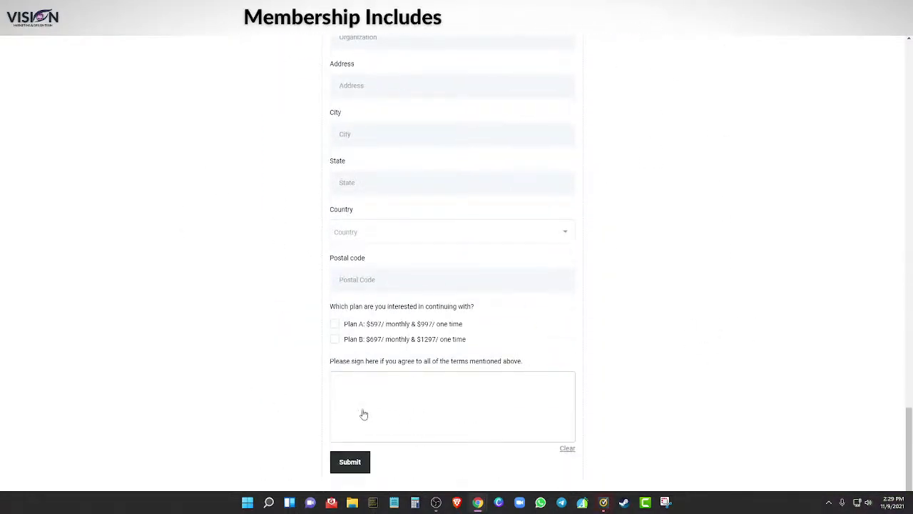
mouse_move(341, 393)
mouse_down()
mouse_move(408, 430)
mouse_move(501, 437)
mouse_up()
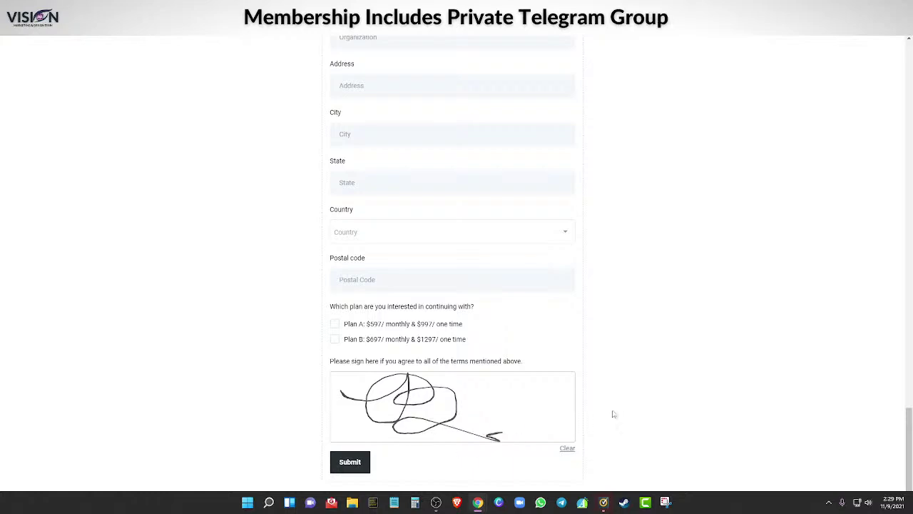
click(335, 324)
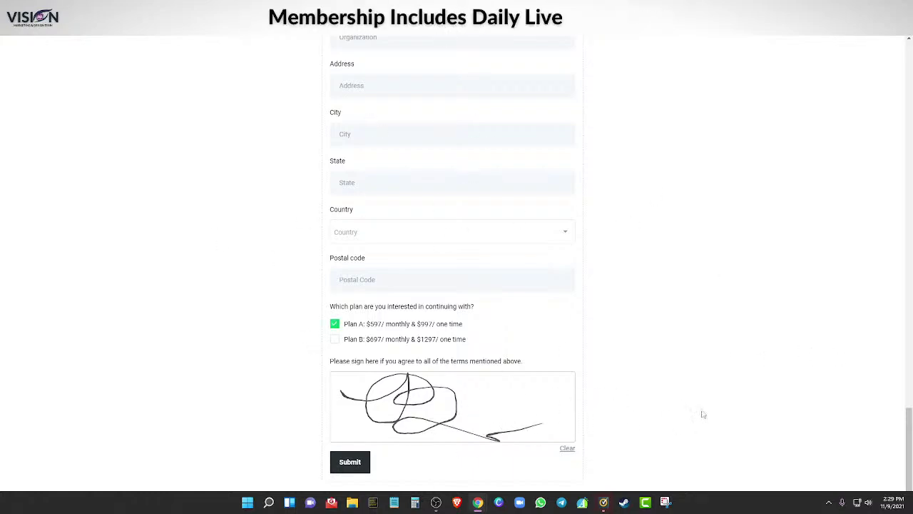
Review the whole previewed proposal from its heading and service sections down to the signed form.
scroll(638, 389, up, 20)
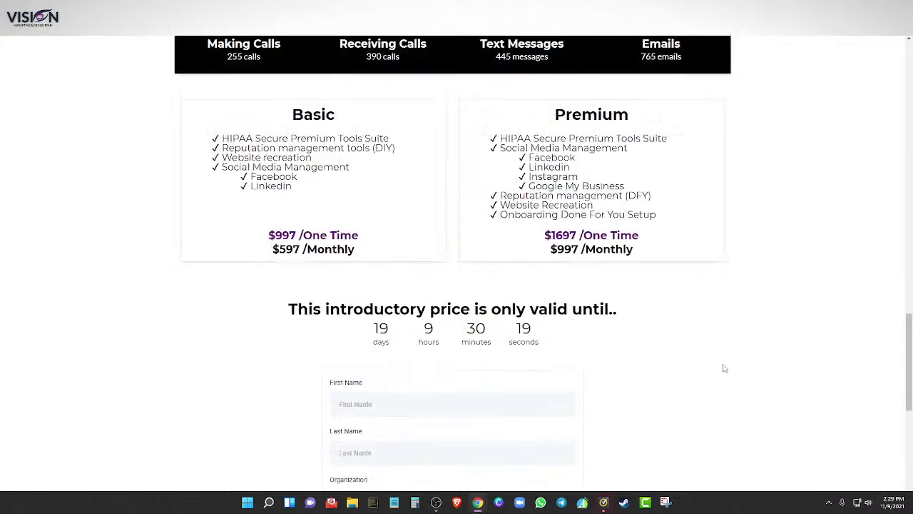
scroll(802, 336, up, 8)
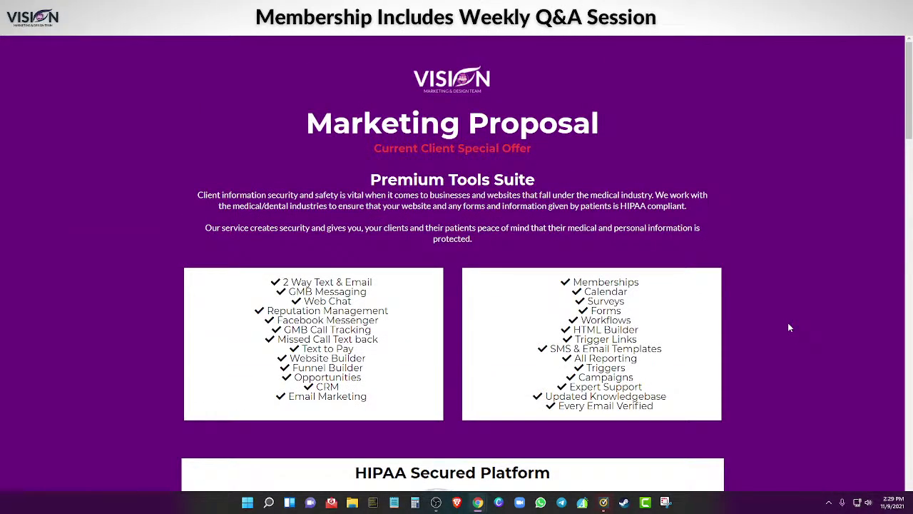
scroll(783, 332, down, 1)
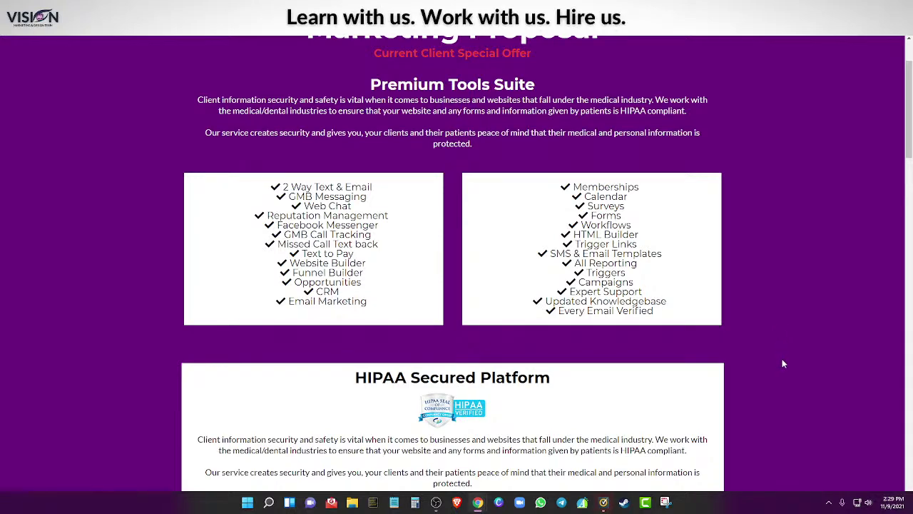
scroll(783, 371, up, 1)
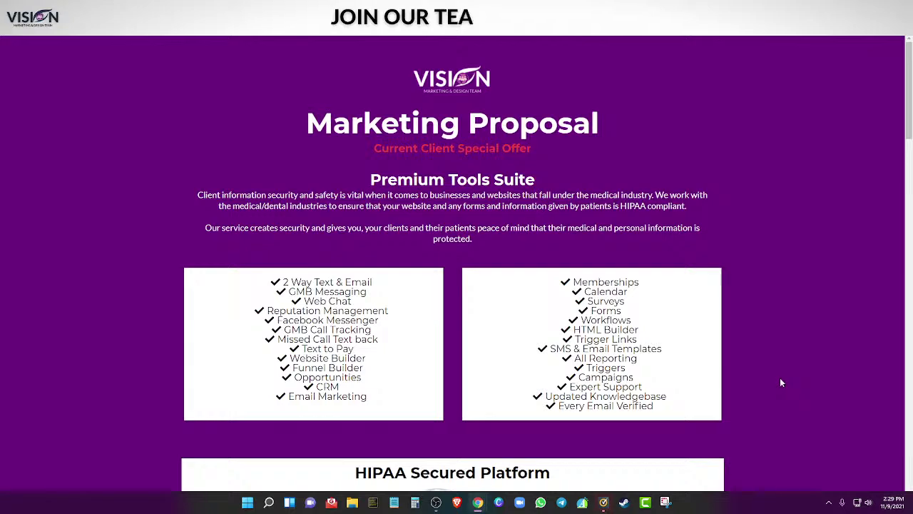
scroll(780, 382, down, 2)
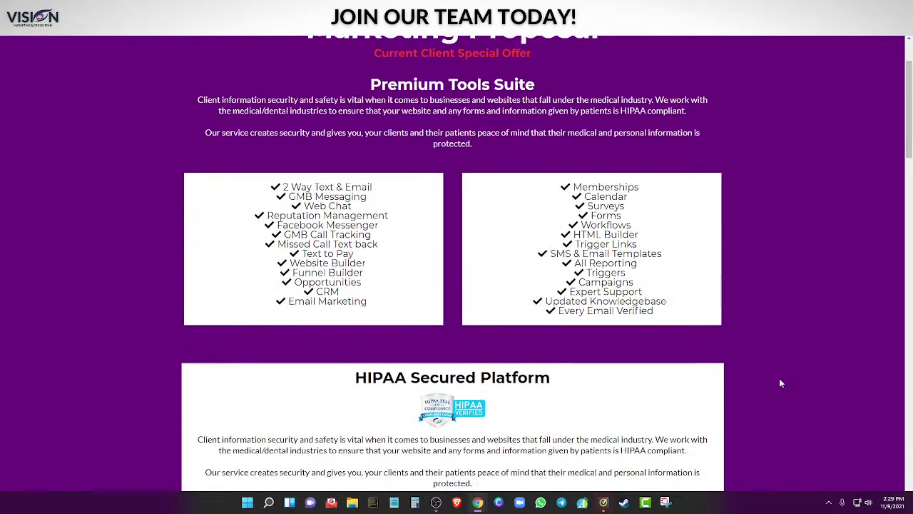
scroll(780, 383, down, 2)
scroll(780, 383, down, 2)
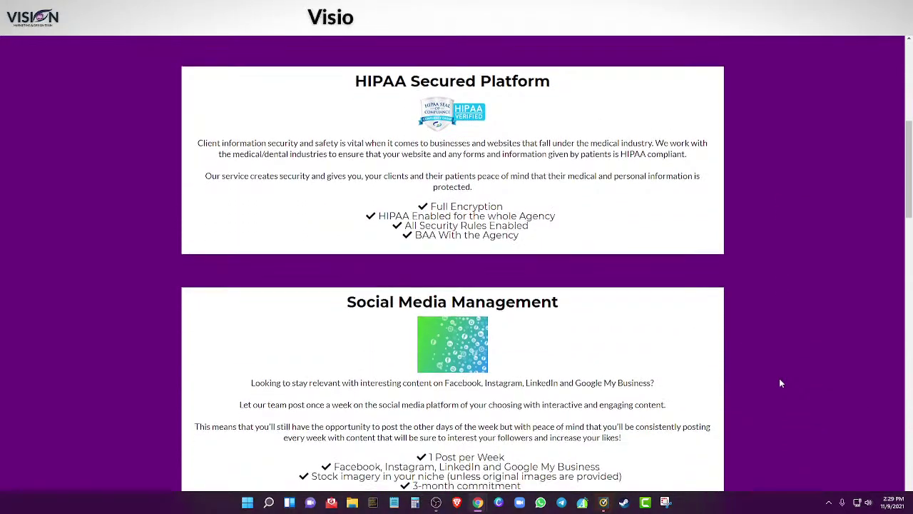
scroll(780, 383, up, 5)
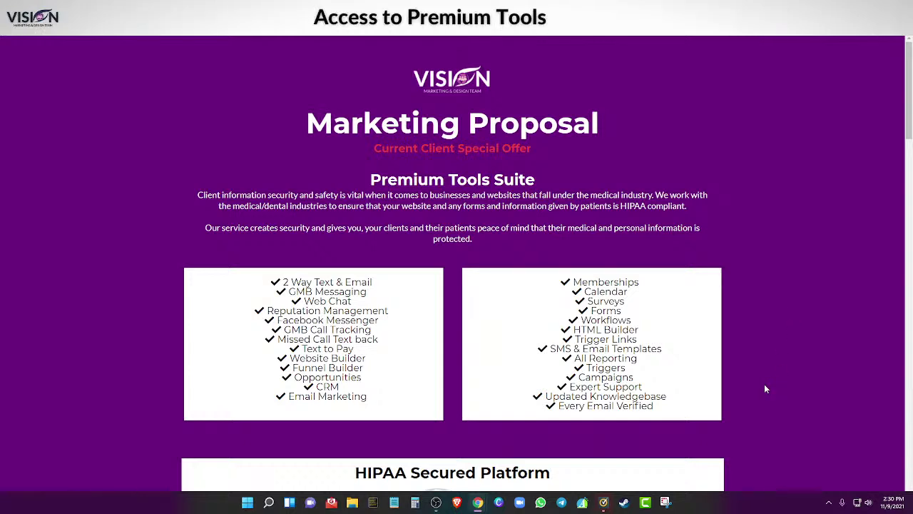
scroll(764, 389, down, 3)
scroll(764, 388, down, 5)
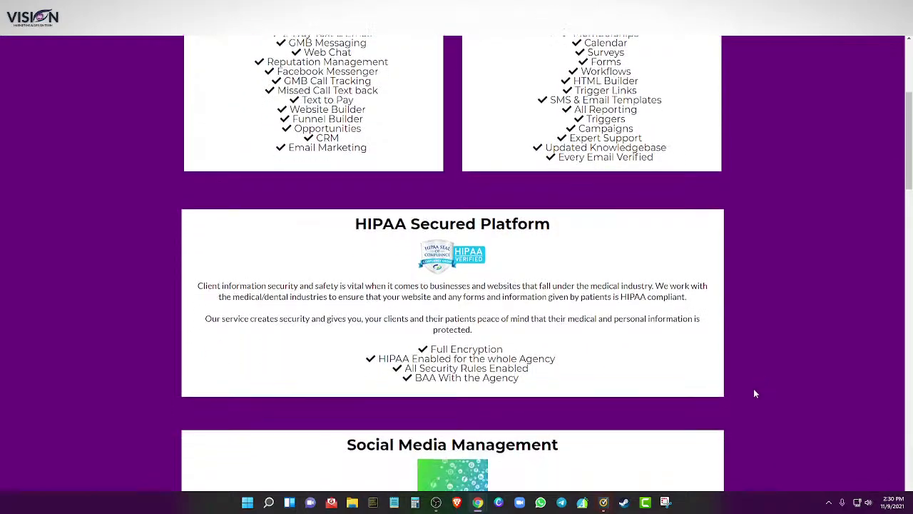
scroll(767, 380, down, 20)
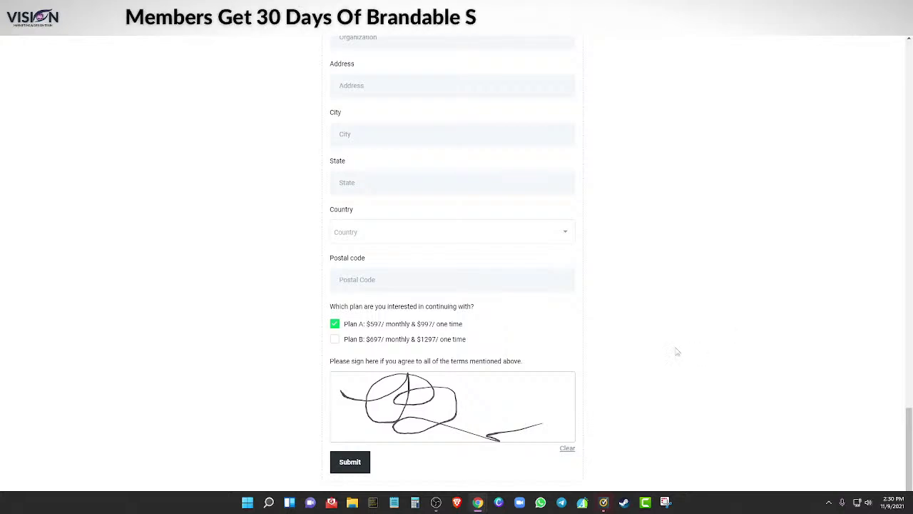
Finish reviewing the previewed proposal, then delete the embedded "Training Client Proposal" form element from the page and save it.
scroll(595, 318, up, 20)
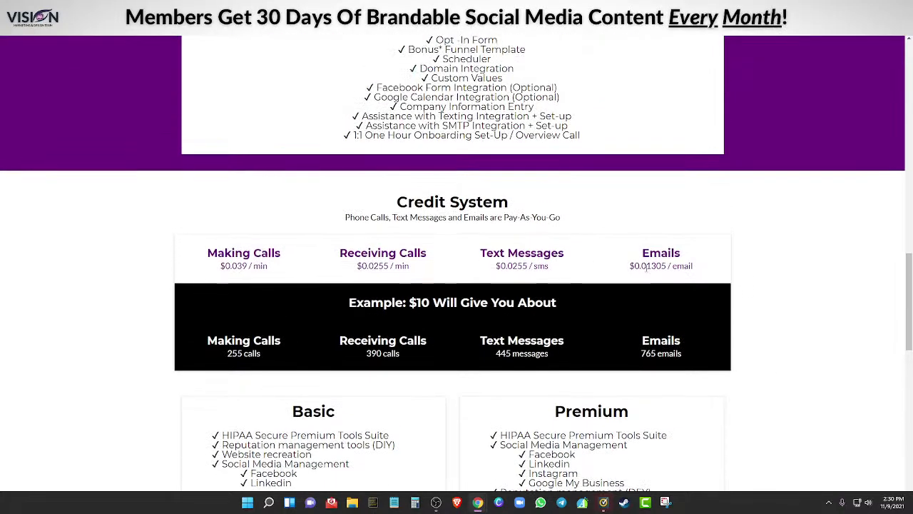
scroll(739, 293, up, 2)
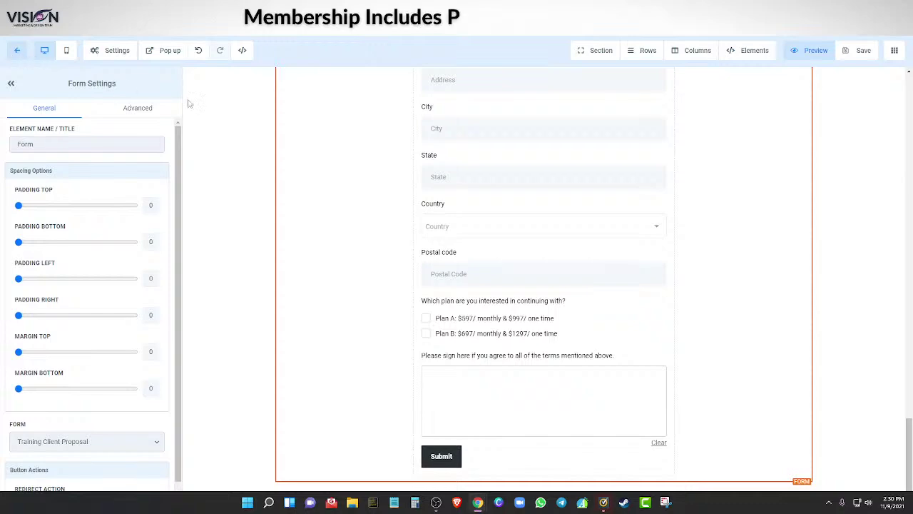
scroll(713, 321, up, 5)
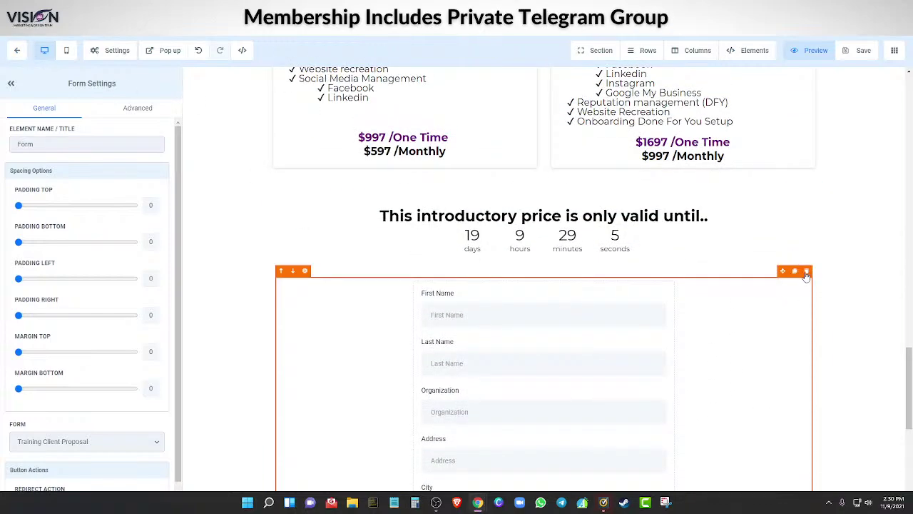
click(806, 272)
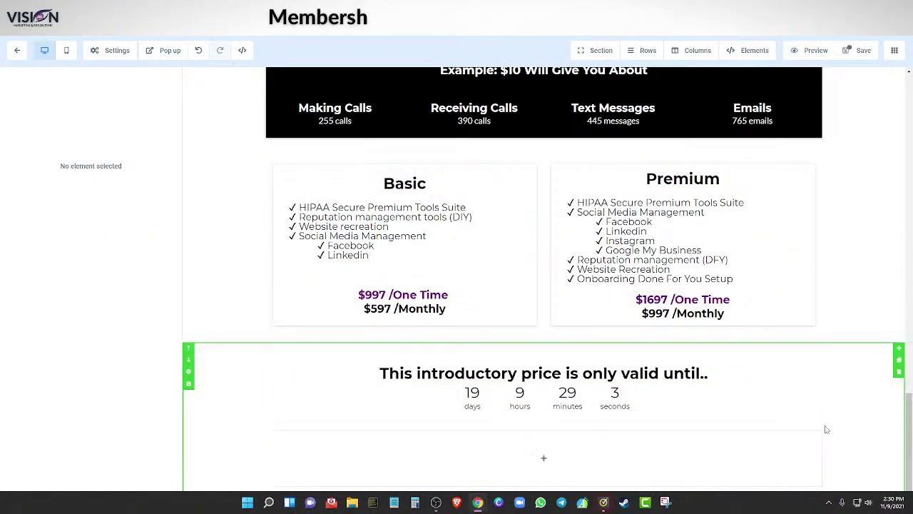
scroll(813, 425, up, 1)
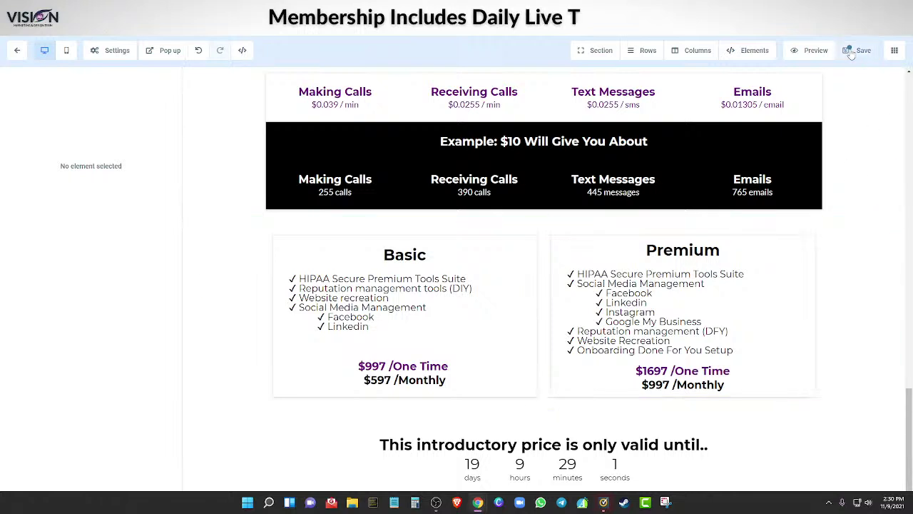
click(856, 50)
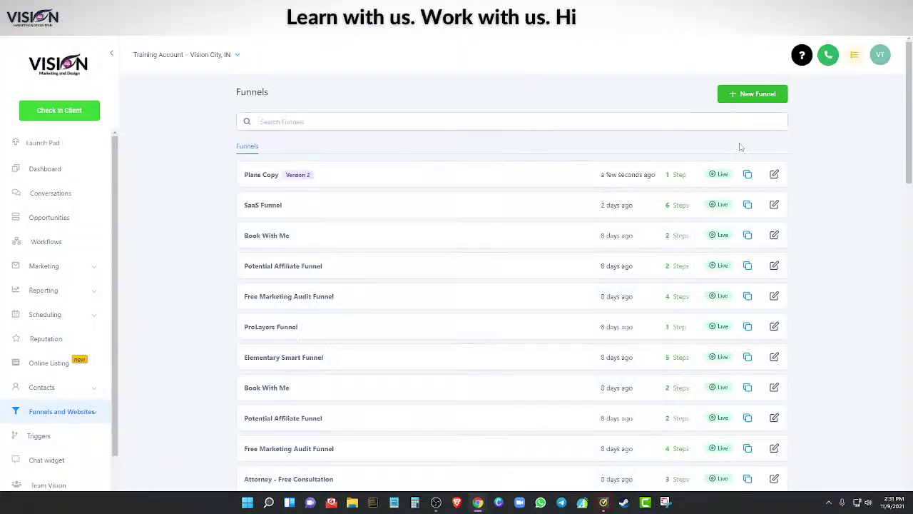
Switch to the agency view window, enter the training account and open the Plans Copy funnel from its sites.
click(774, 175)
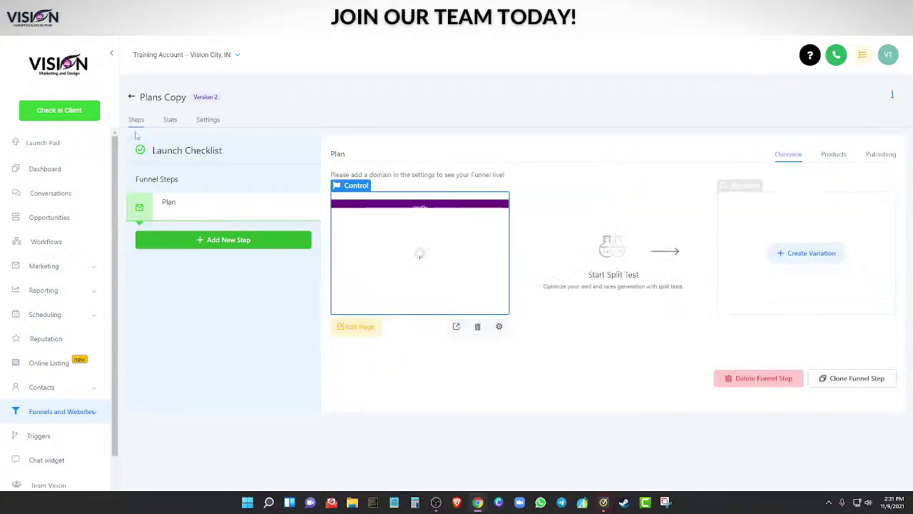
click(129, 95)
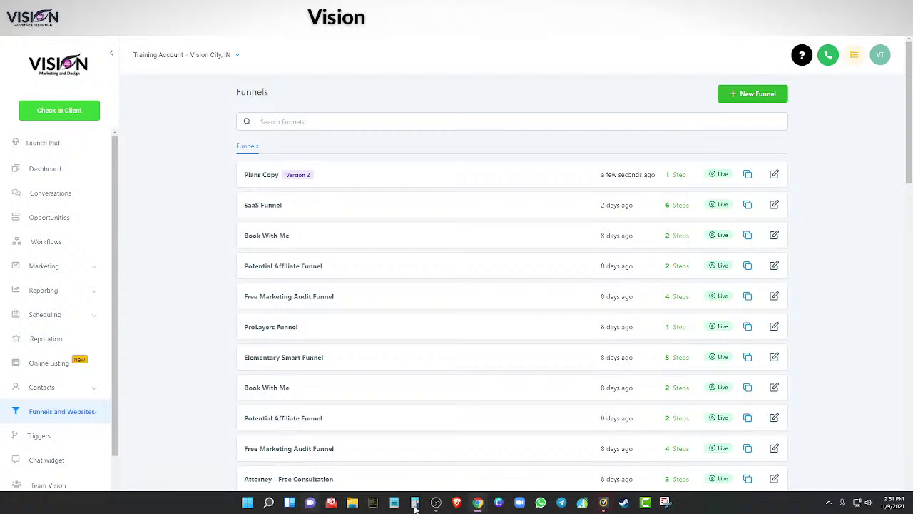
mouse_move(476, 504)
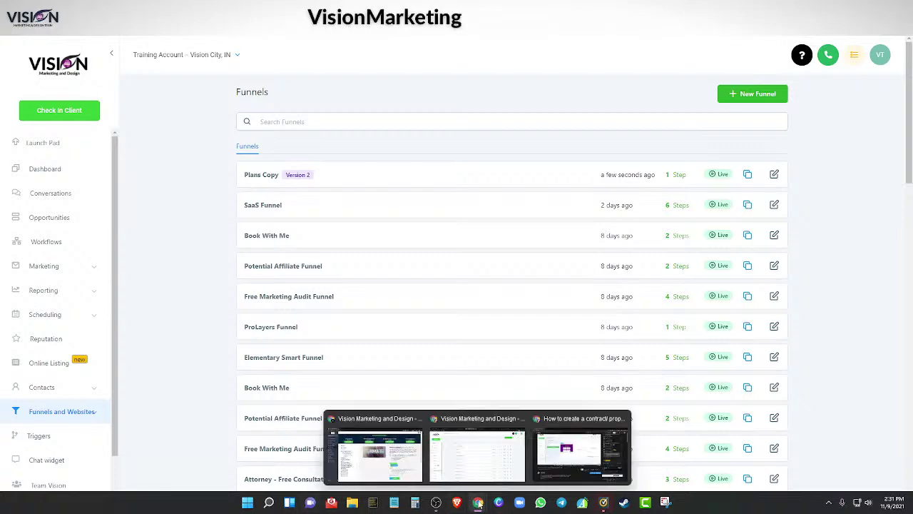
click(445, 471)
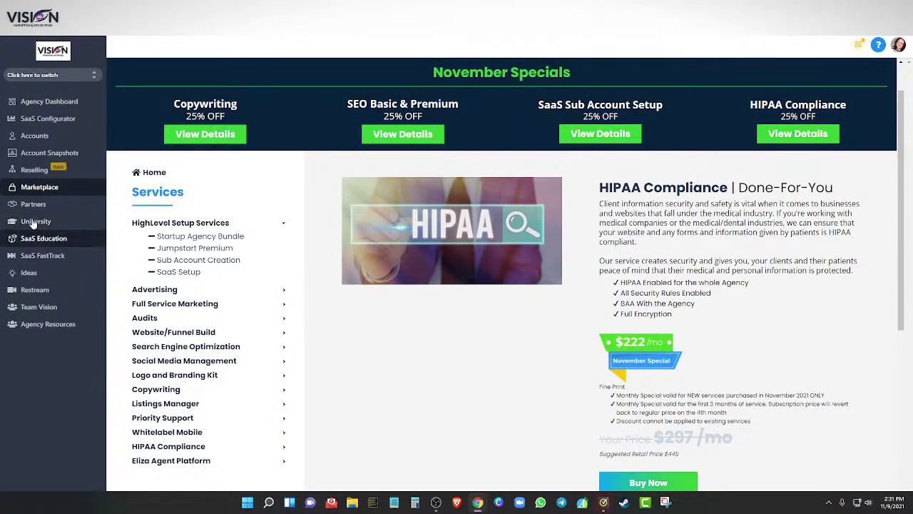
drag(642, 6, 912, 127)
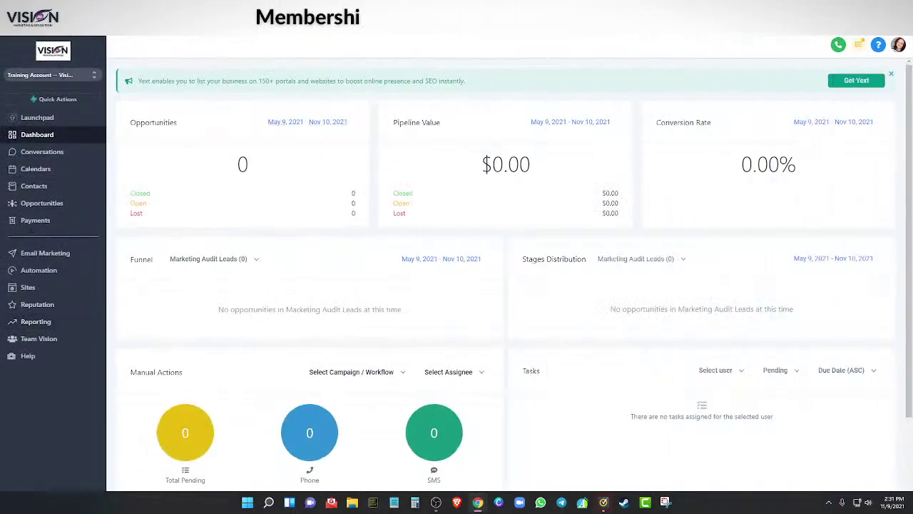
click(27, 287)
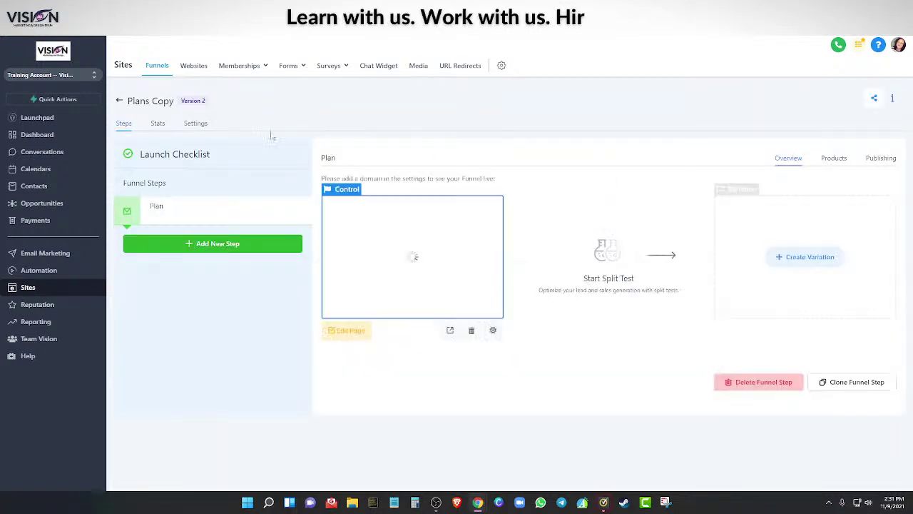
Copy the share link that gives a cloned copy of the Plans Copy funnel, and close the sharing dialog.
click(876, 99)
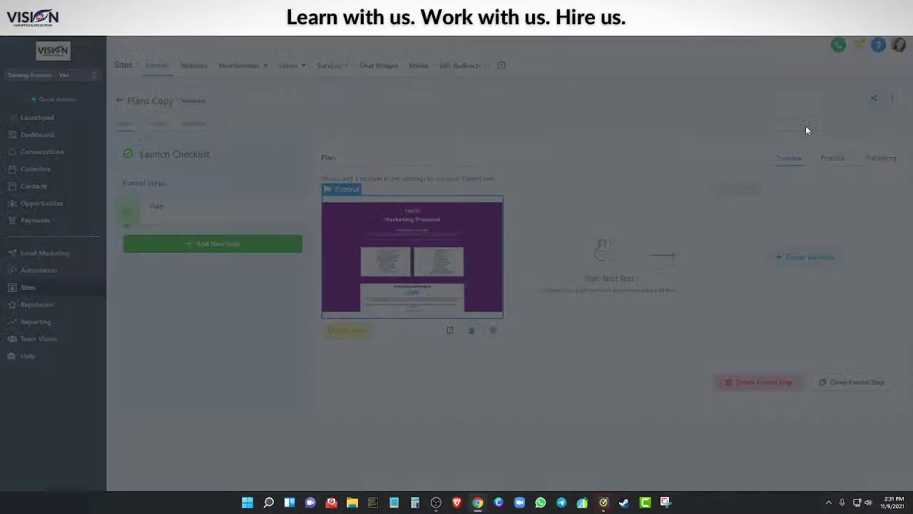
drag(318, 120, 619, 137)
right_click(566, 118)
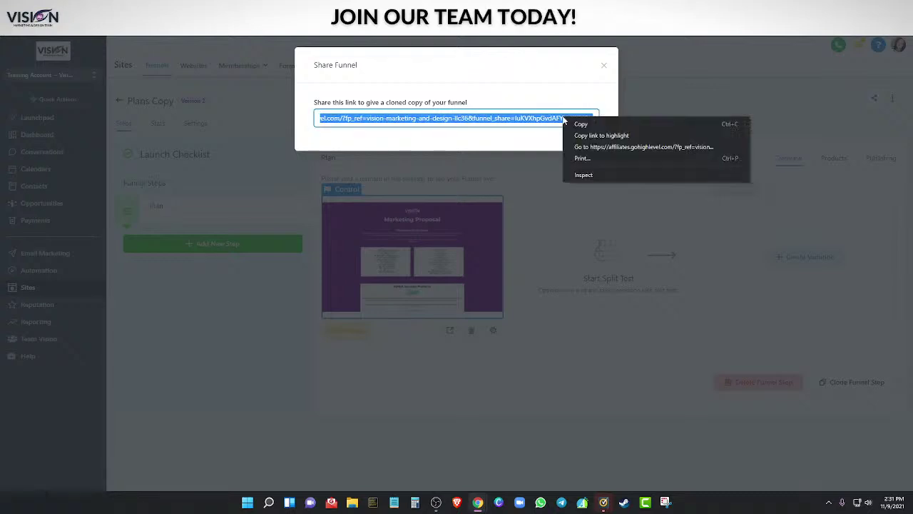
click(574, 122)
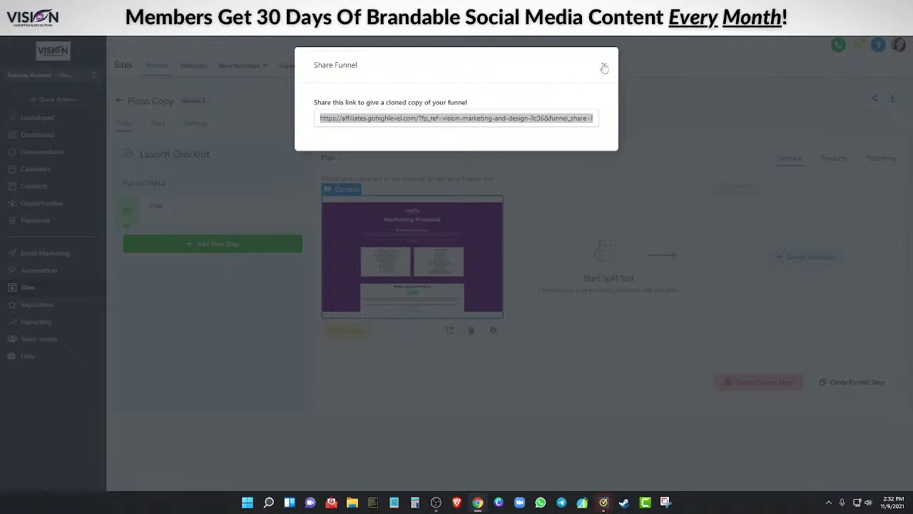
click(604, 67)
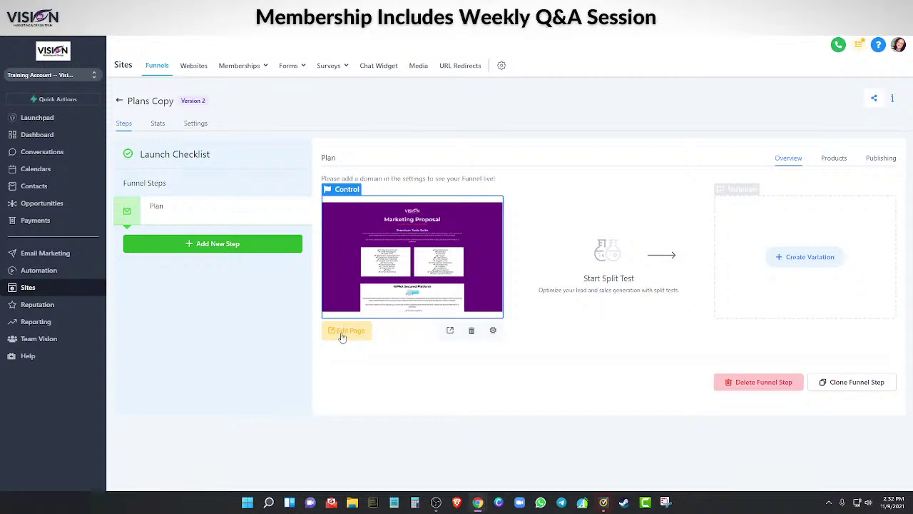
Browse the Team Vision resources and additional tools, including the content categories on the Virality Content site.
click(43, 341)
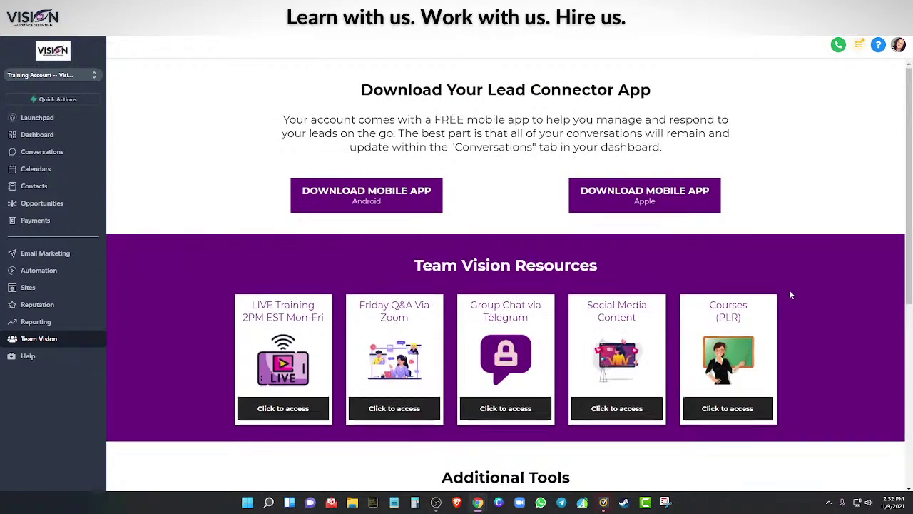
scroll(790, 294, down, 6)
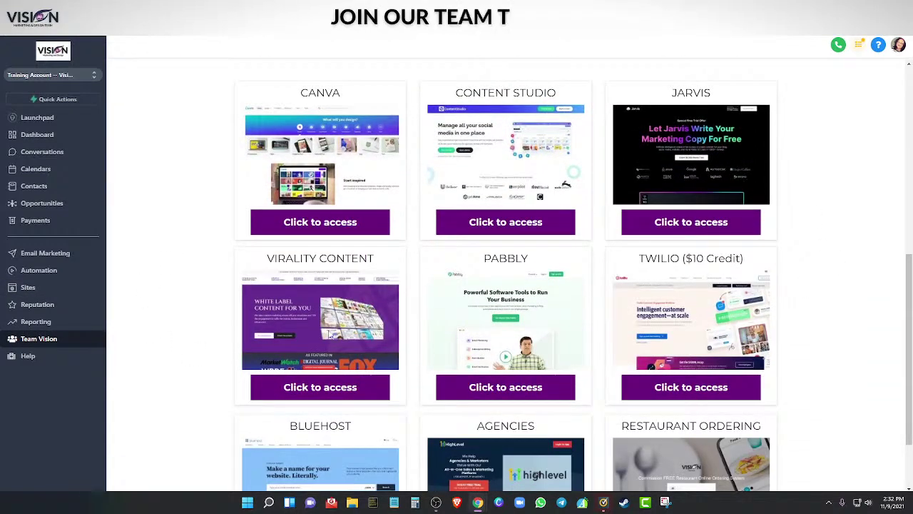
click(312, 386)
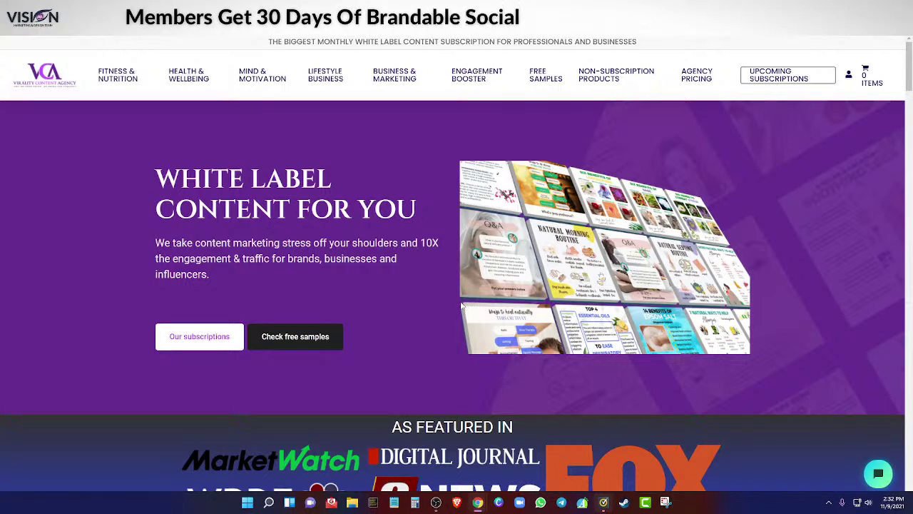
mouse_move(102, 77)
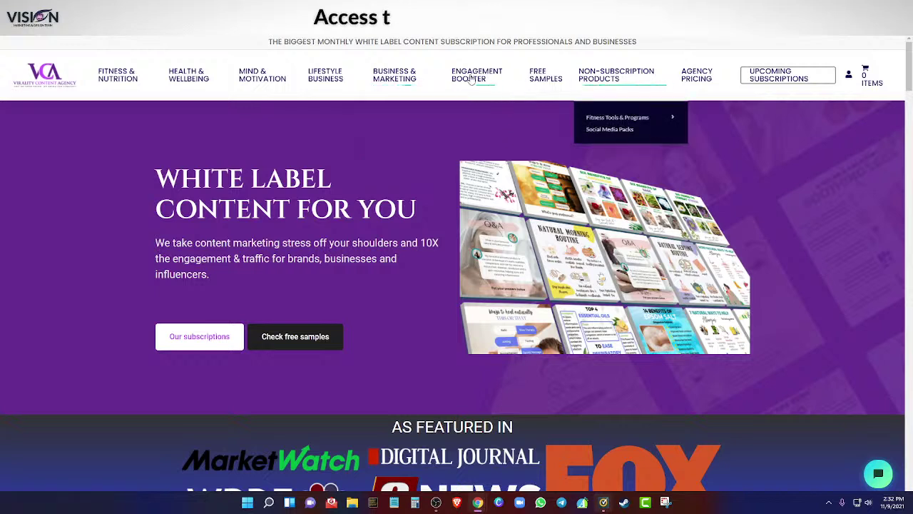
mouse_move(396, 79)
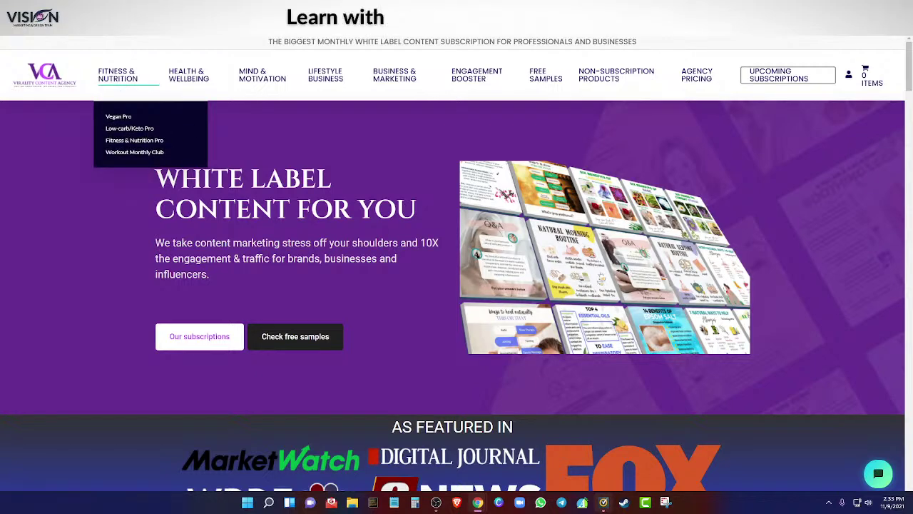
key(ctrl+w)
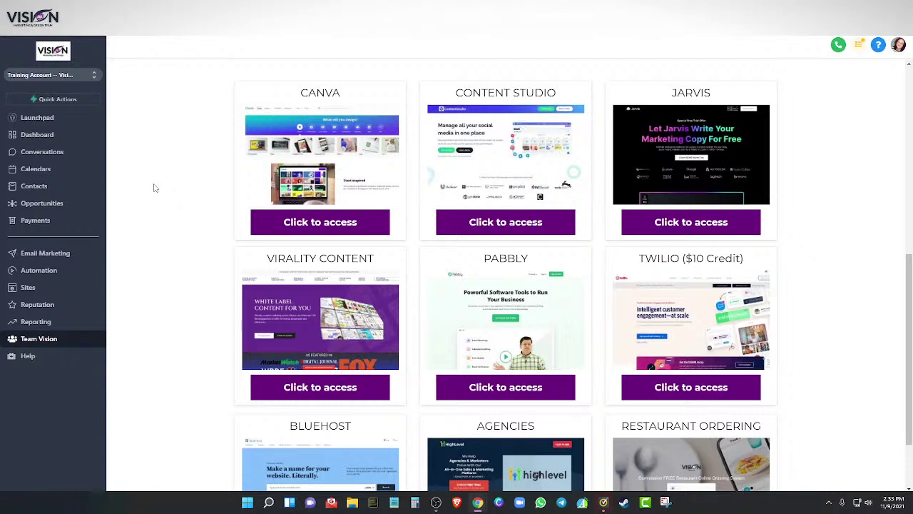
scroll(163, 357, down, 1)
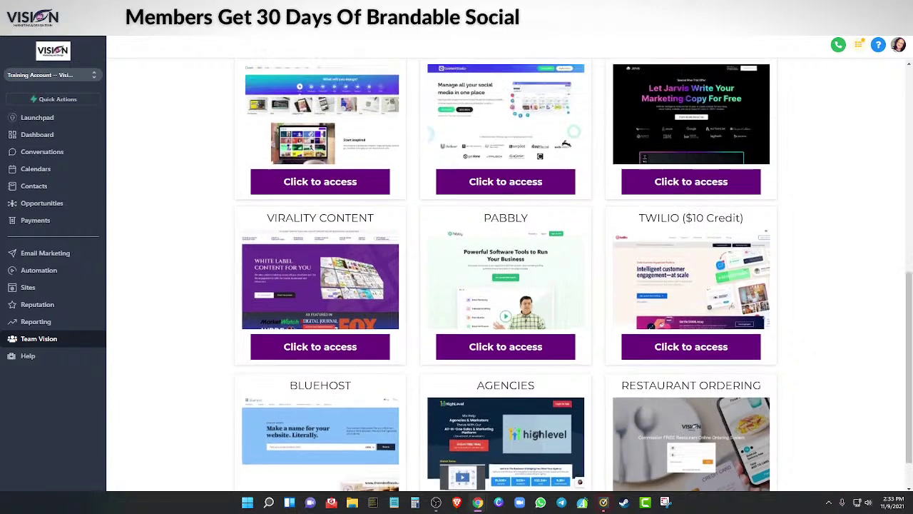
scroll(453, 395, down, 1)
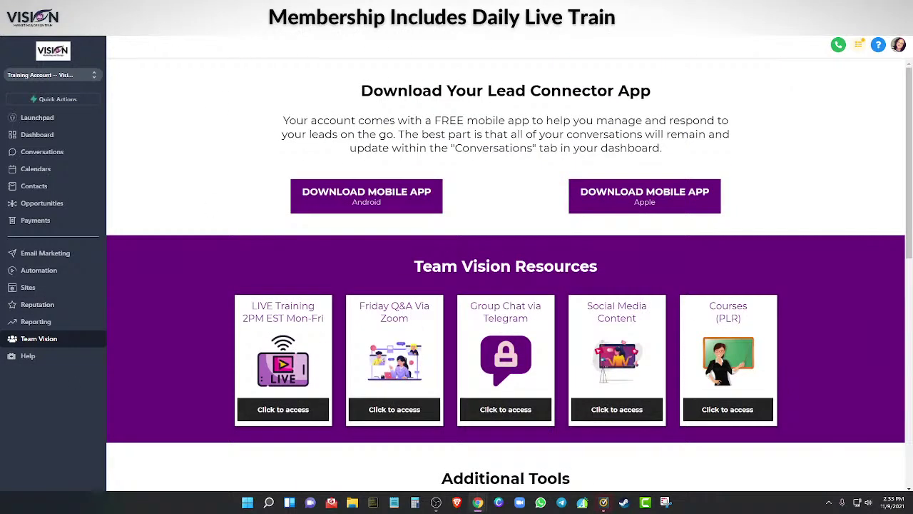
Return to the training account's funnels window, open the help library and look through its General Articles.
mouse_move(479, 505)
click(478, 467)
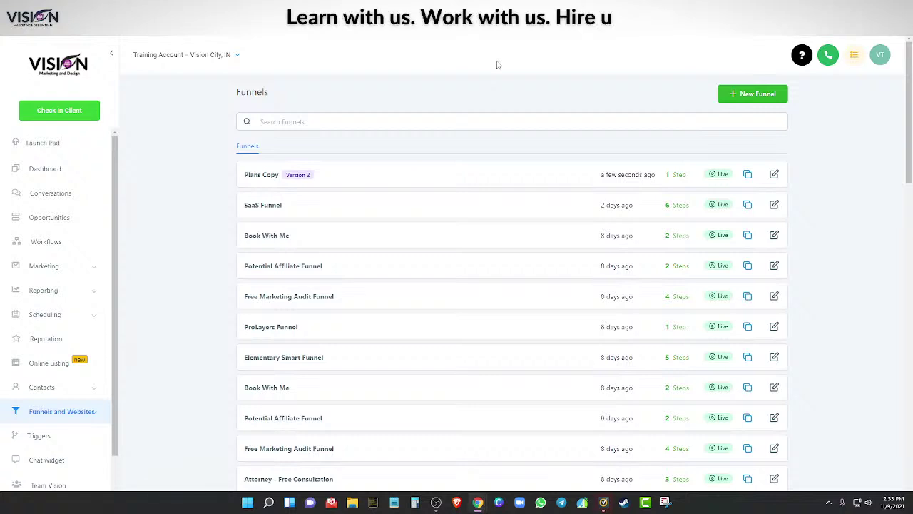
click(802, 55)
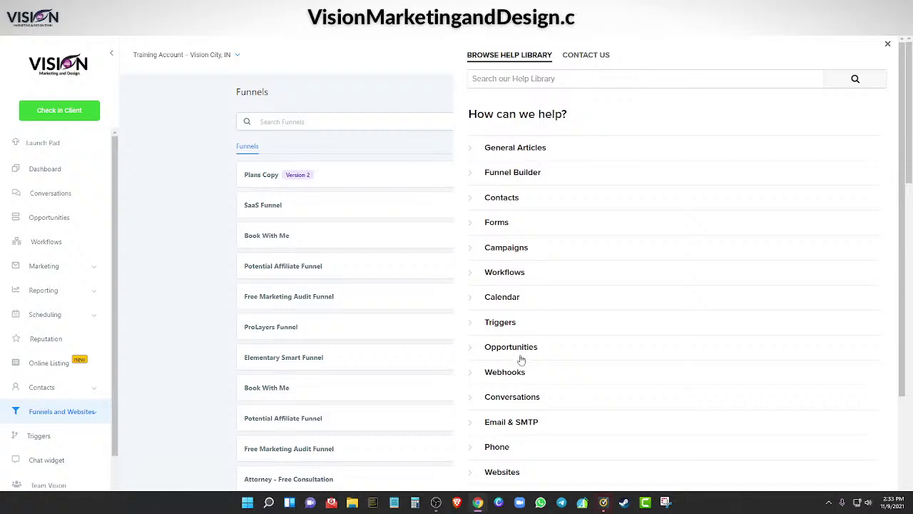
click(502, 149)
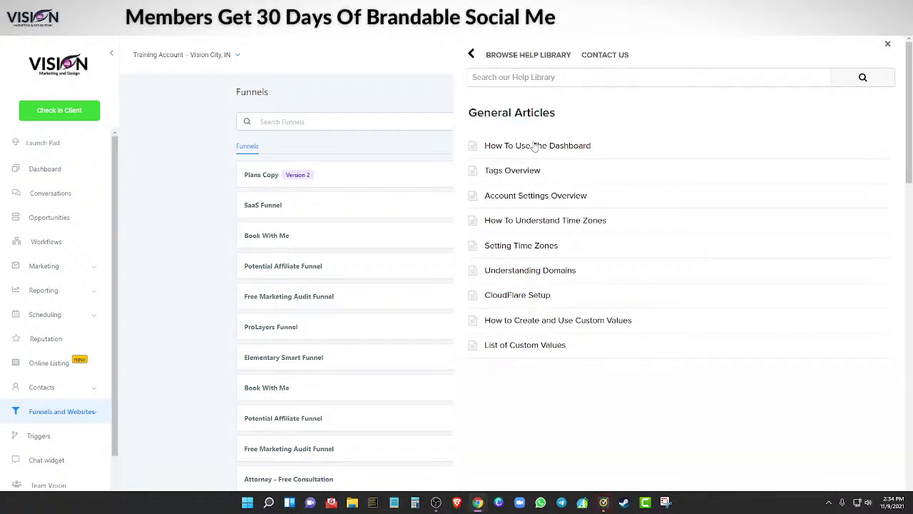
click(471, 55)
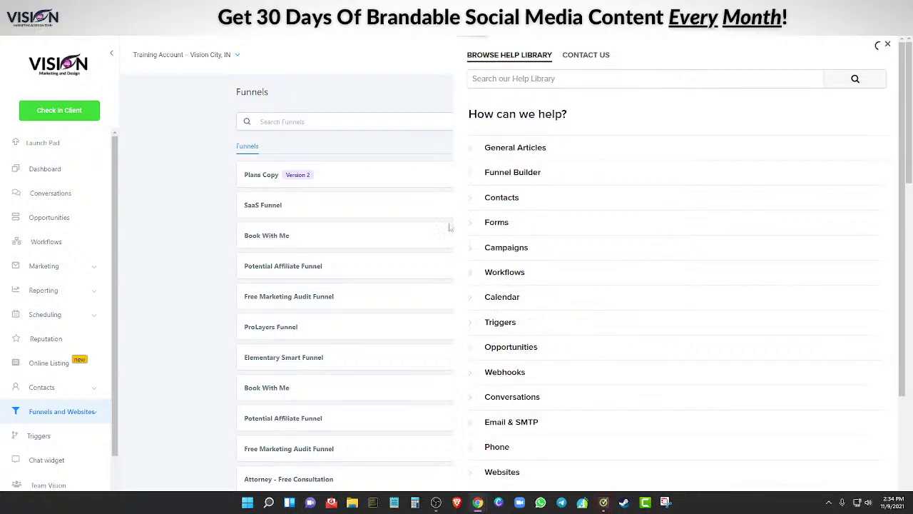
Read the "How To Locate Survey and Form Answers" article in the Forms section of the help library.
click(495, 224)
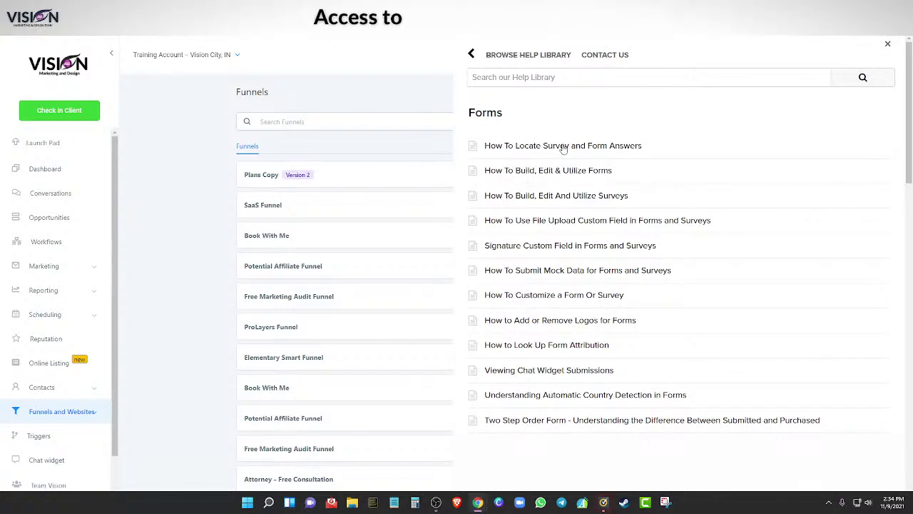
click(563, 146)
scroll(642, 317, down, 2)
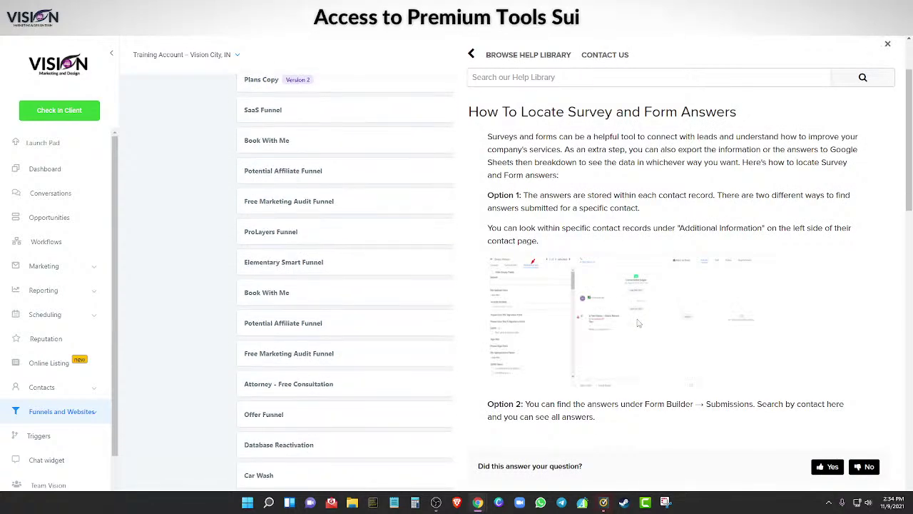
scroll(639, 323, down, 3)
scroll(614, 256, up, 4)
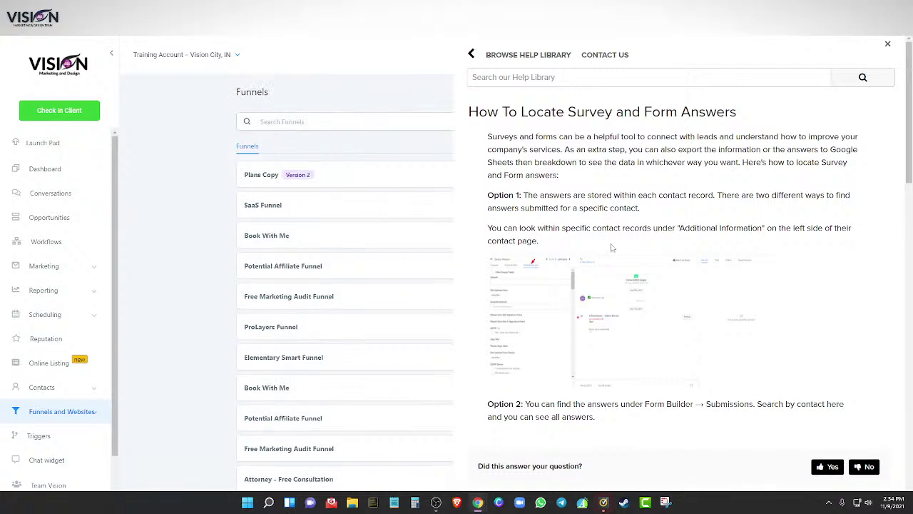
click(470, 56)
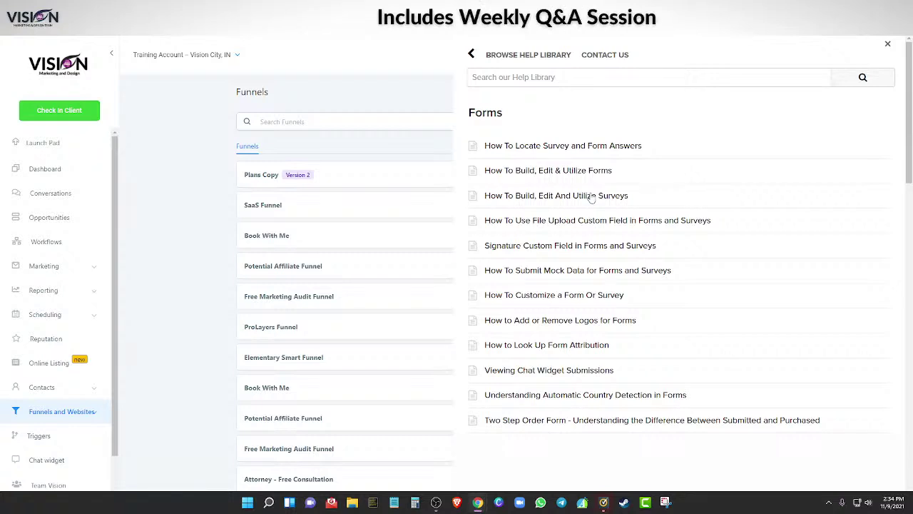
Read through the "How To Build, Edit And Utilize Surveys" article and open the support contact options.
click(555, 199)
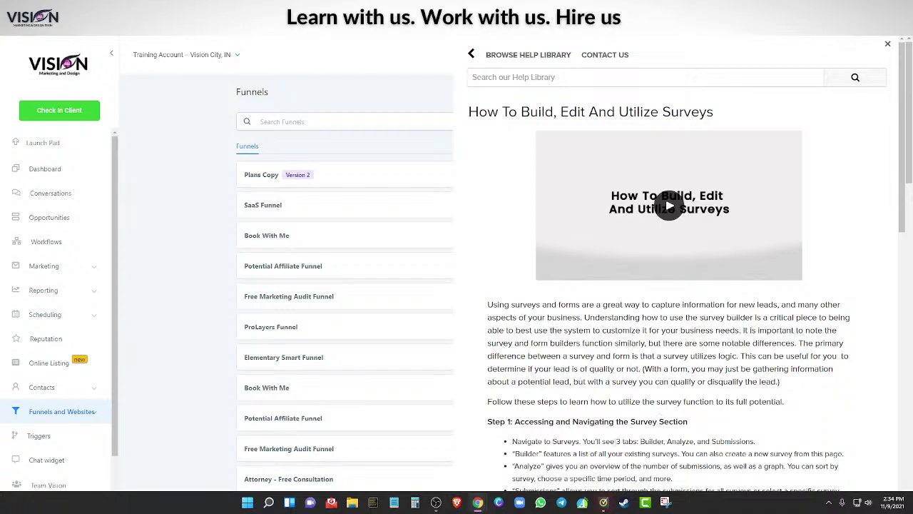
scroll(623, 451, down, 10)
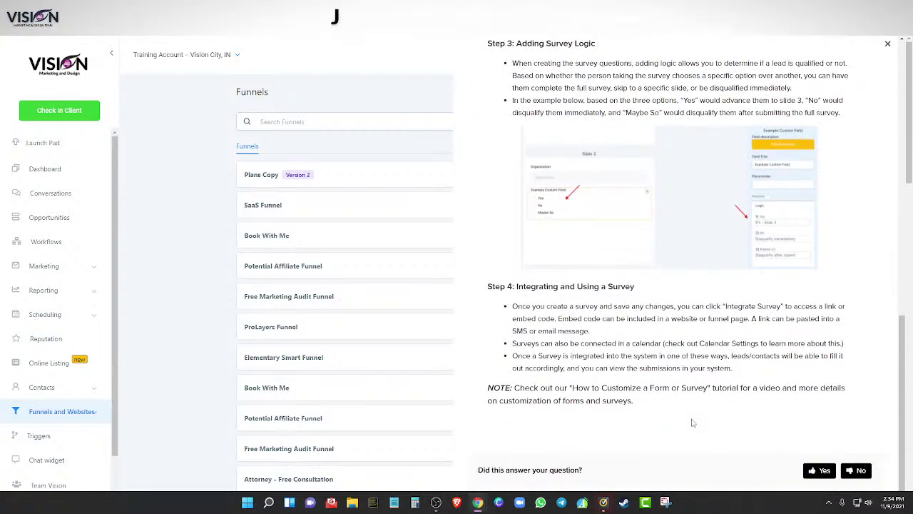
scroll(691, 423, up, 10)
click(605, 57)
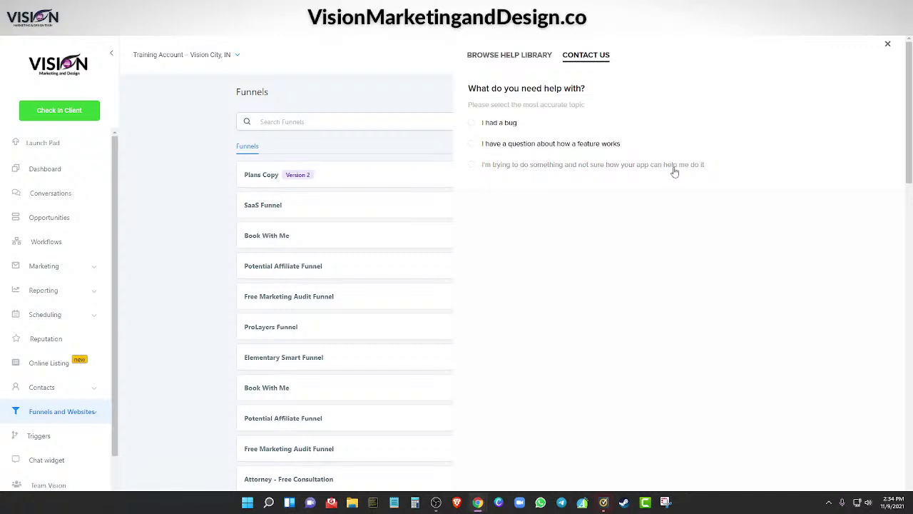
View the support request form for the topic "I'm trying to do something and not sure how your app can help me do it", and close the help window.
click(506, 167)
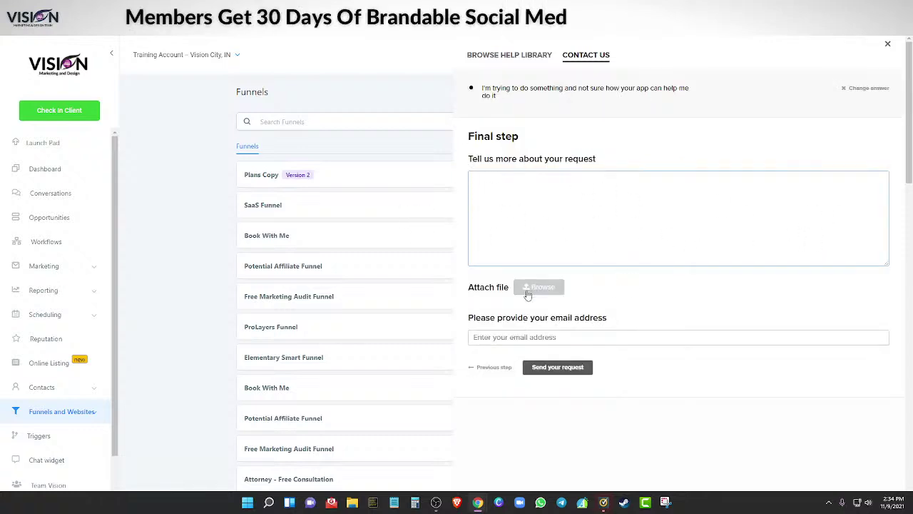
click(534, 178)
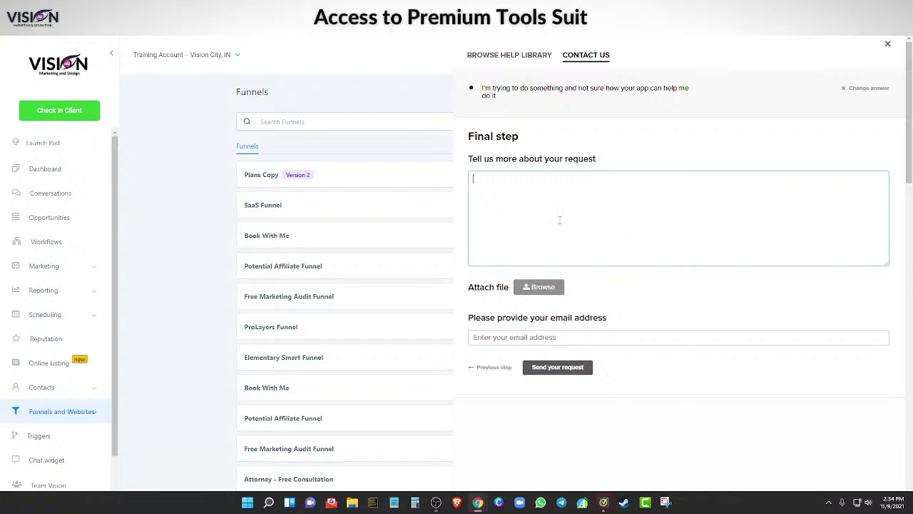
click(888, 45)
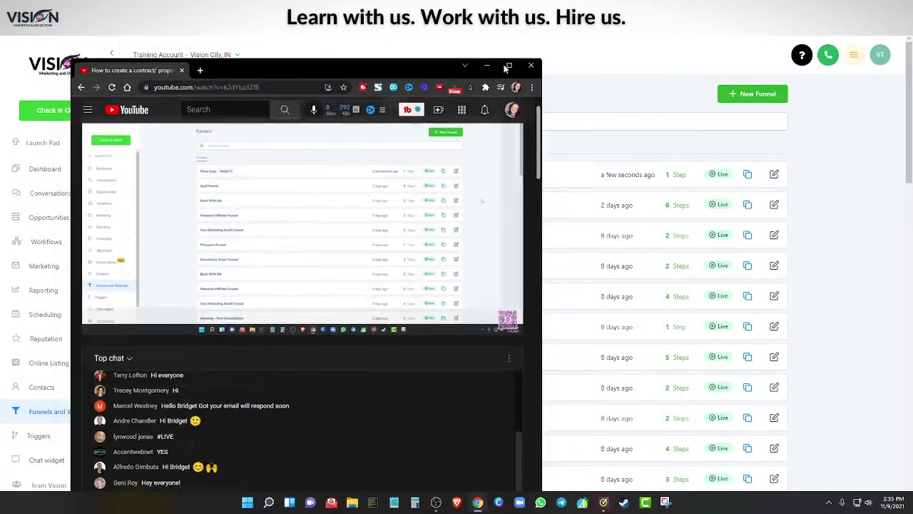
Switch to the YouTube live stream window, maximize it and look through the live chat messages.
click(506, 65)
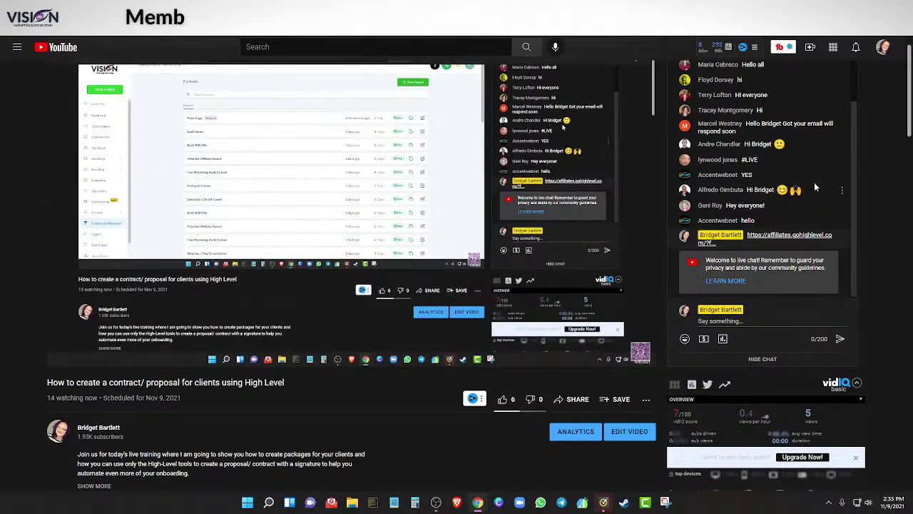
scroll(814, 181, up, 1)
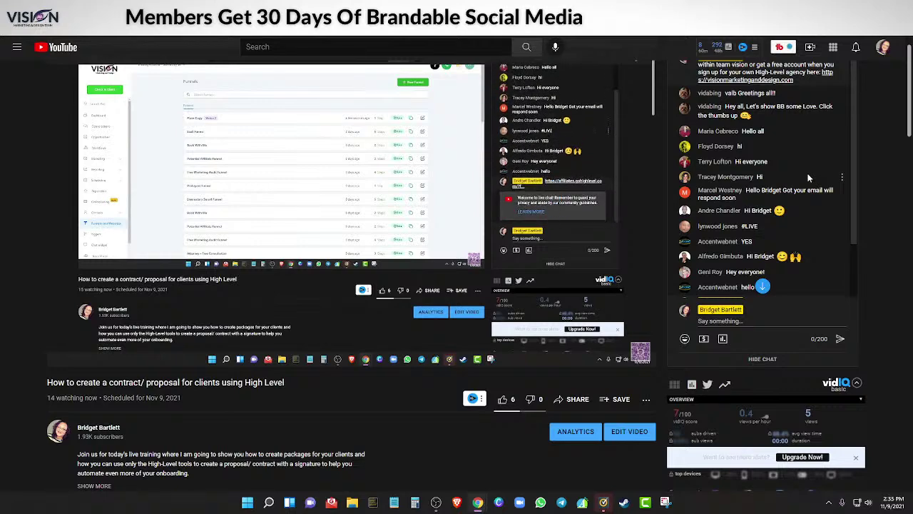
scroll(791, 146, down, 1)
scroll(791, 147, down, 2)
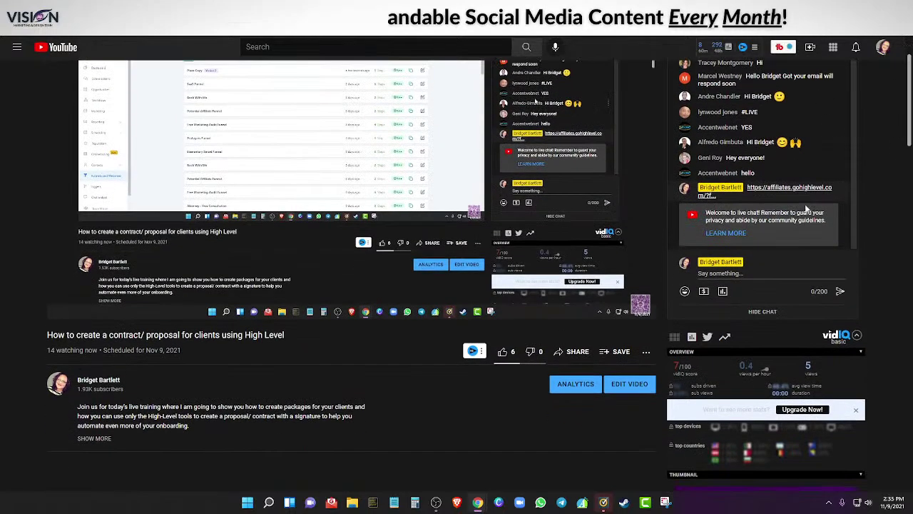